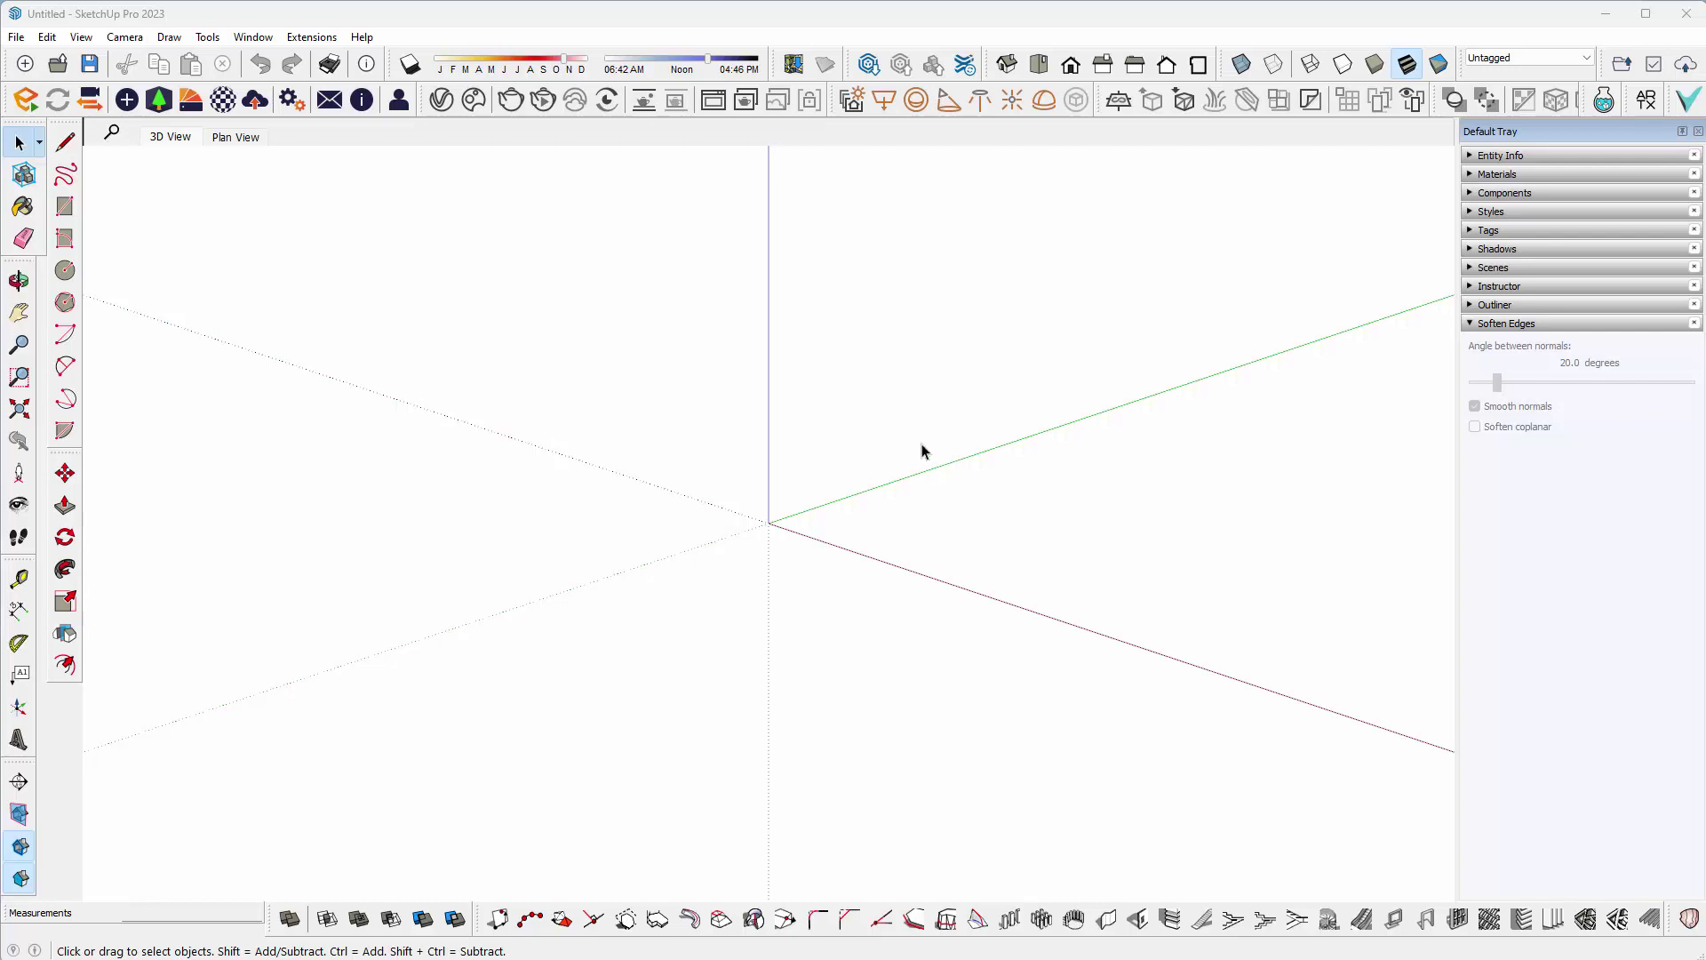
- Download the '2d plant symbols' model from 3D Warehouse directly into the current model
{"action": "left_click", "coordinate": [249, 39]}
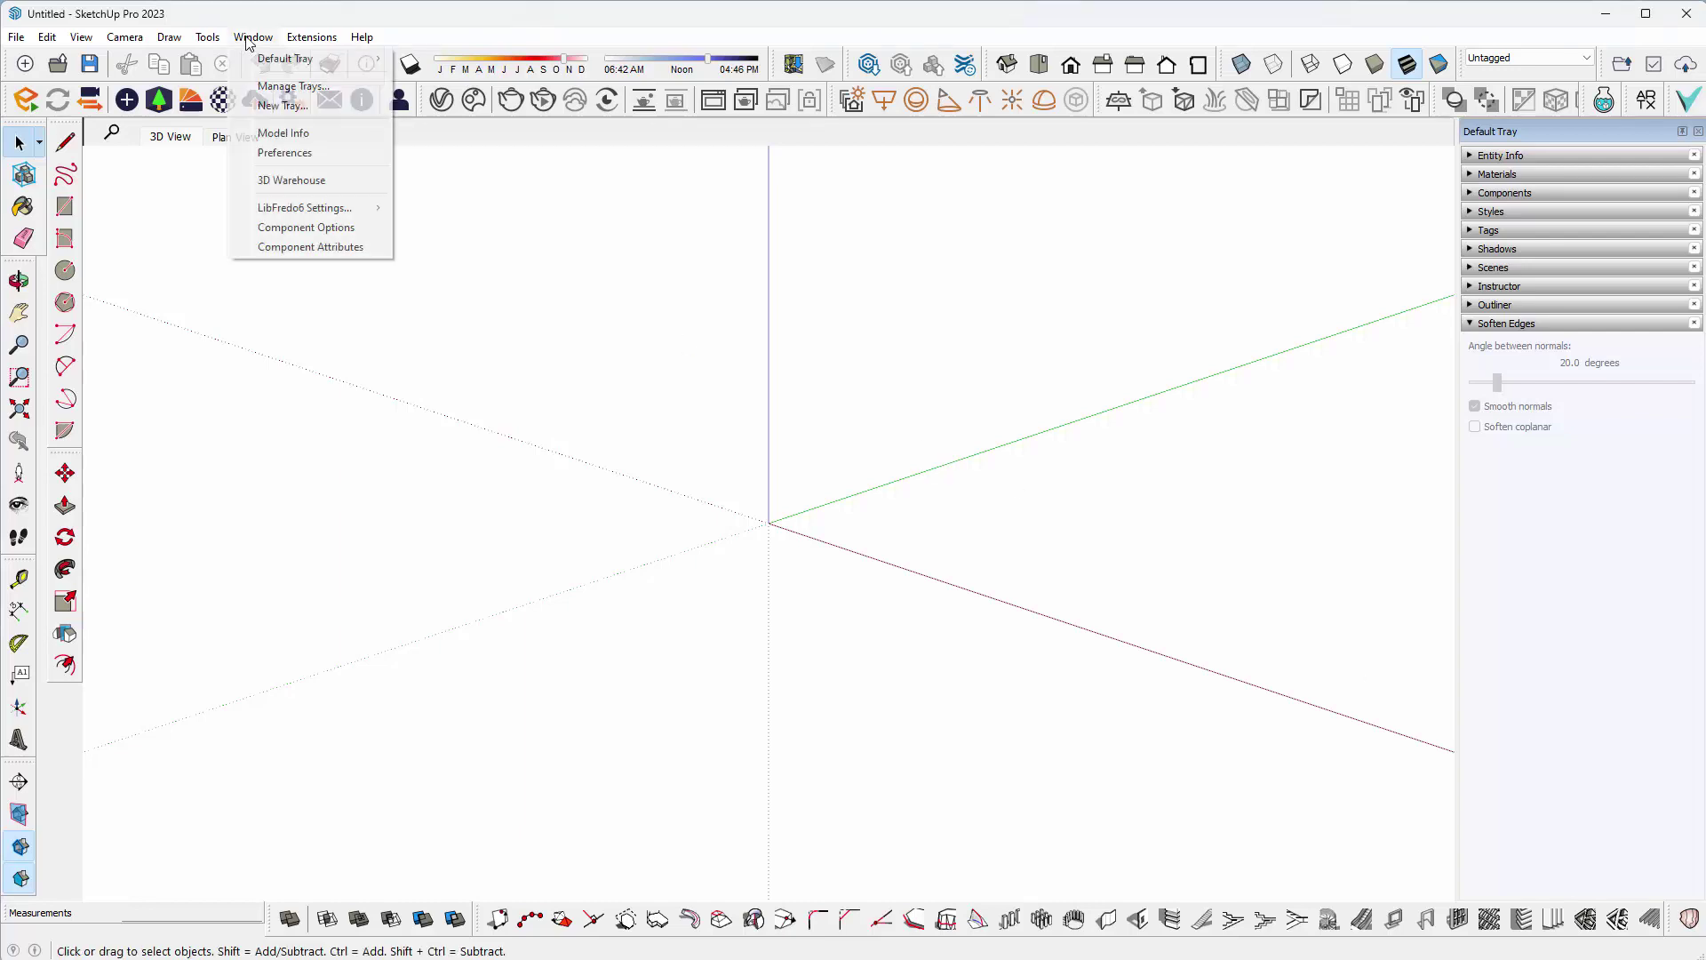
{"action": "left_click", "coordinate": [263, 182]}
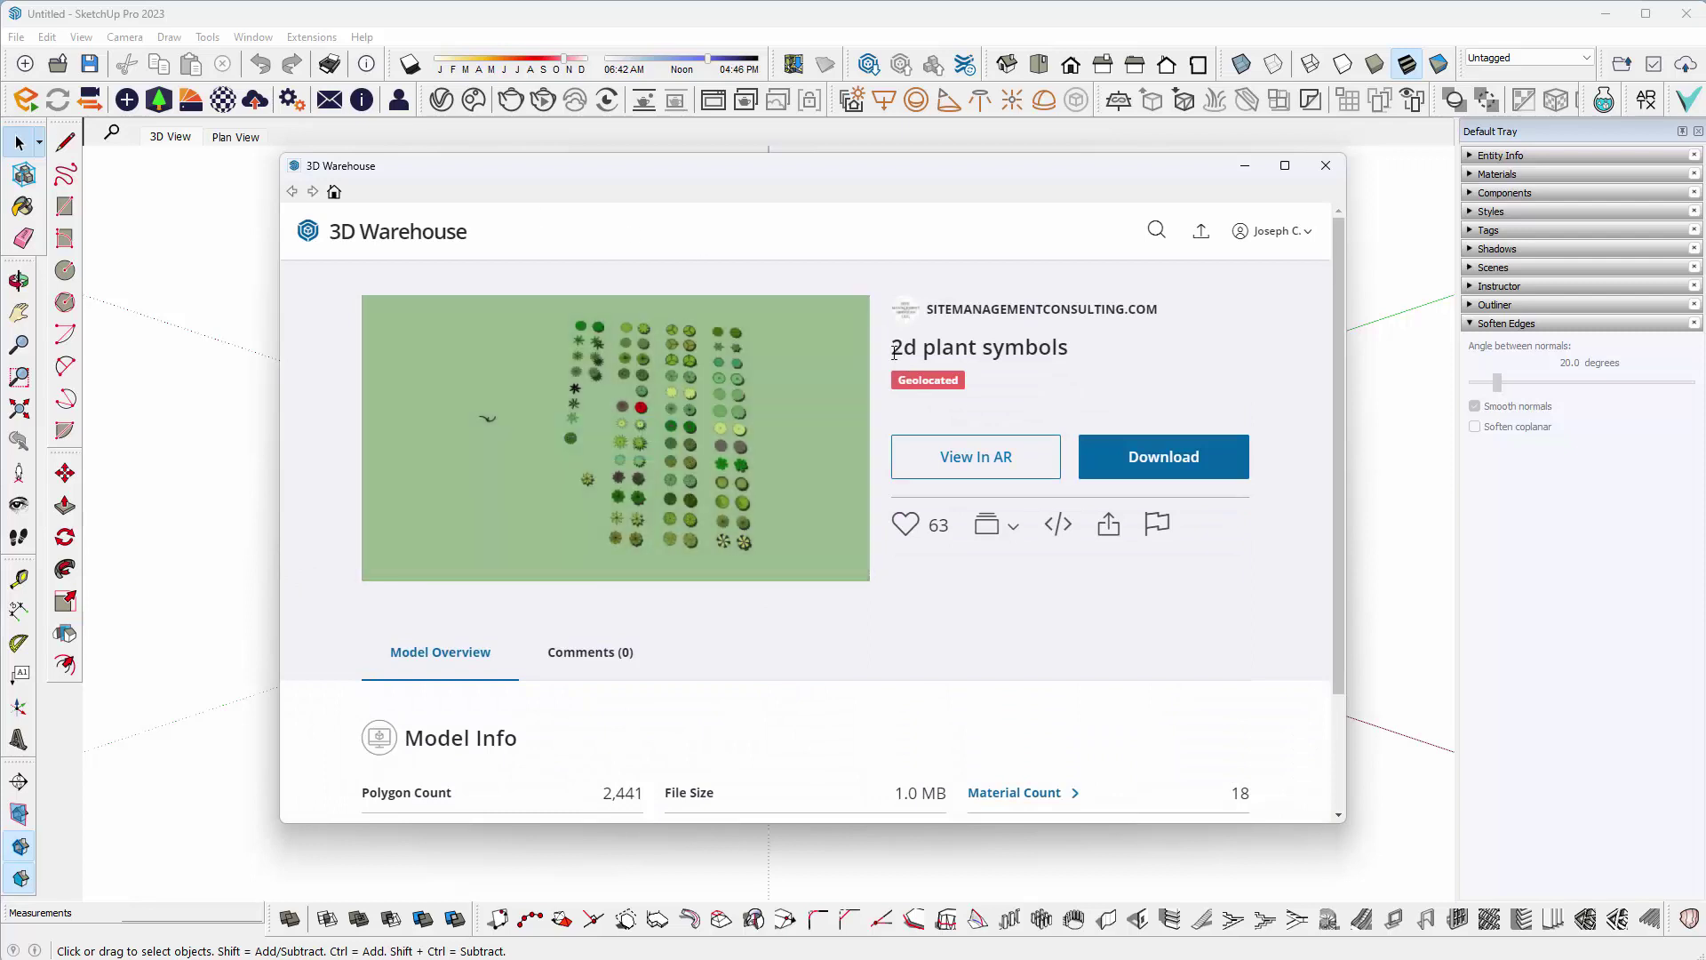
{"action": "left_click_drag", "start_coordinate": [897, 352], "coordinate": [1076, 364]}
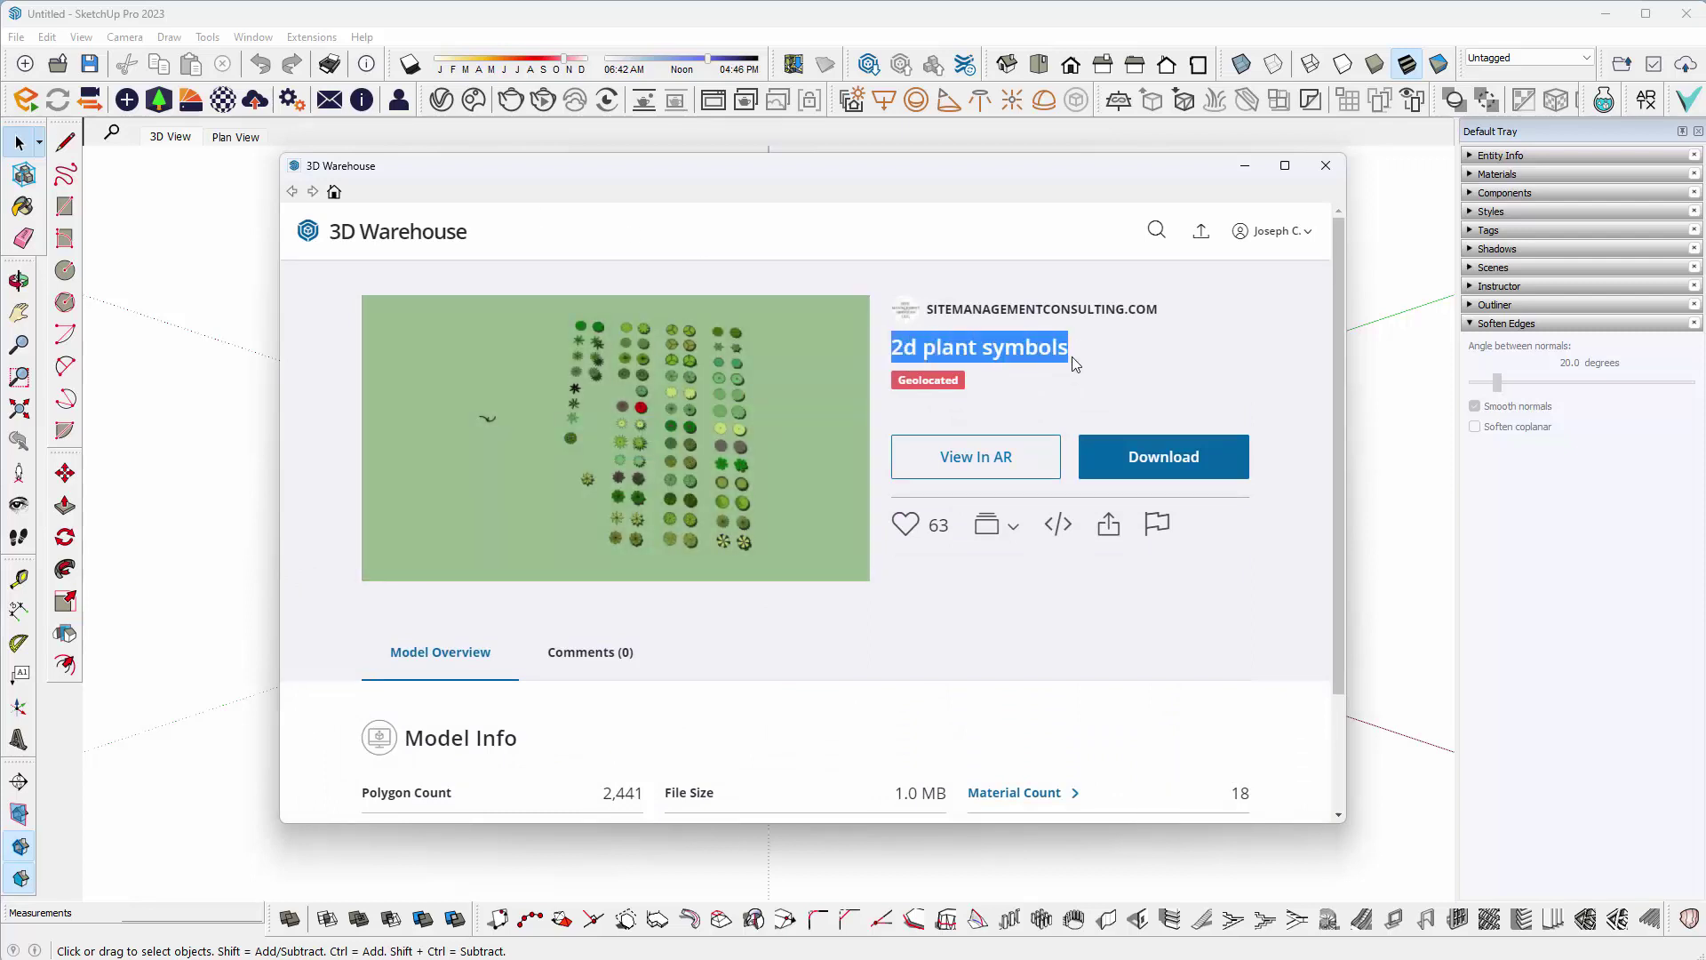
{"action": "left_click", "coordinate": [1156, 468]}
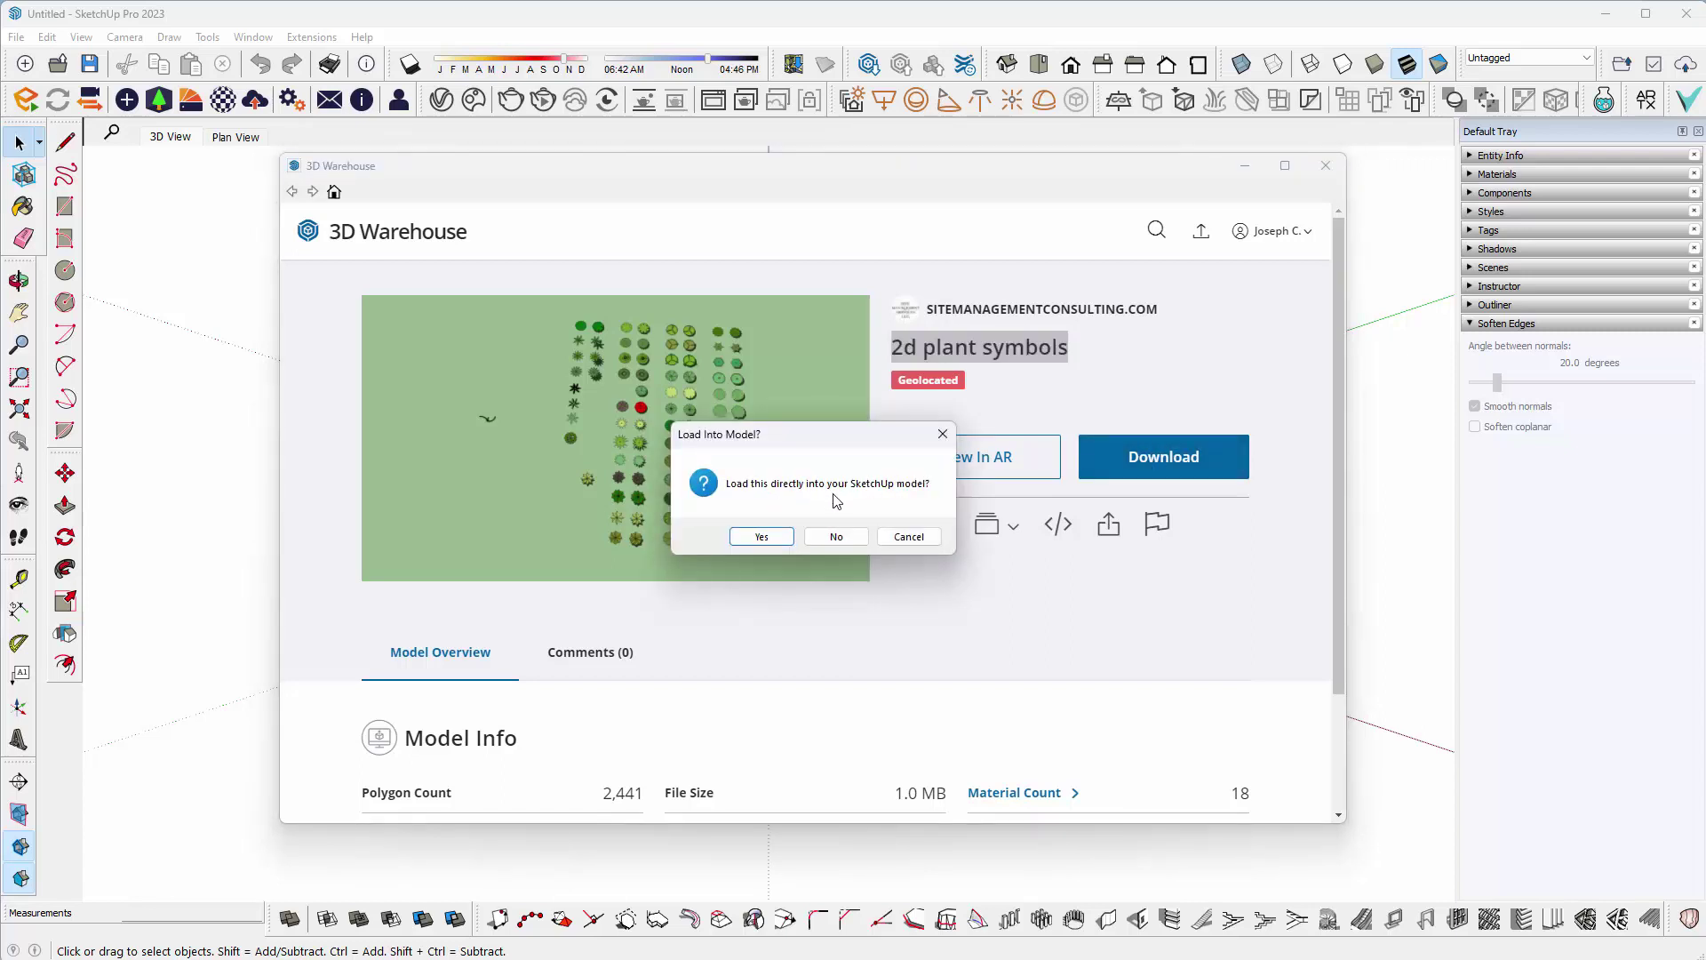
{"action": "left_click", "coordinate": [761, 536]}
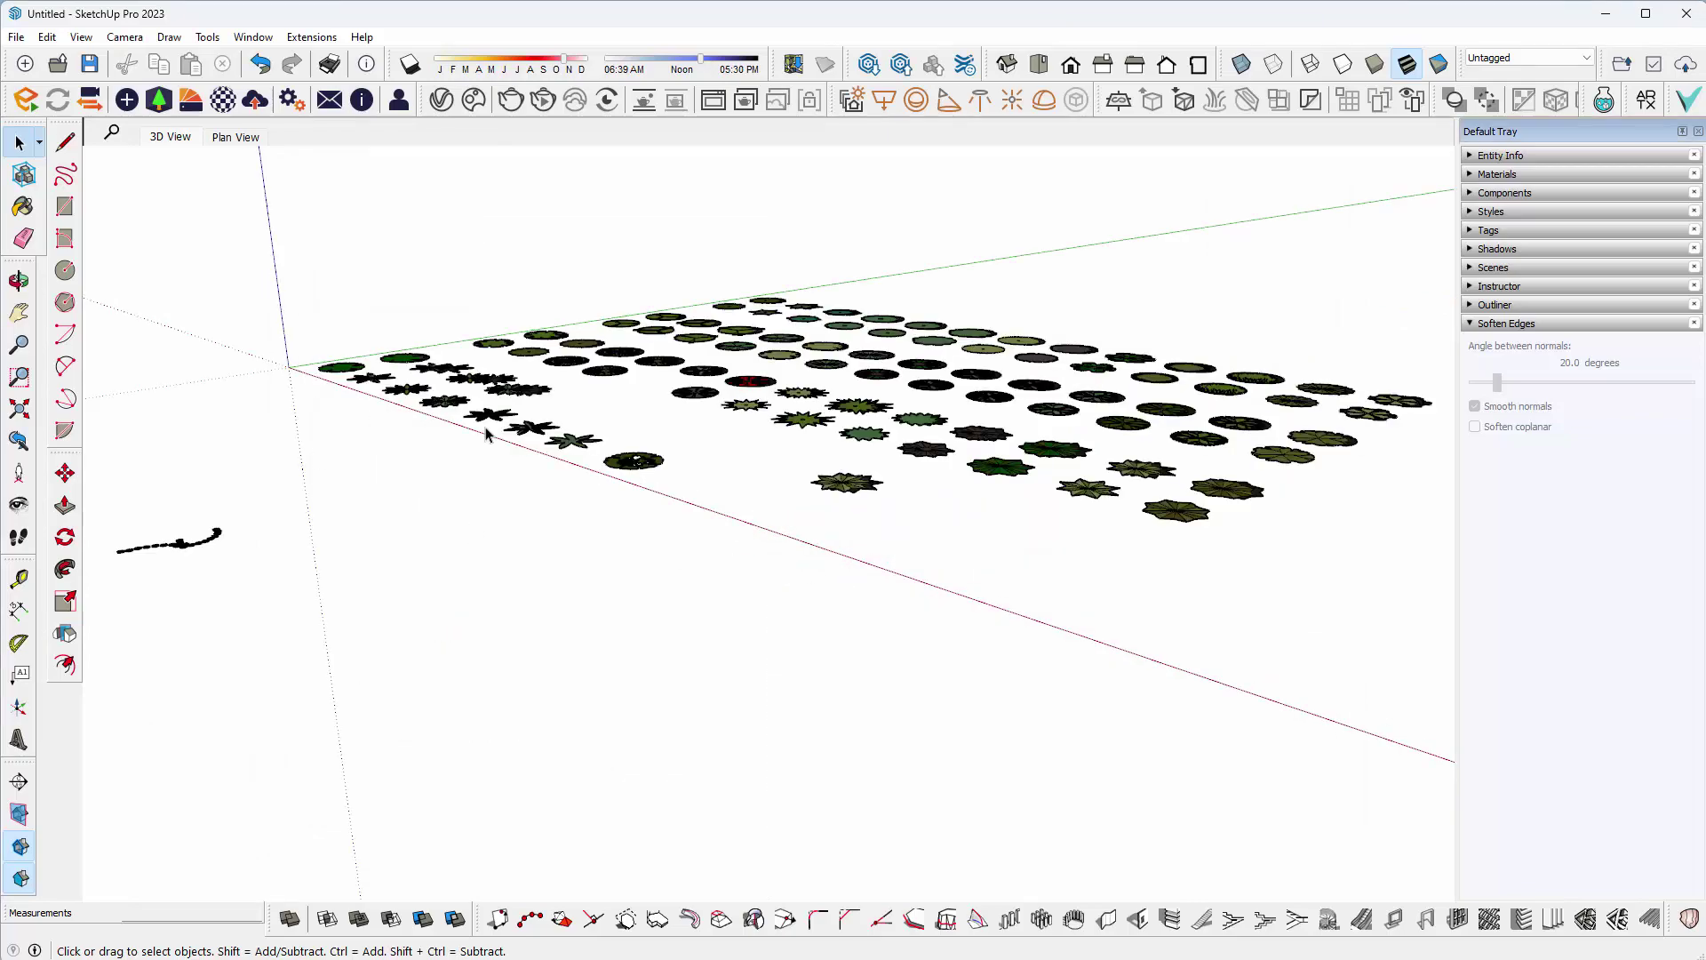
- Select all, explode the plant set into individual symbols, and delete the hook-shaped curve
{"action": "middle_click_drag", "start_coordinate": [488, 435], "coordinate": [957, 575]}
{"action": "scroll", "coordinate": [568, 662], "scroll_direction": "up", "scroll_amount": 5}
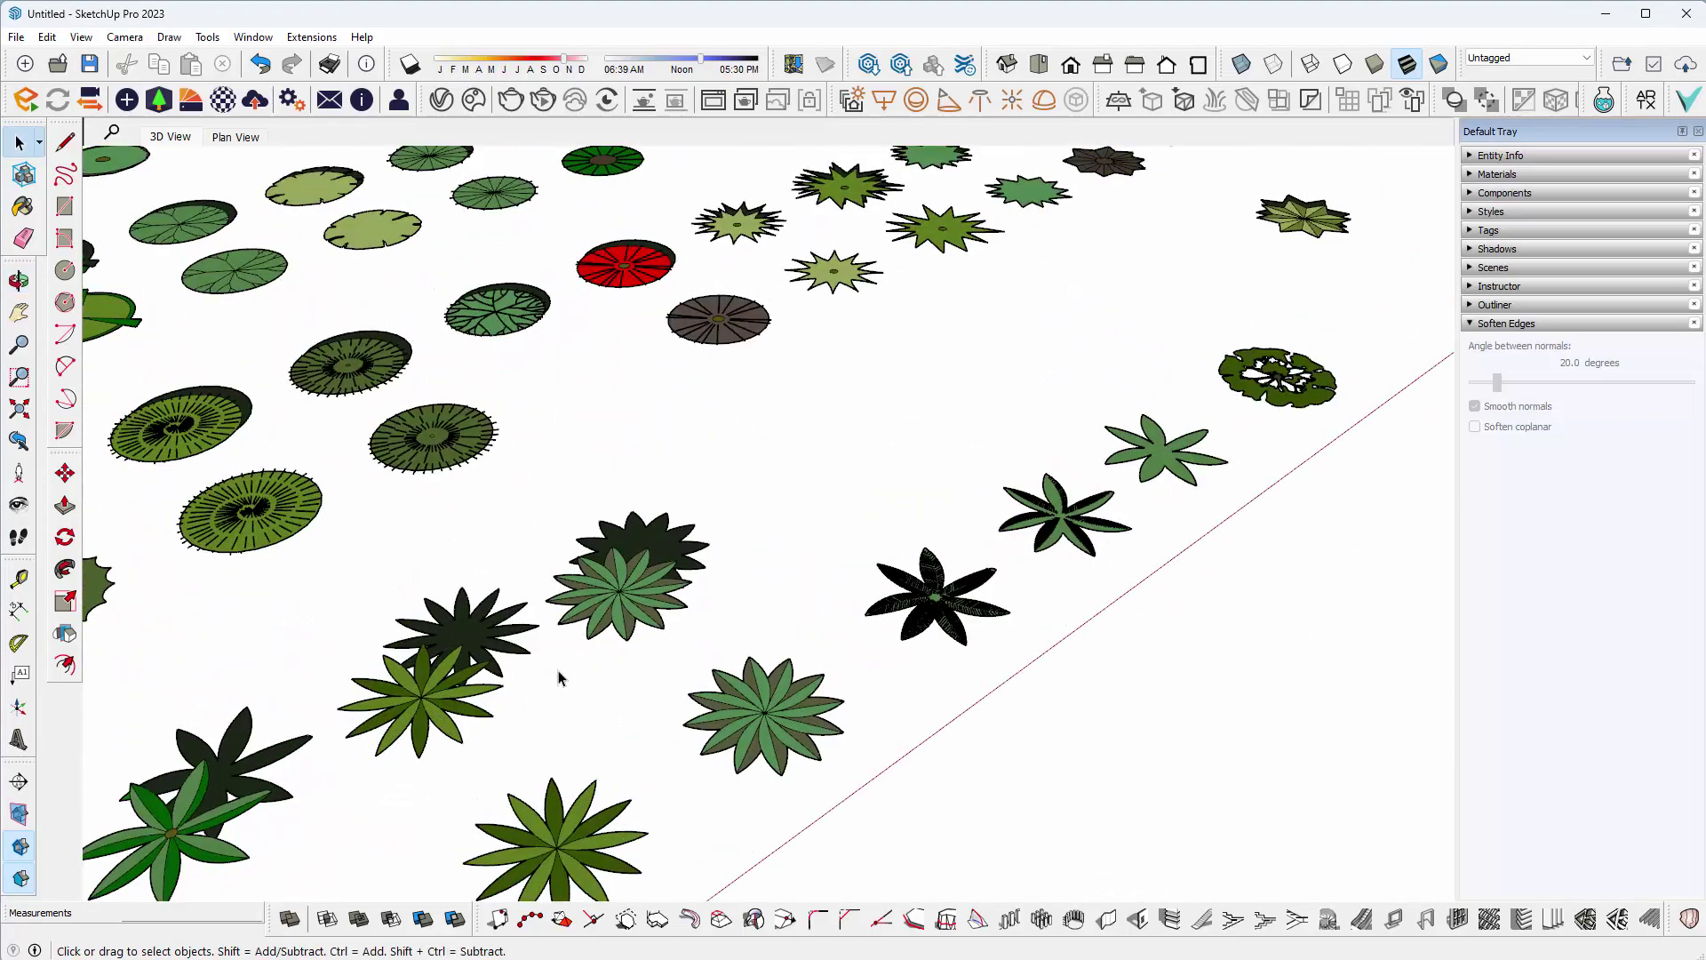
{"action": "scroll", "coordinate": [591, 538], "scroll_direction": "down", "scroll_amount": 5}
{"action": "middle_click_drag", "start_coordinate": [591, 538], "coordinate": [838, 533]}
{"action": "scroll", "coordinate": [783, 534], "scroll_direction": "up", "scroll_amount": 2}
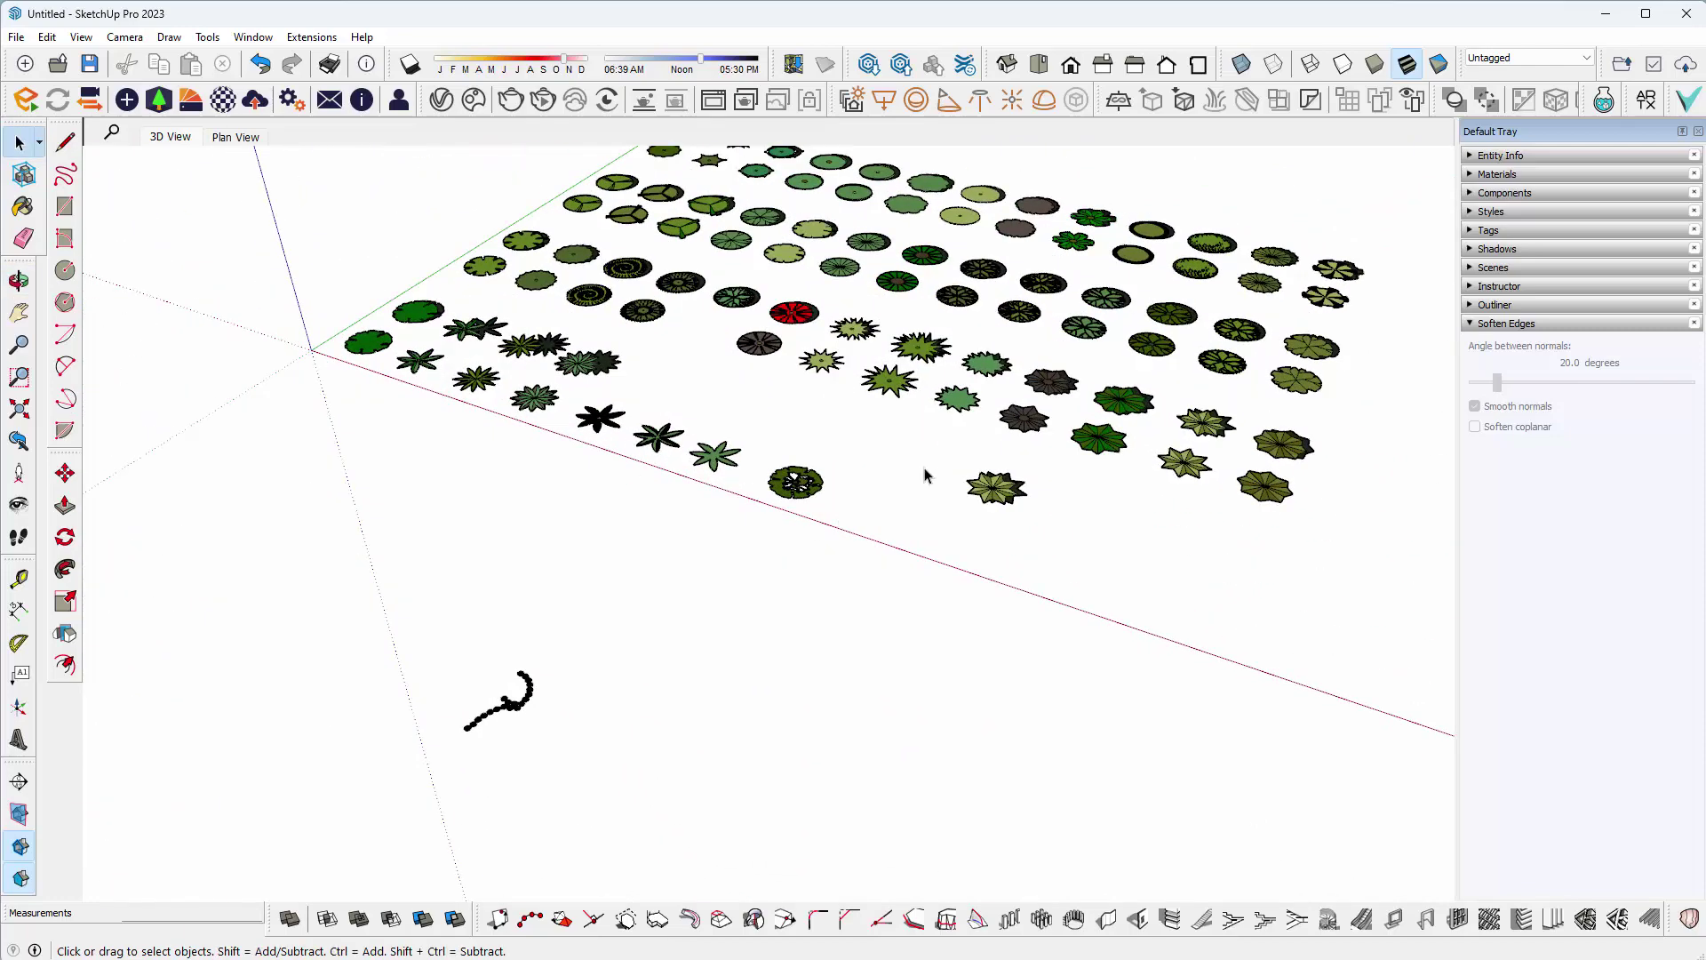
{"action": "scroll", "coordinate": [884, 476], "scroll_direction": "down", "scroll_amount": 2}
{"action": "key", "text": "ctrl+a"}
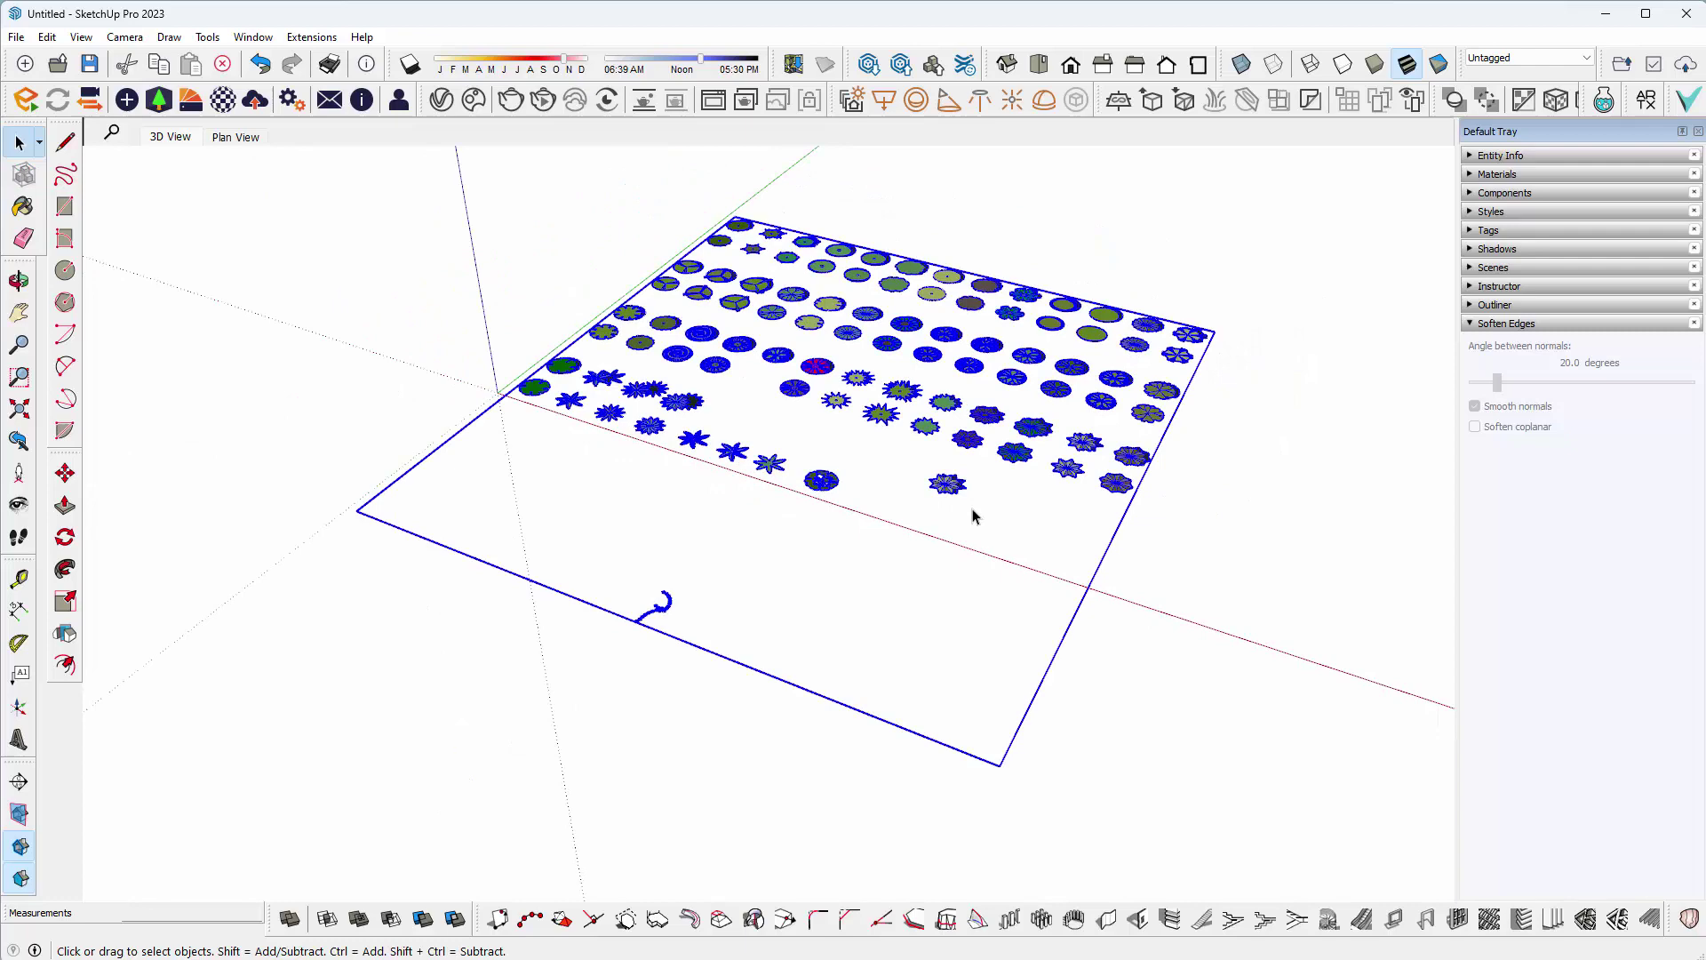
{"action": "scroll", "coordinate": [903, 498], "scroll_direction": "up", "scroll_amount": 2}
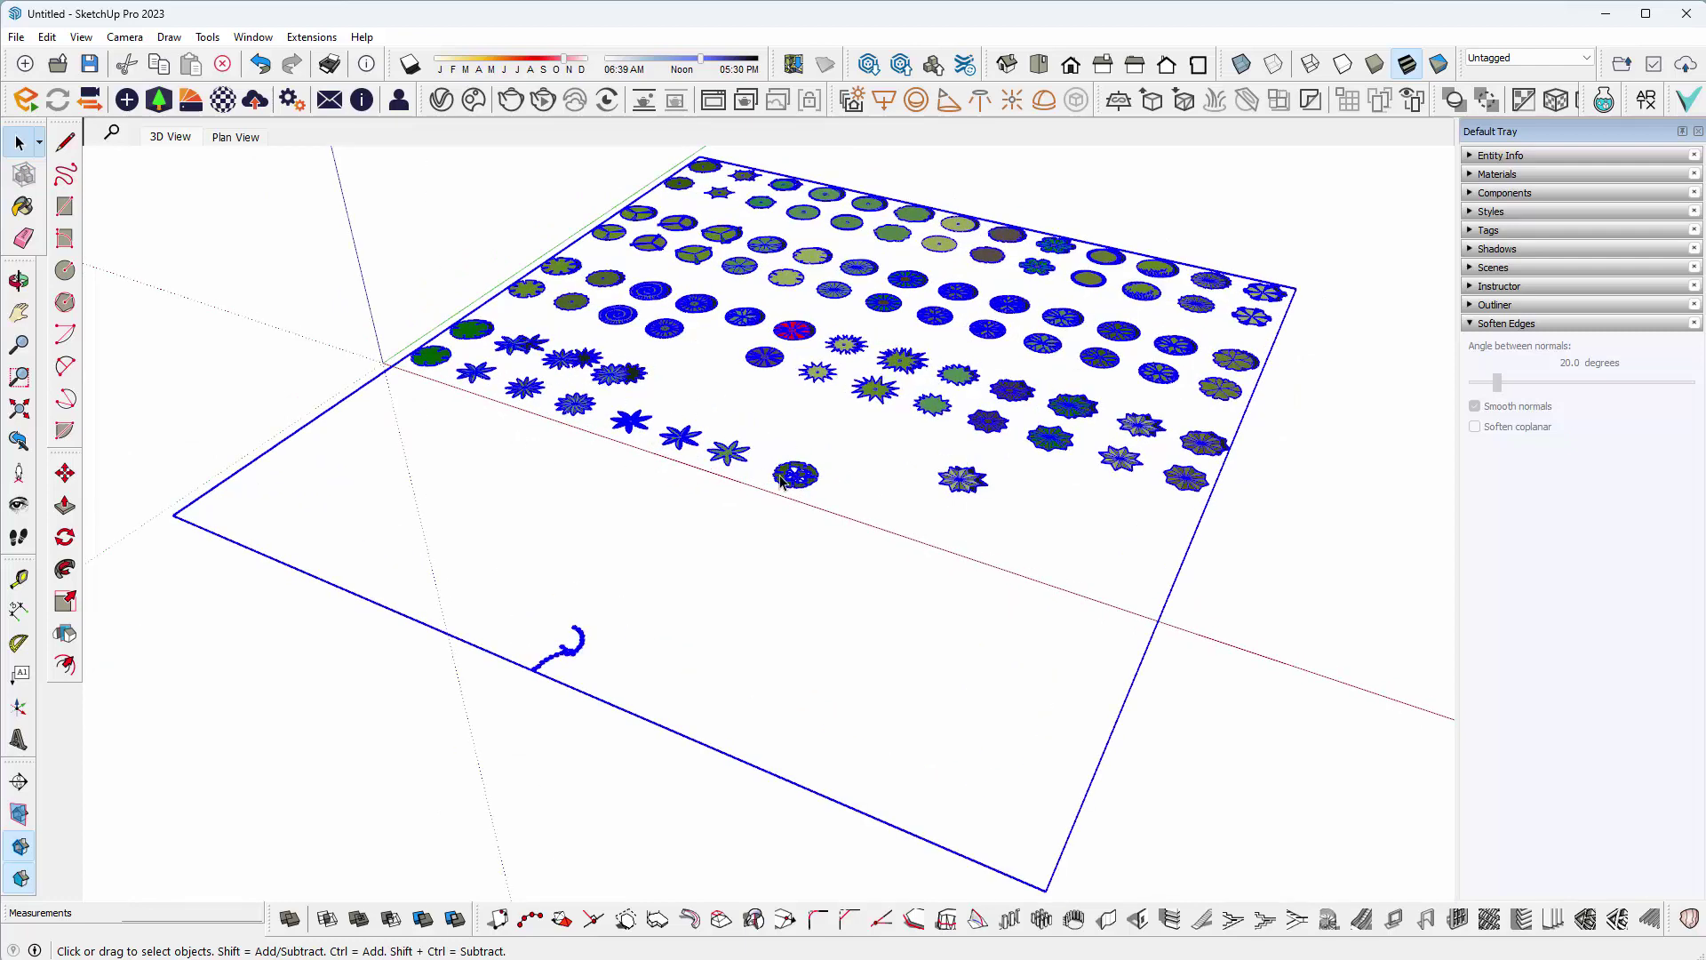
{"action": "right_click", "coordinate": [781, 481]}
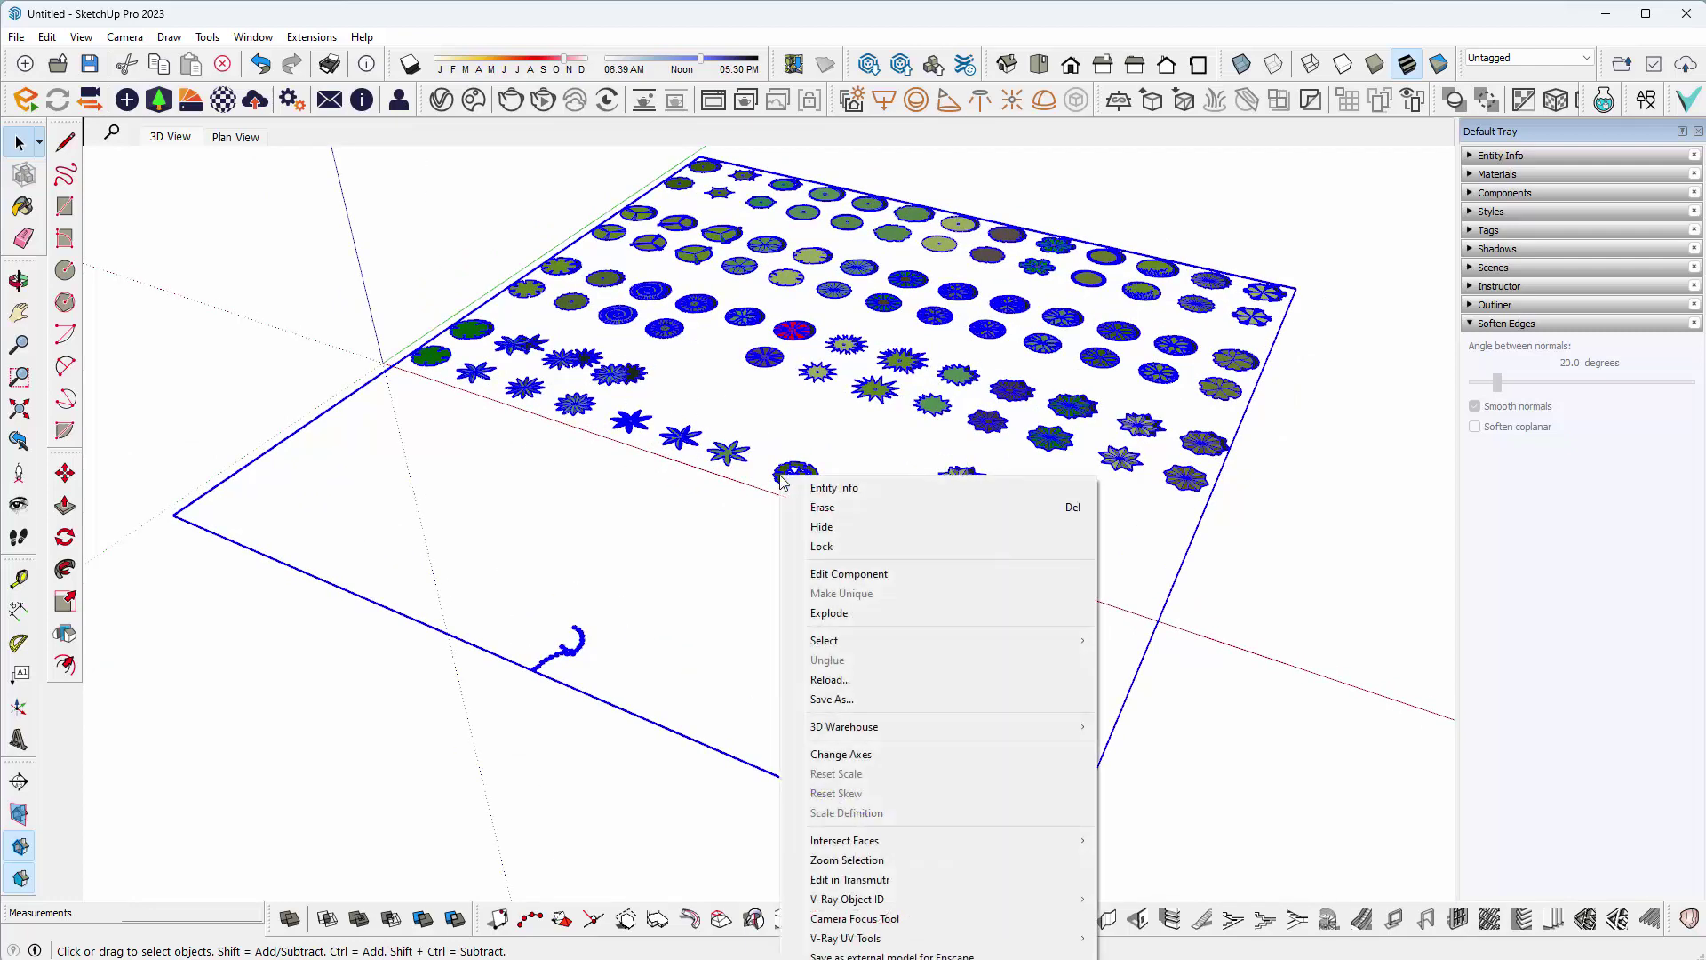
{"action": "left_click", "coordinate": [828, 613]}
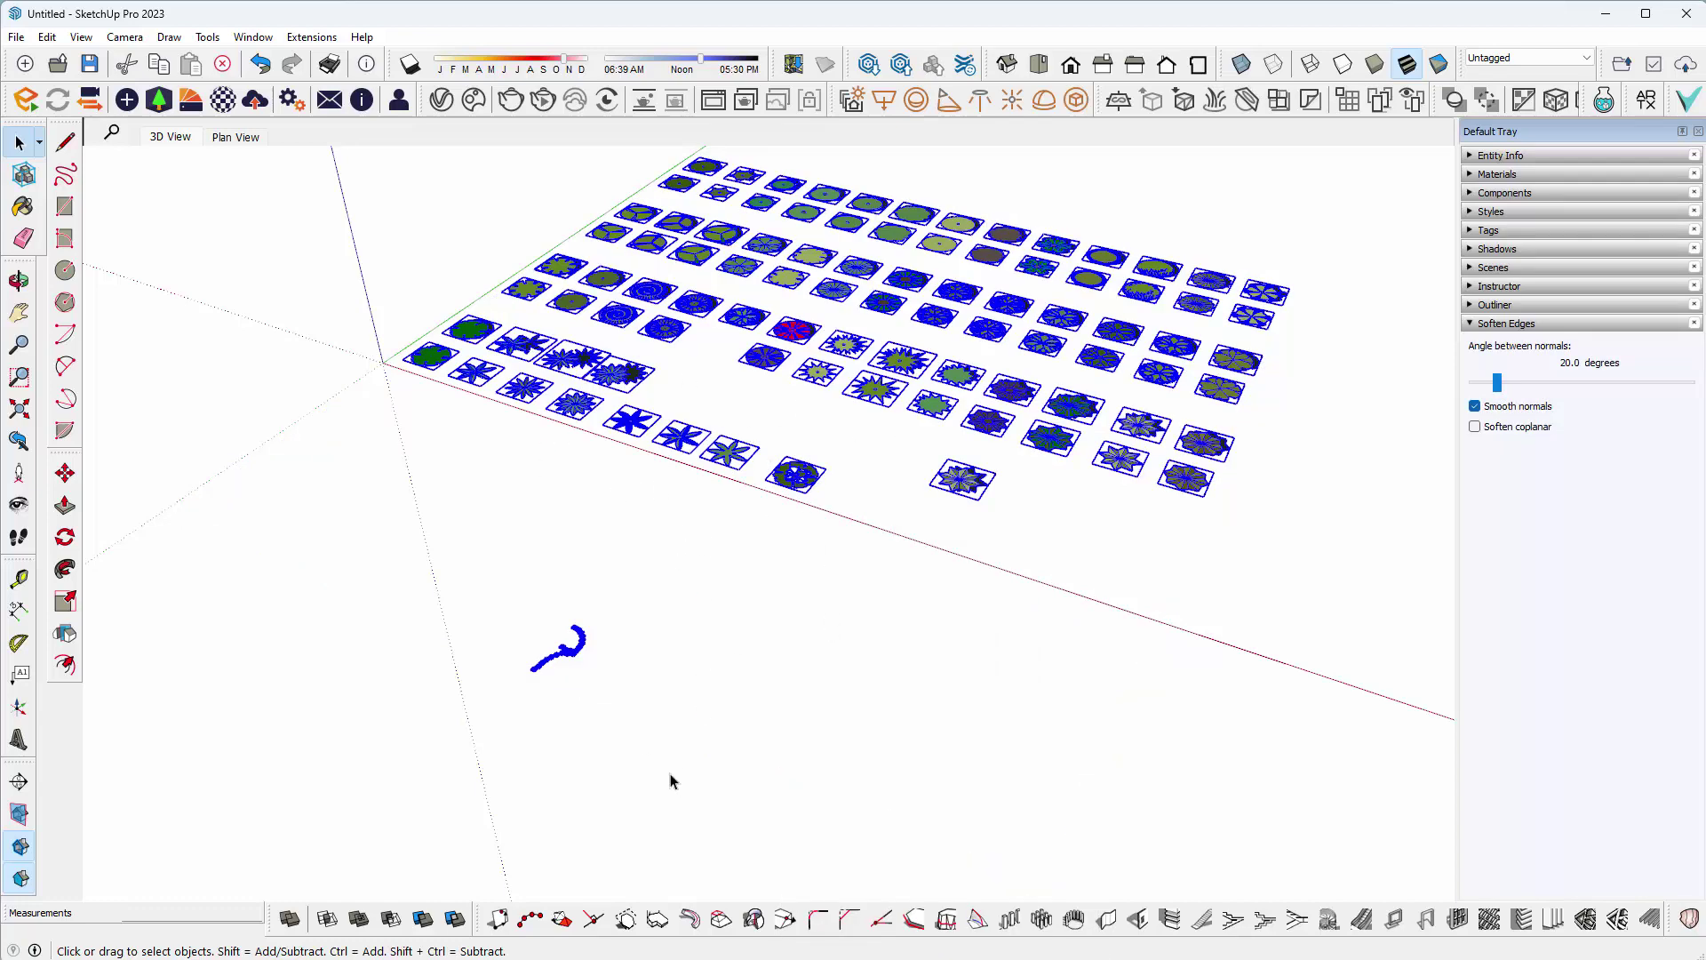
{"action": "left_click_drag", "start_coordinate": [711, 751], "coordinate": [274, 545]}
{"action": "key", "text": "Delete"}
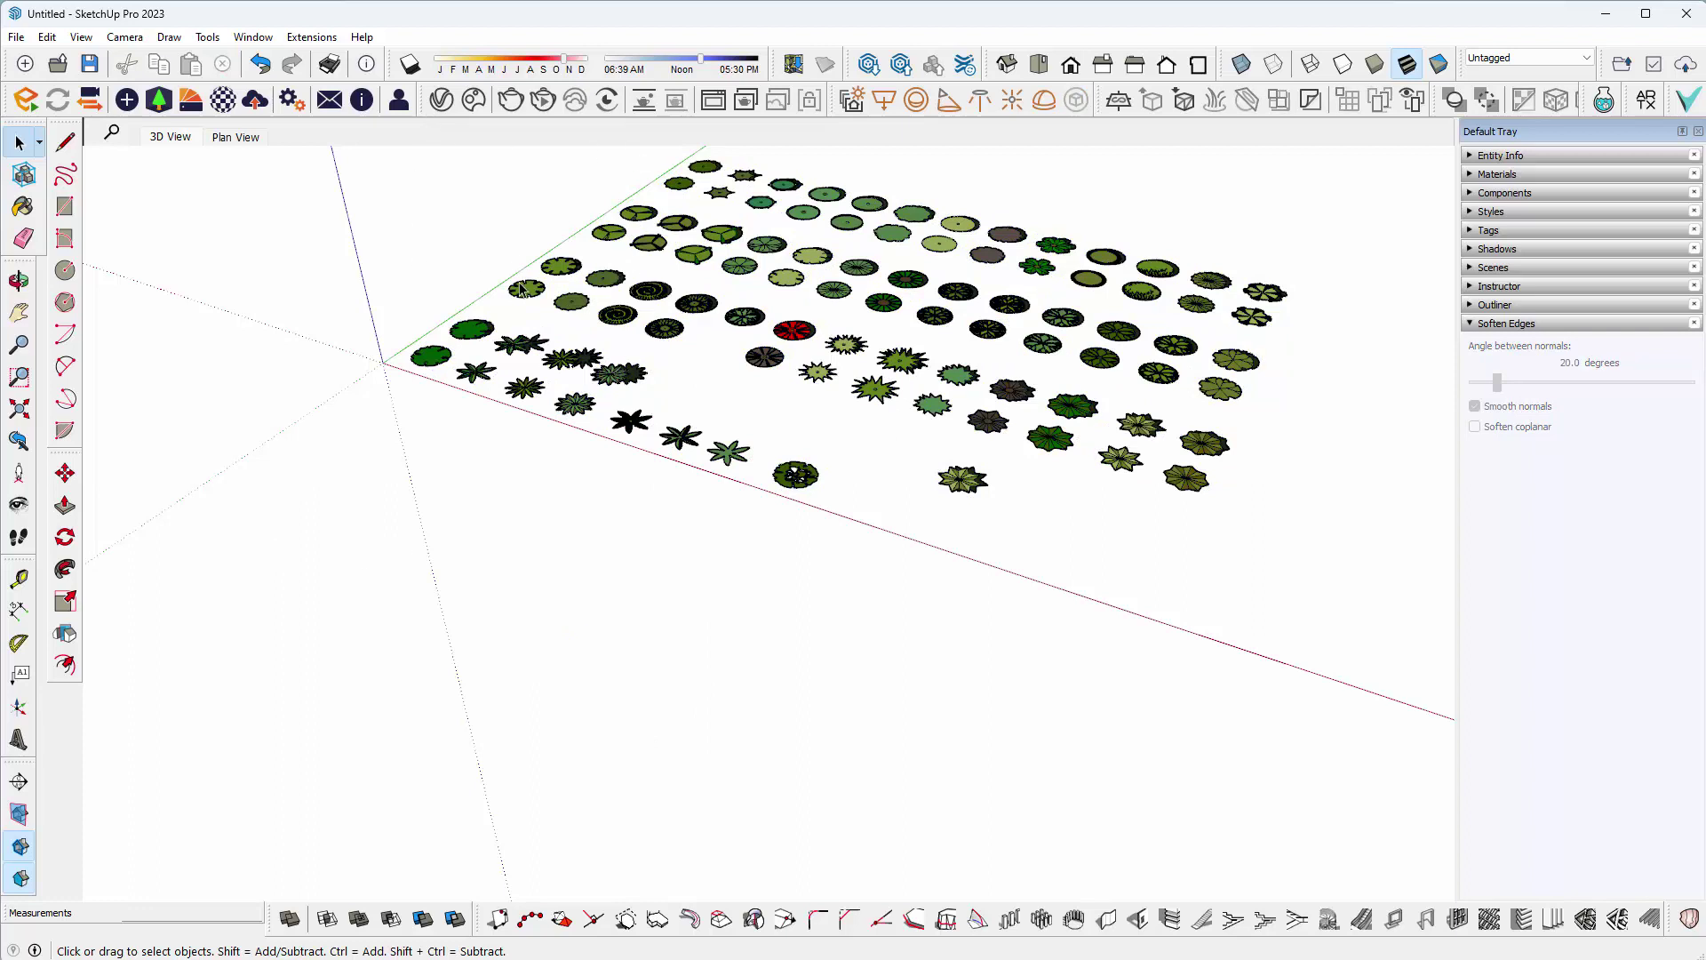
- Switch to Parallel Projection in Top view and zoom to extents
{"action": "left_click", "coordinate": [124, 38]}
{"action": "left_click", "coordinate": [119, 146]}
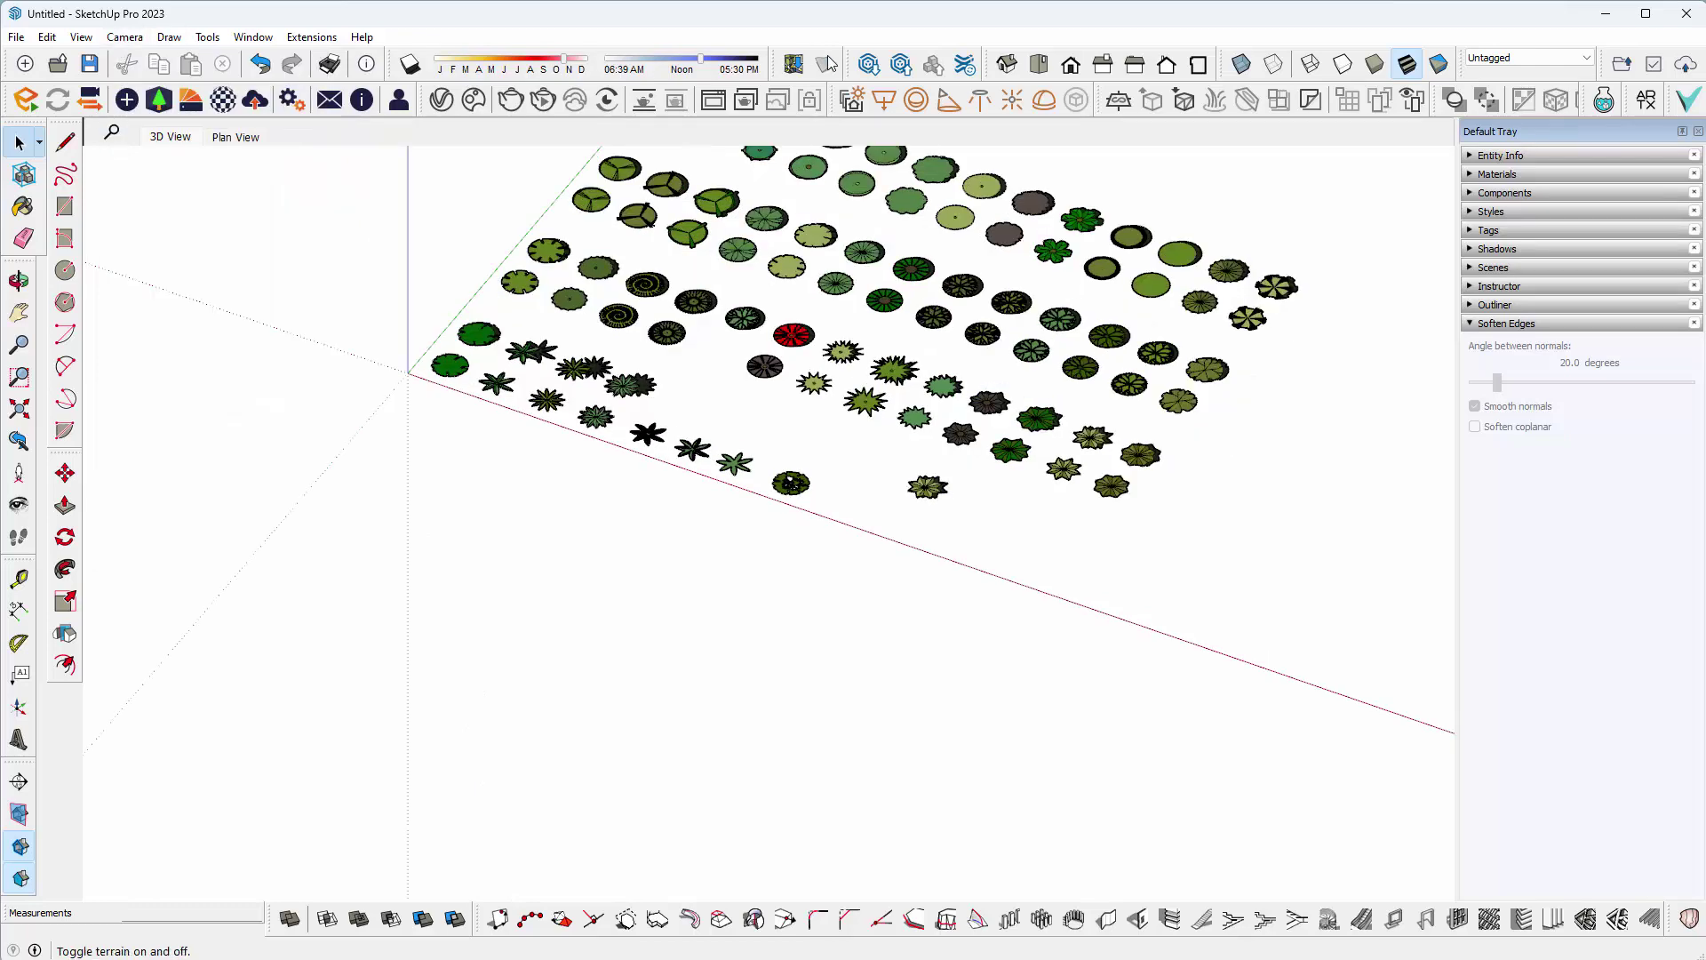
{"action": "left_click", "coordinate": [137, 40]}
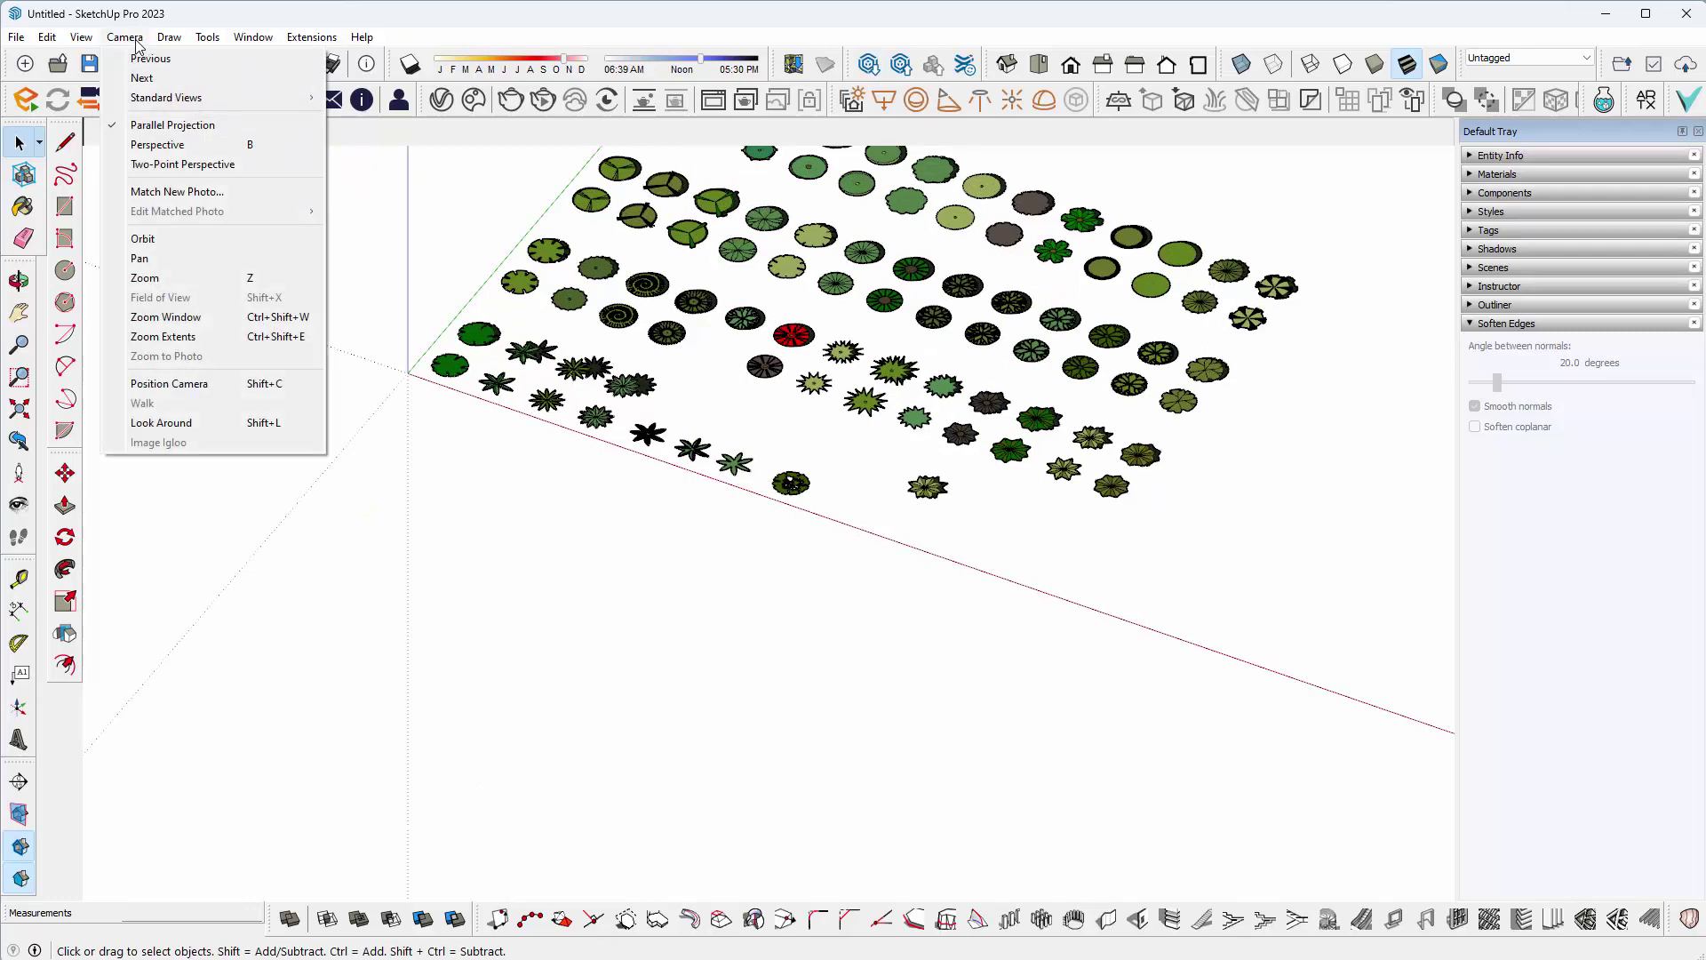
{"action": "mouse_move", "coordinate": [177, 97]}
{"action": "left_click", "coordinate": [358, 96]}
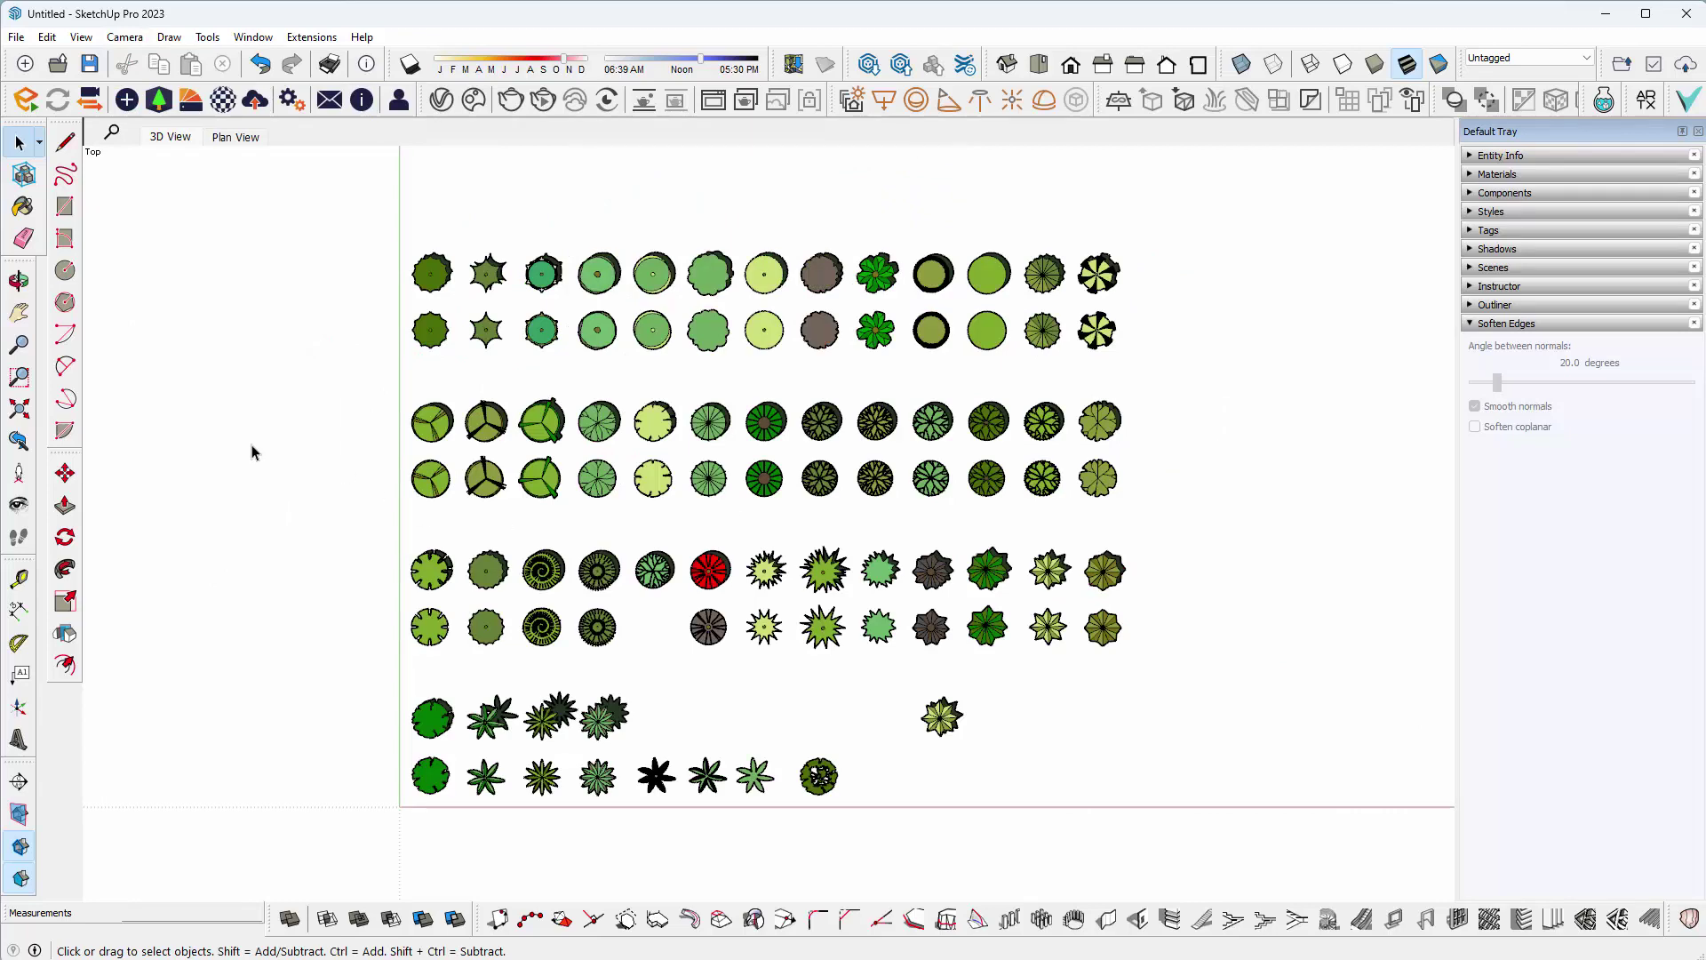
{"action": "left_click", "coordinate": [20, 409]}
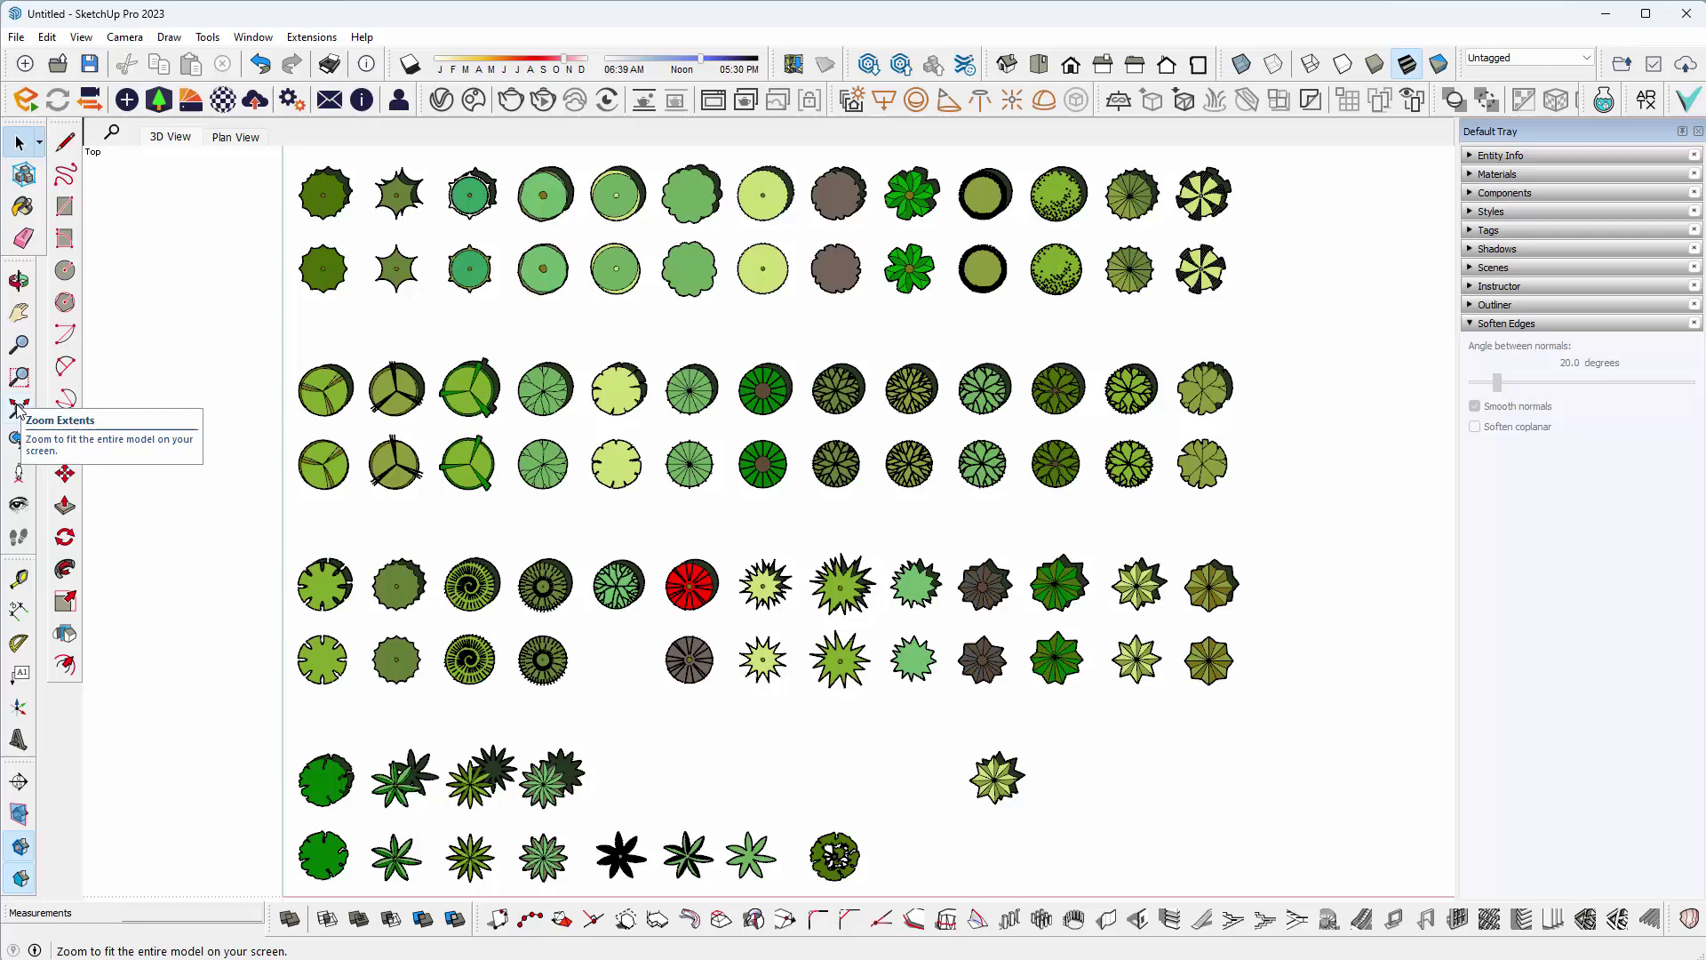
- Update the Plan View scene to the current view and expand the Scenes panel
{"action": "right_click", "coordinate": [233, 147]}
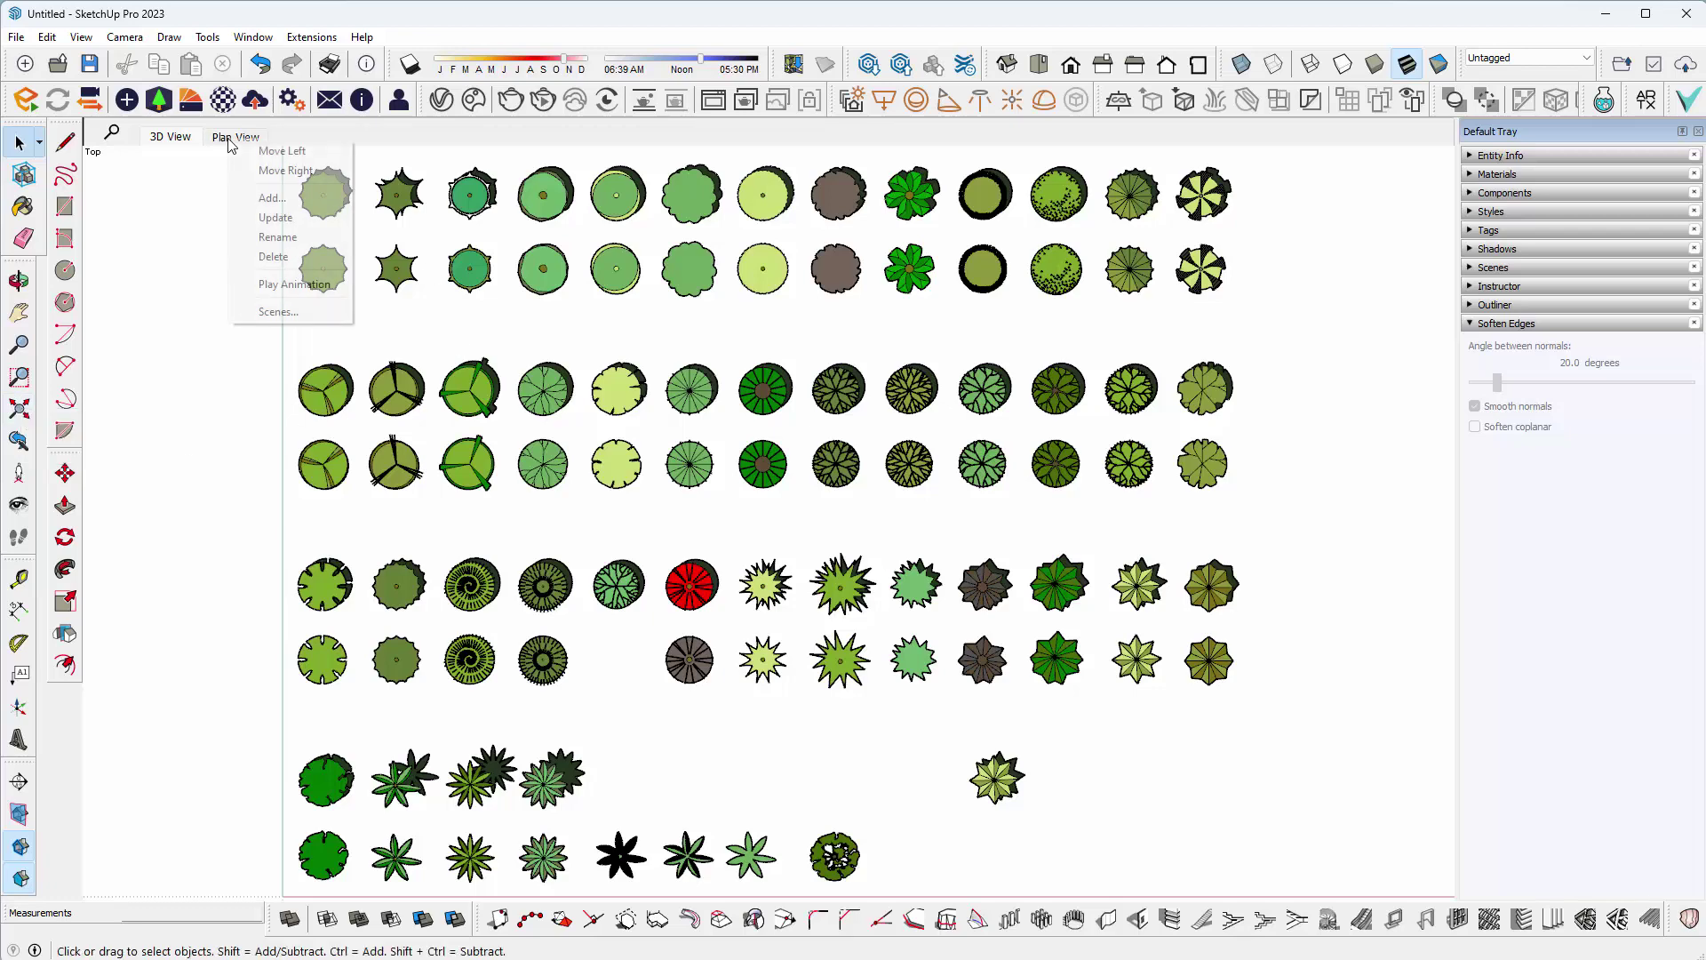
{"action": "left_click", "coordinate": [253, 218]}
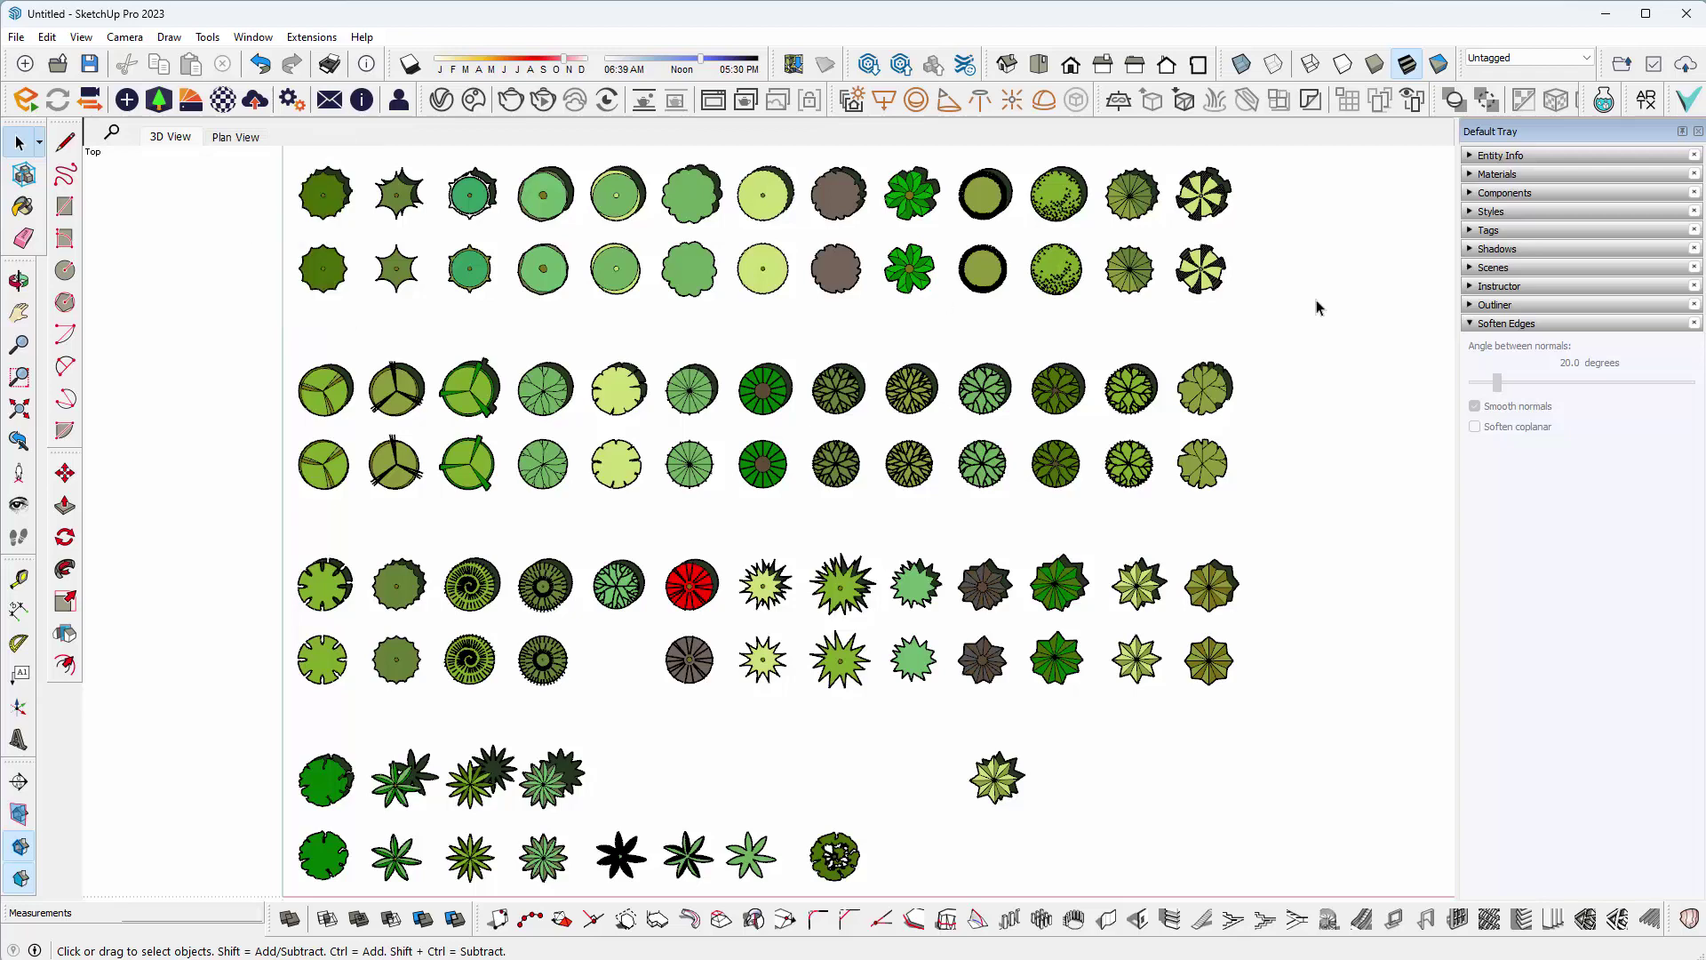
{"action": "left_click", "coordinate": [1491, 267]}
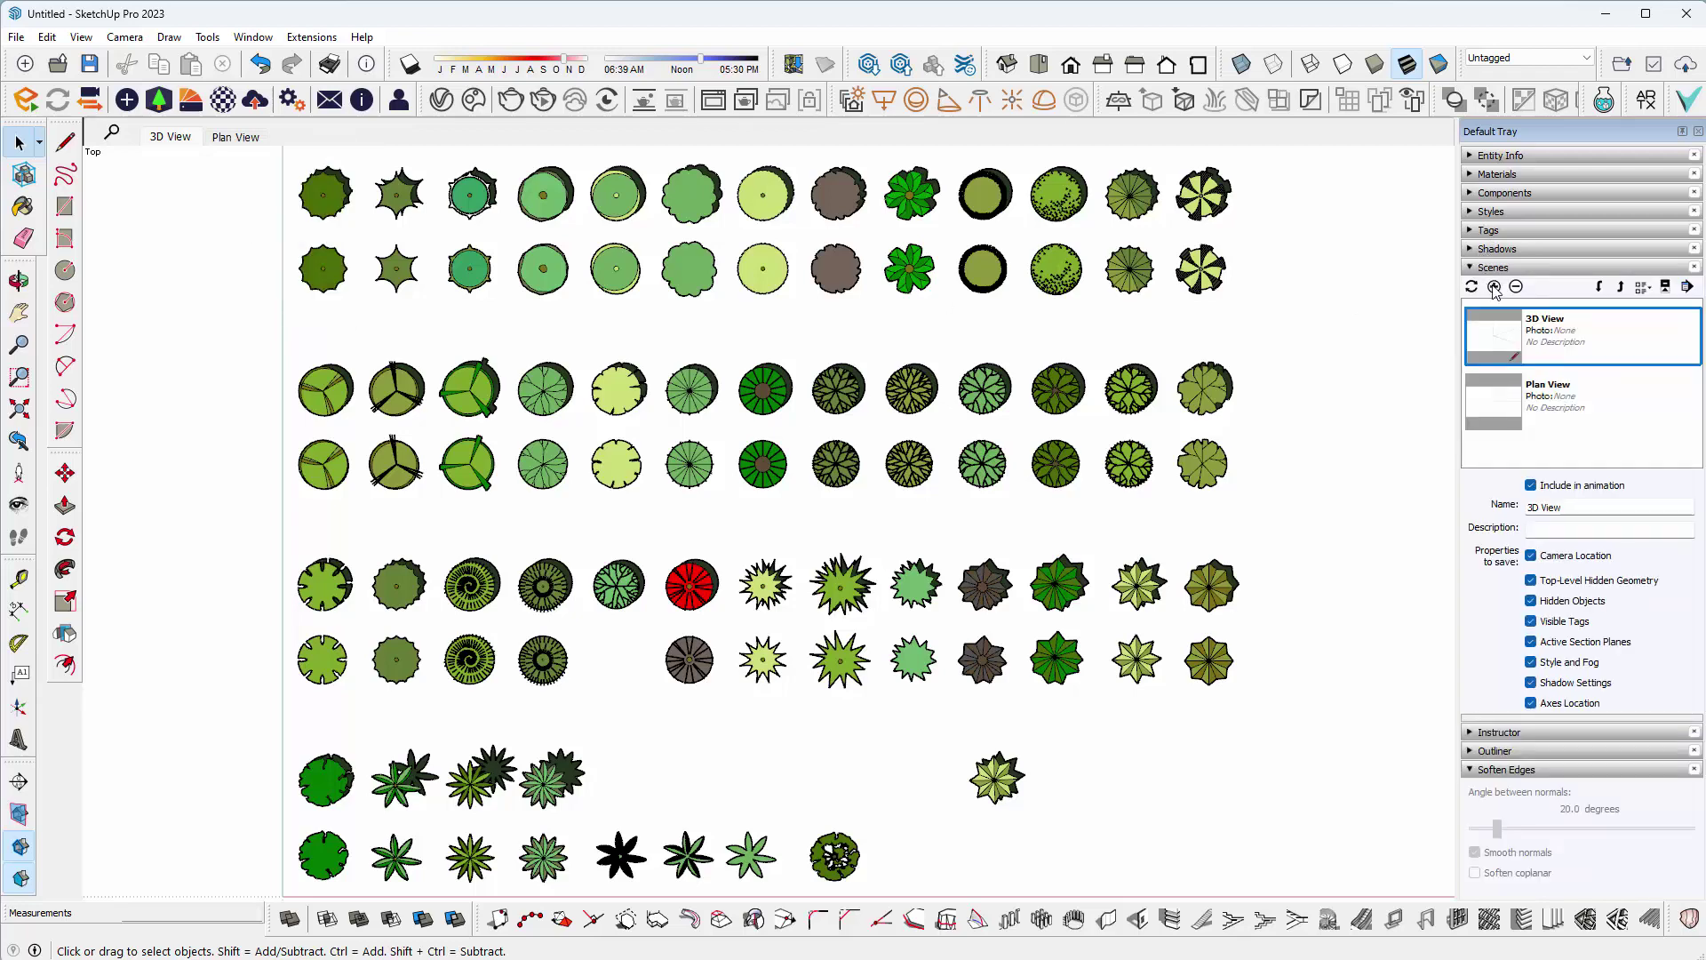
- Start saving the top-left plant symbol as its own file, accepting the axis prompt
{"action": "left_click", "coordinate": [1488, 271]}
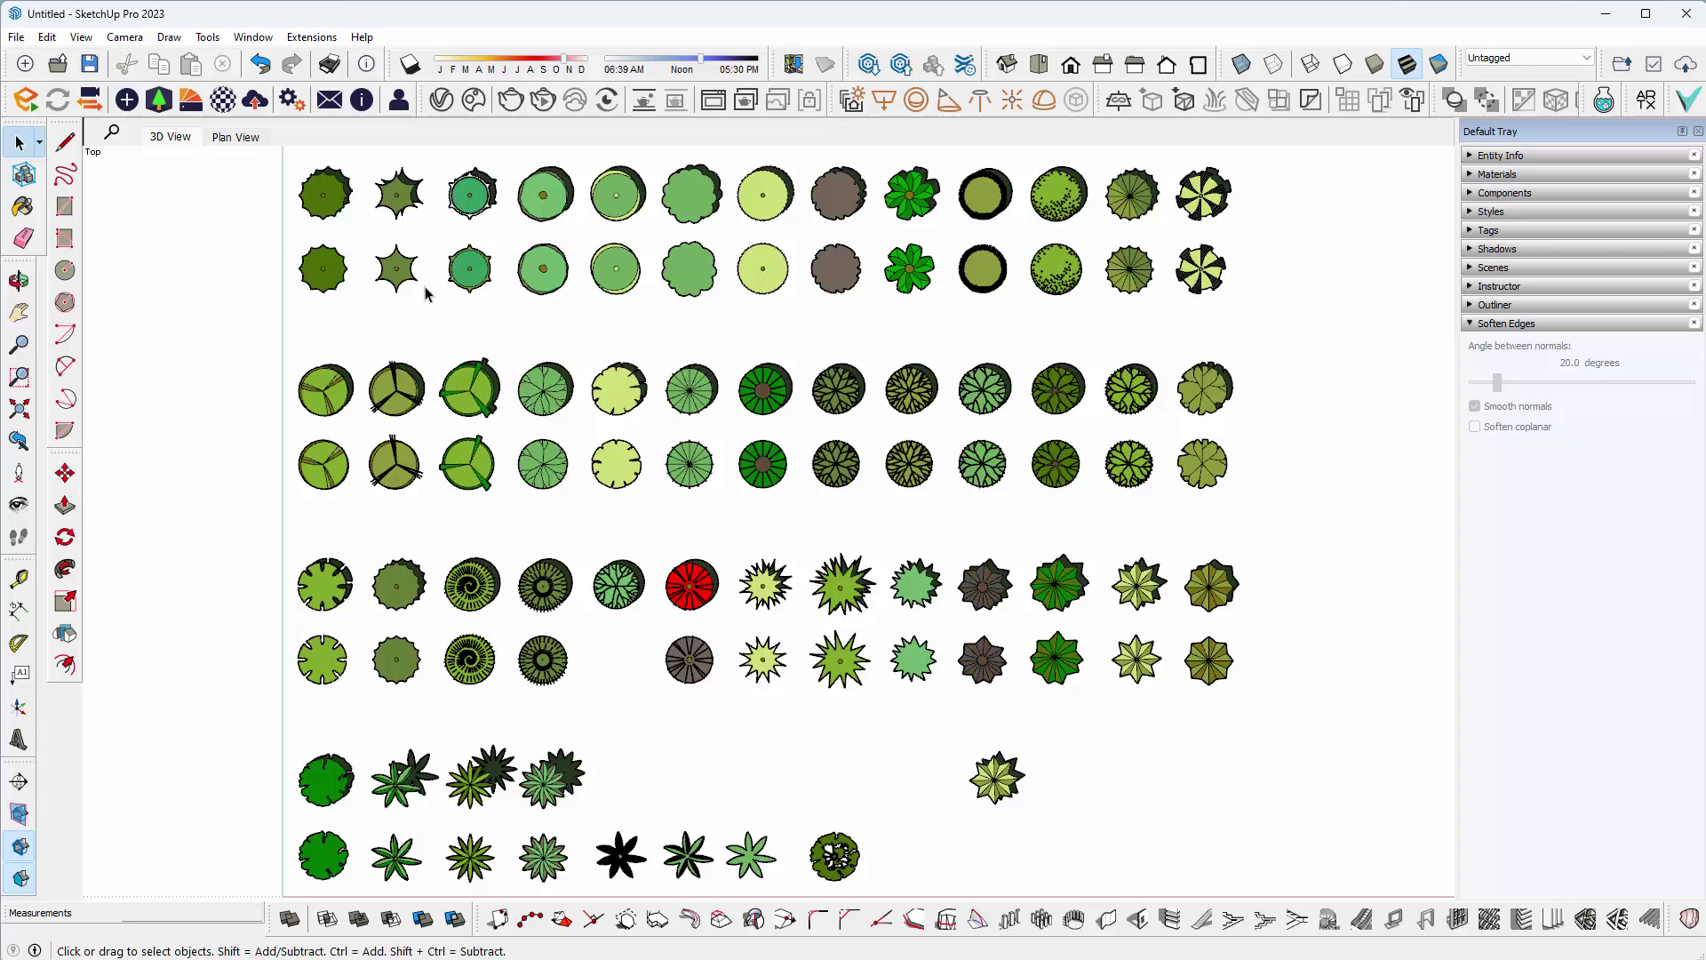
{"action": "right_click", "coordinate": [335, 197]}
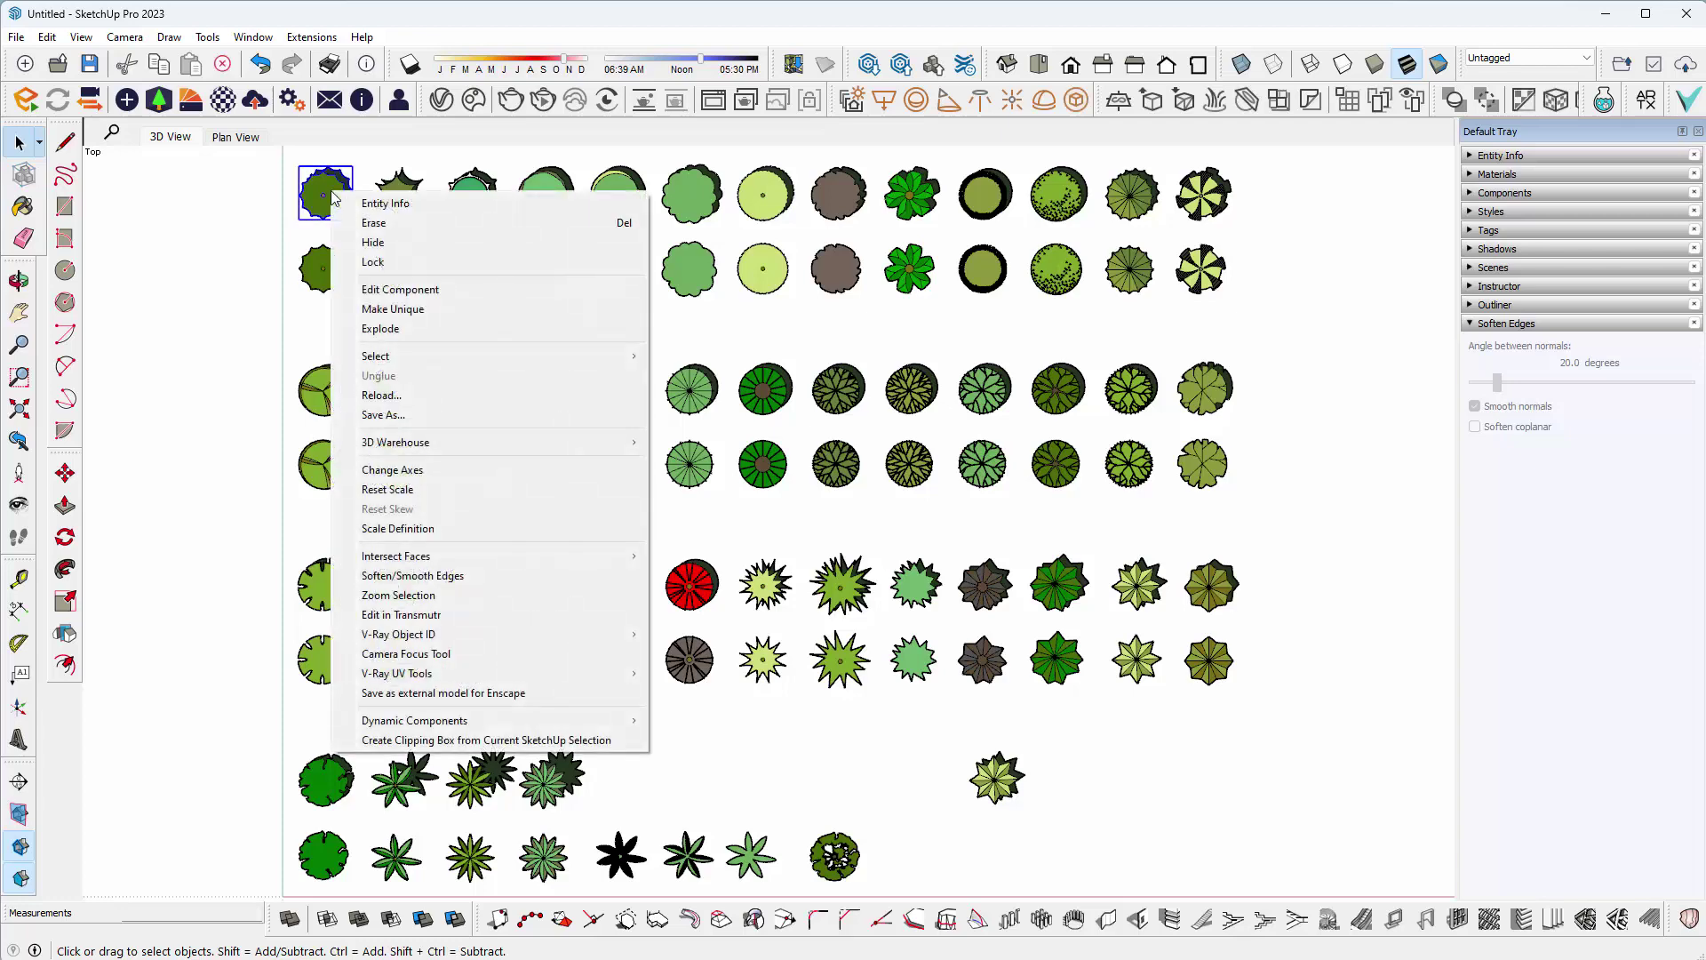
{"action": "left_click", "coordinate": [367, 415]}
{"action": "left_click", "coordinate": [890, 531]}
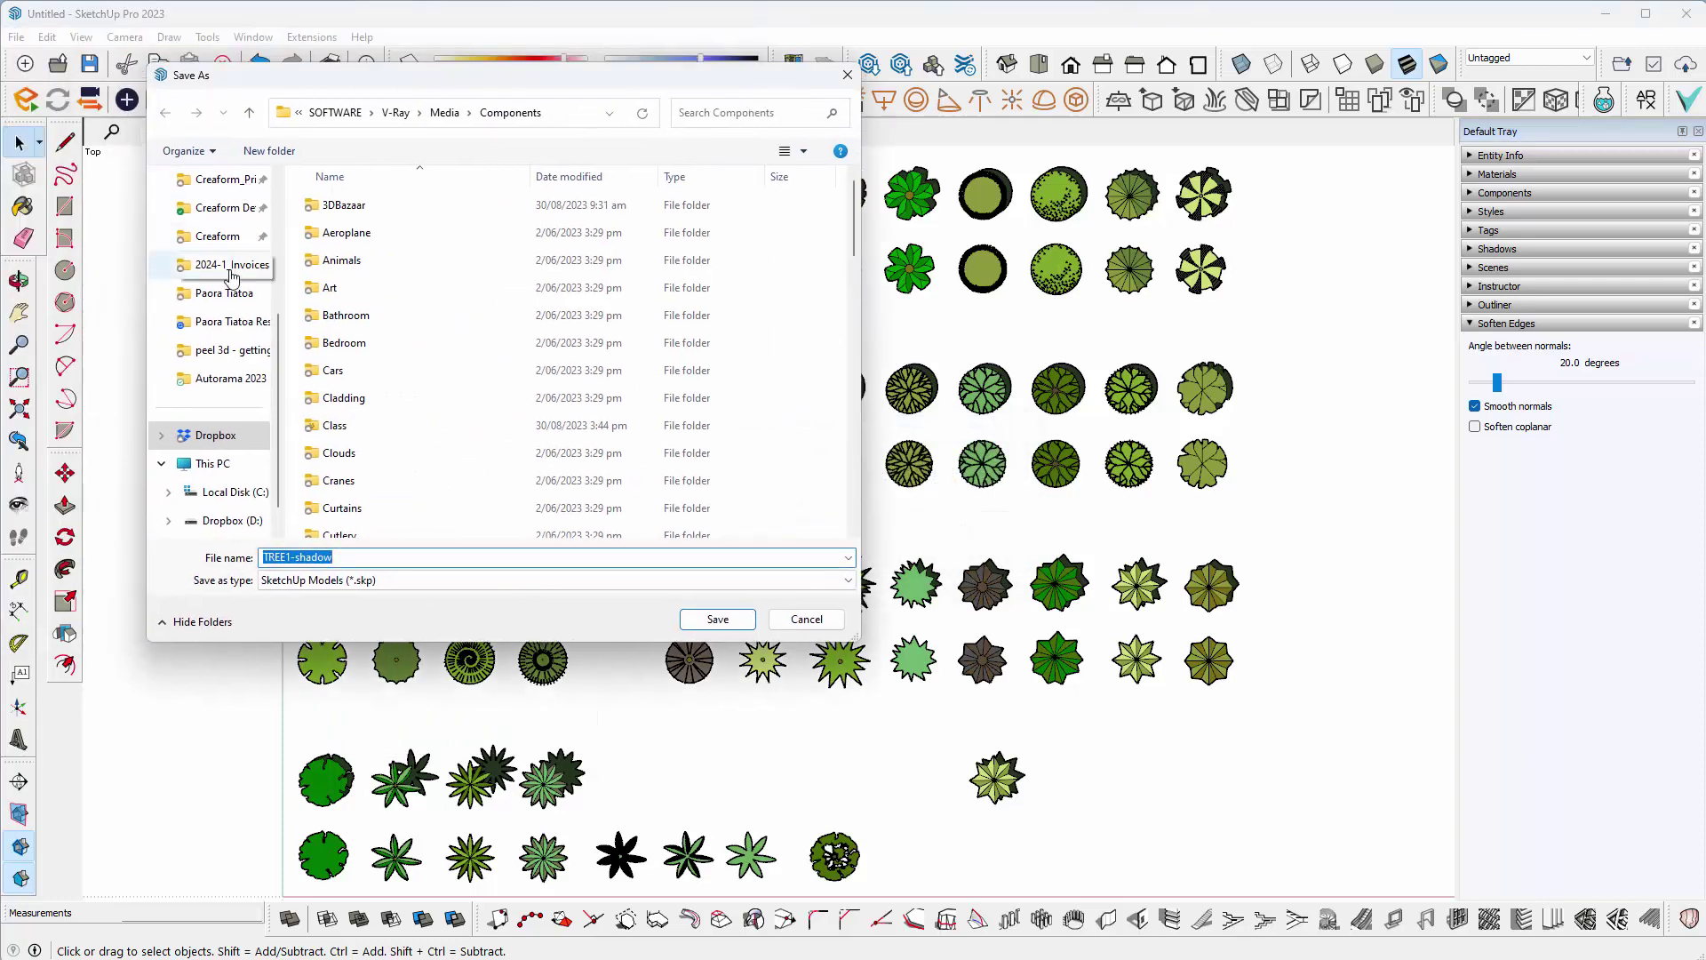
- Create a '2D Plant Symbols' folder on the Desktop and save the symbol there as TREE1-shadow
{"action": "left_click", "coordinate": [214, 236]}
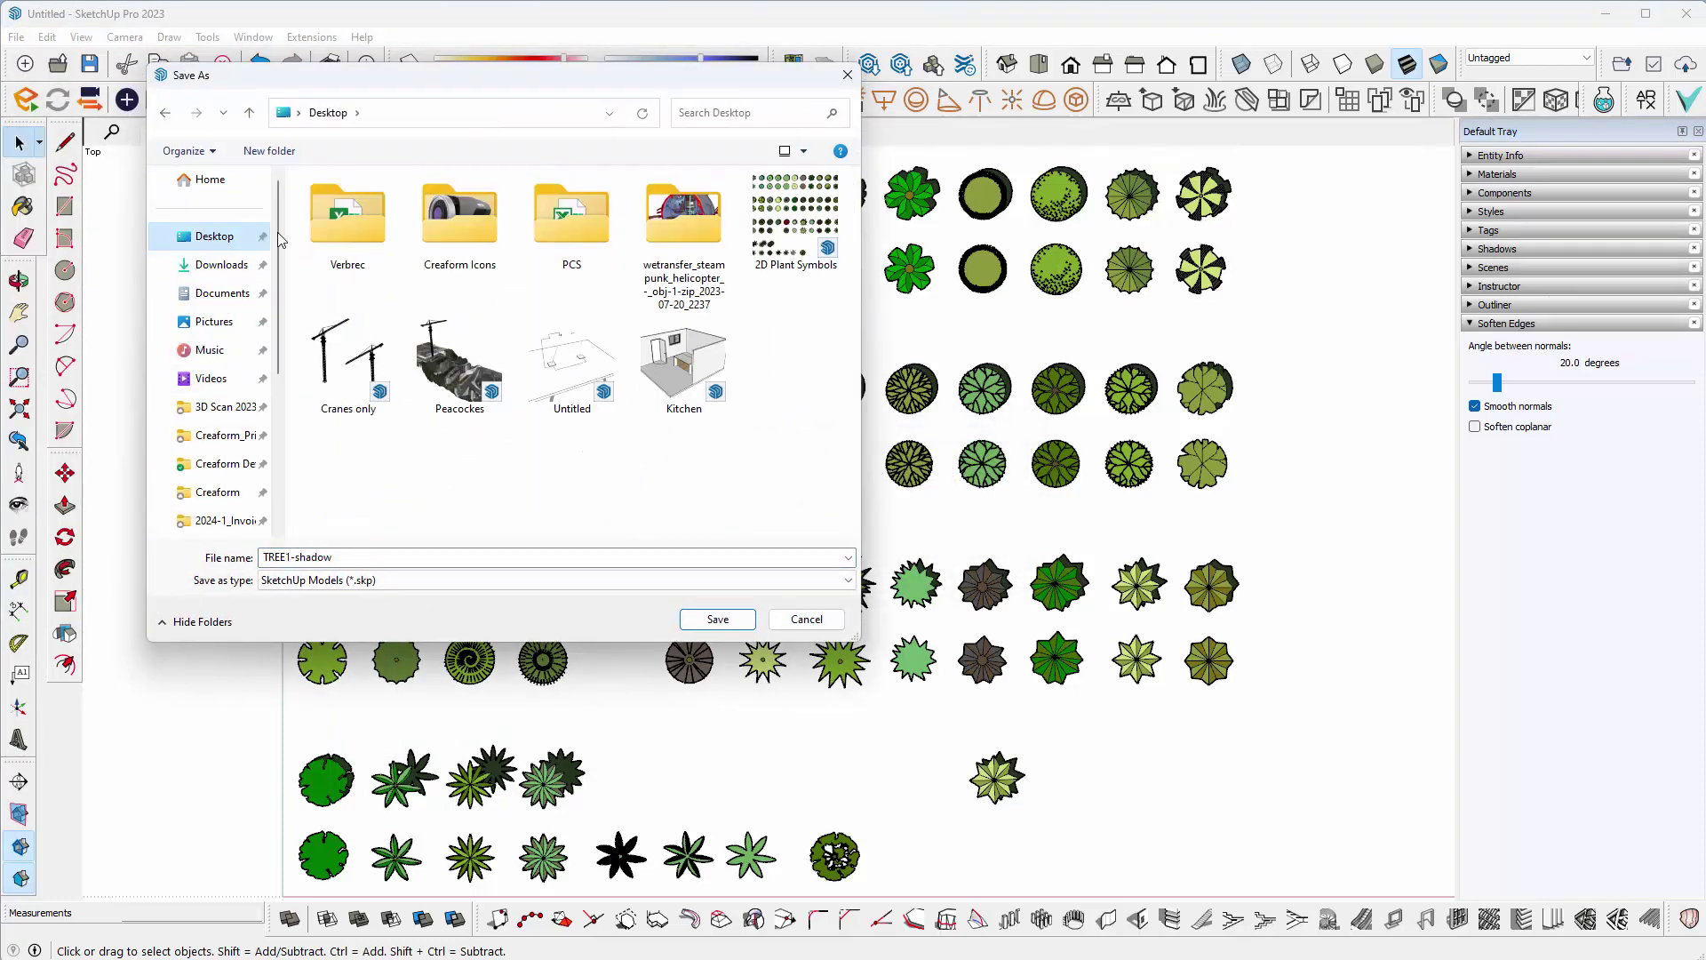
{"action": "left_click", "coordinate": [278, 152]}
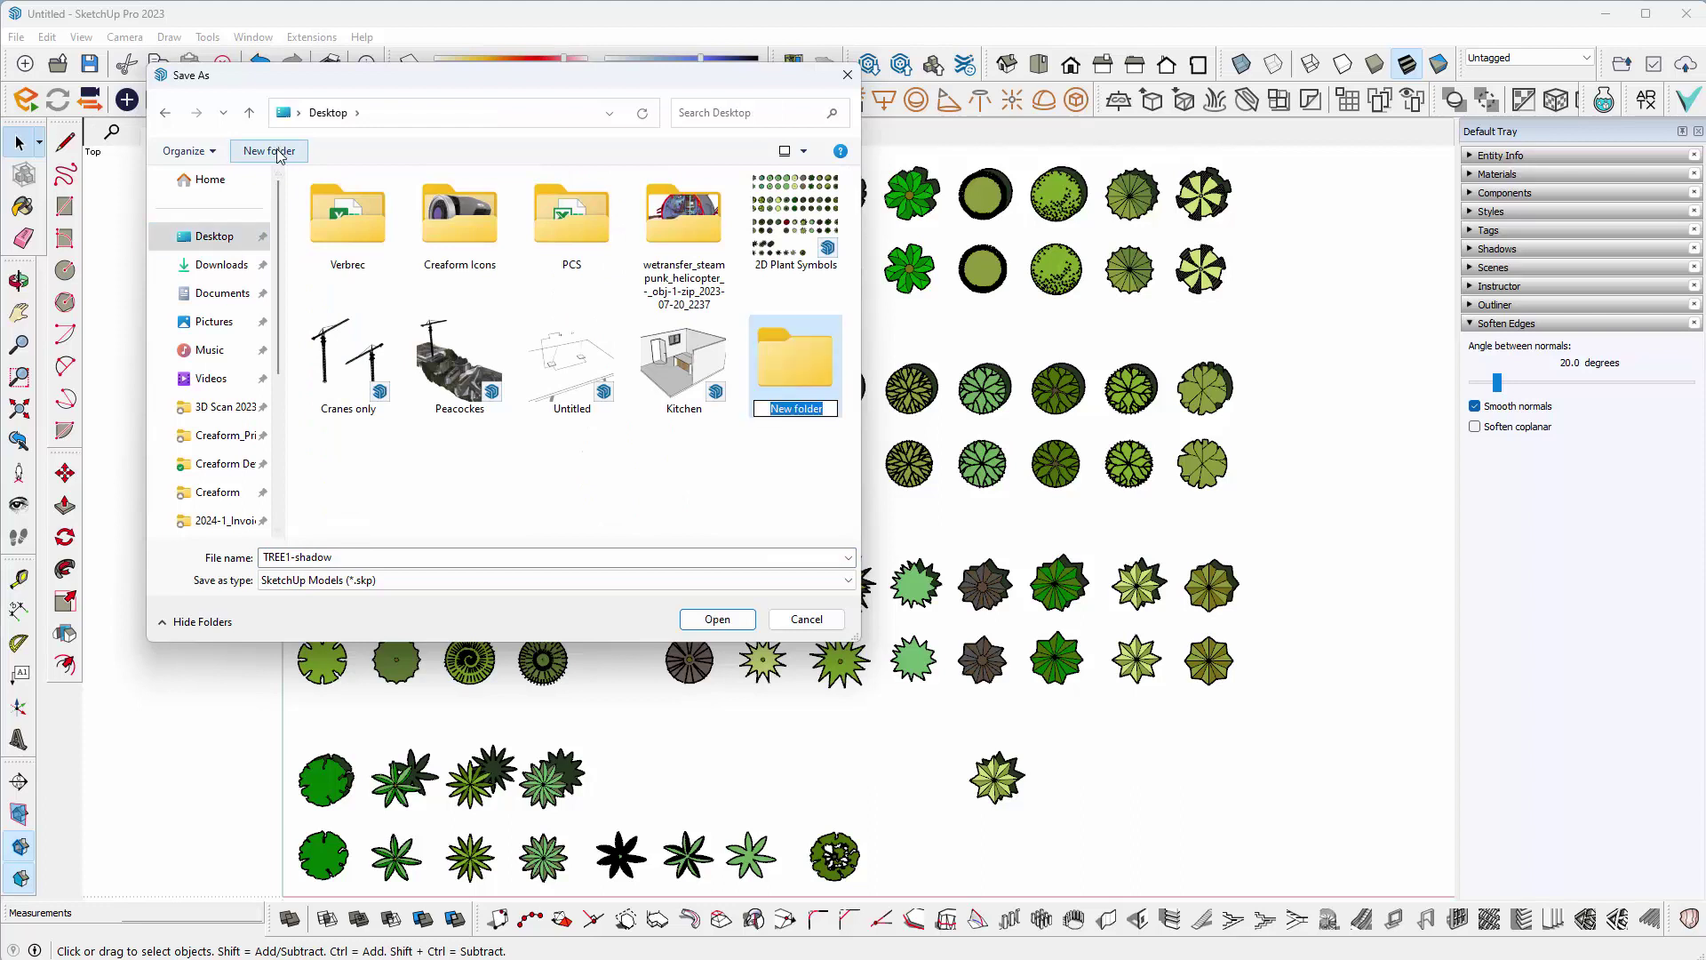
{"action": "type", "text": "2D Plant Symbols"}
{"action": "key", "text": "Return"}
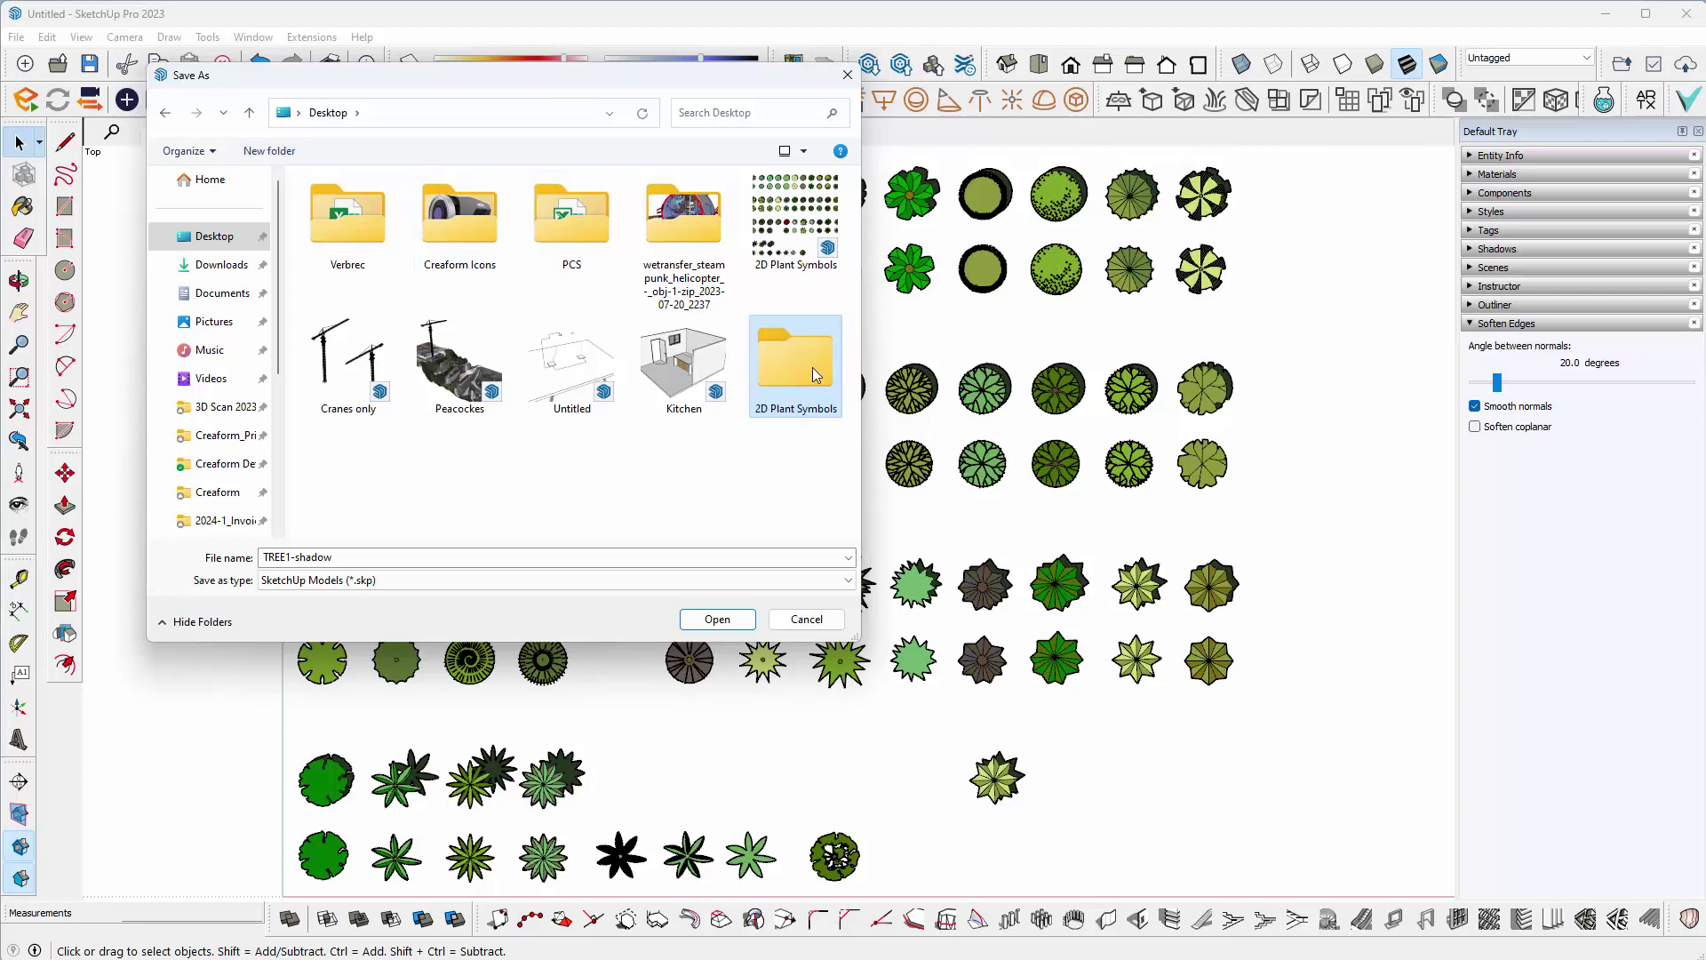
{"action": "double_click", "coordinate": [814, 369]}
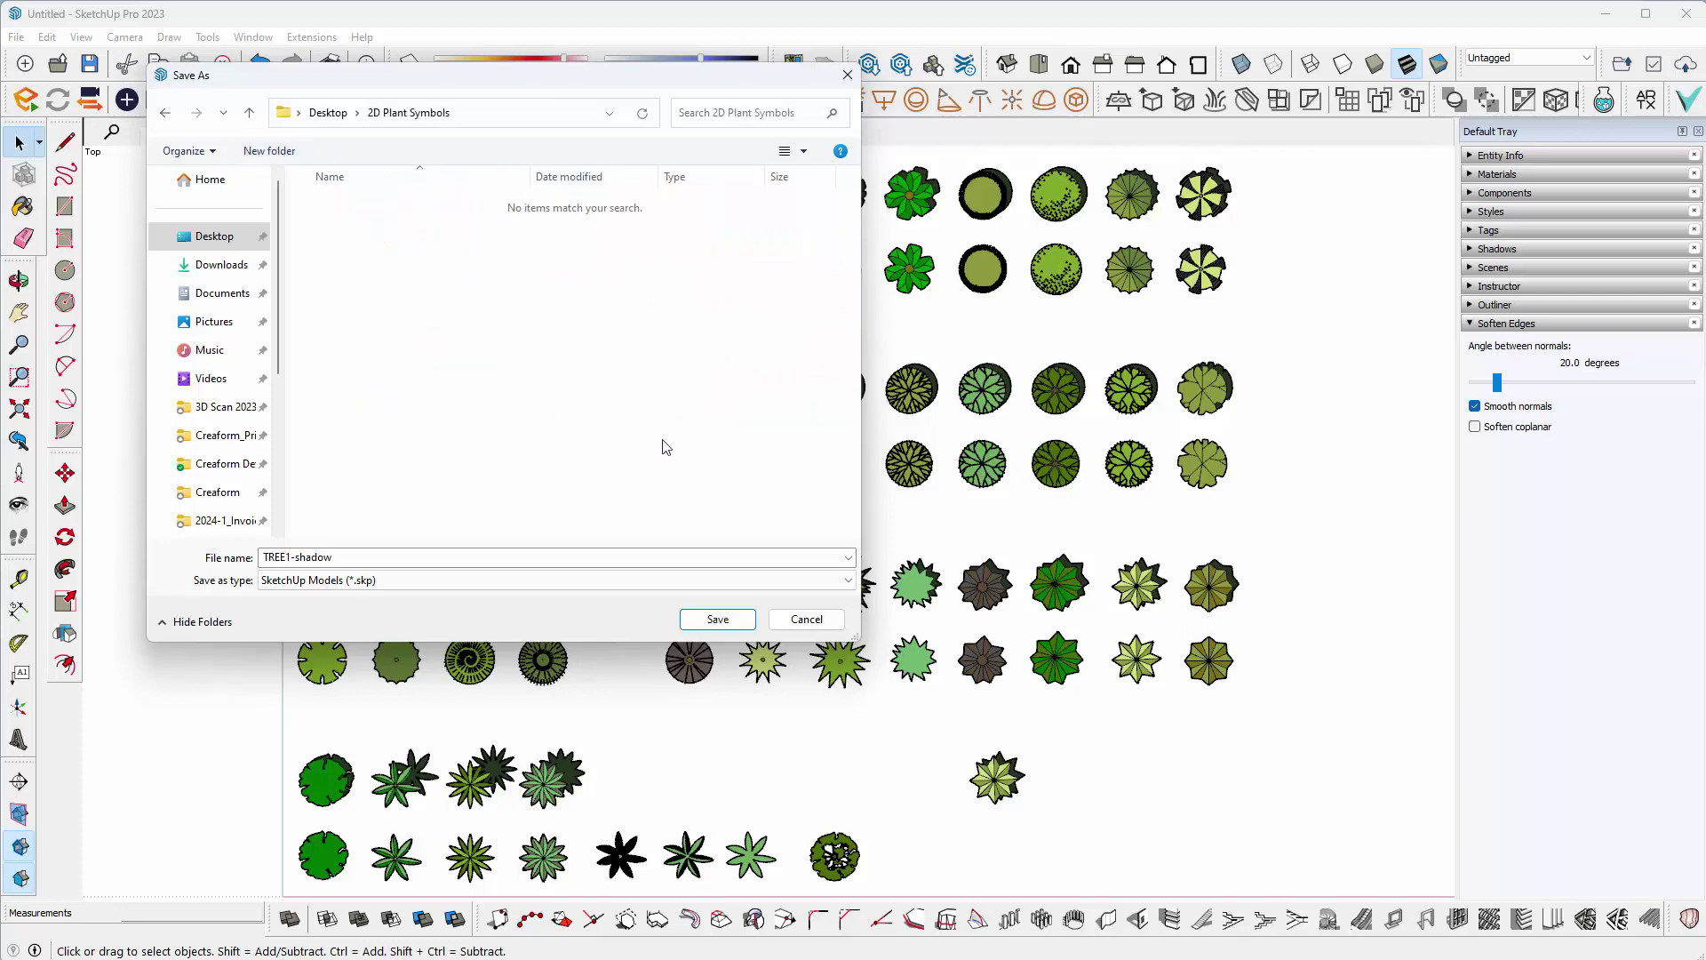
{"action": "left_click", "coordinate": [716, 620]}
- Save the second and third top-row symbols as TREE2-shadow and TREE3-shadow at current scale
{"action": "right_click", "coordinate": [400, 201]}
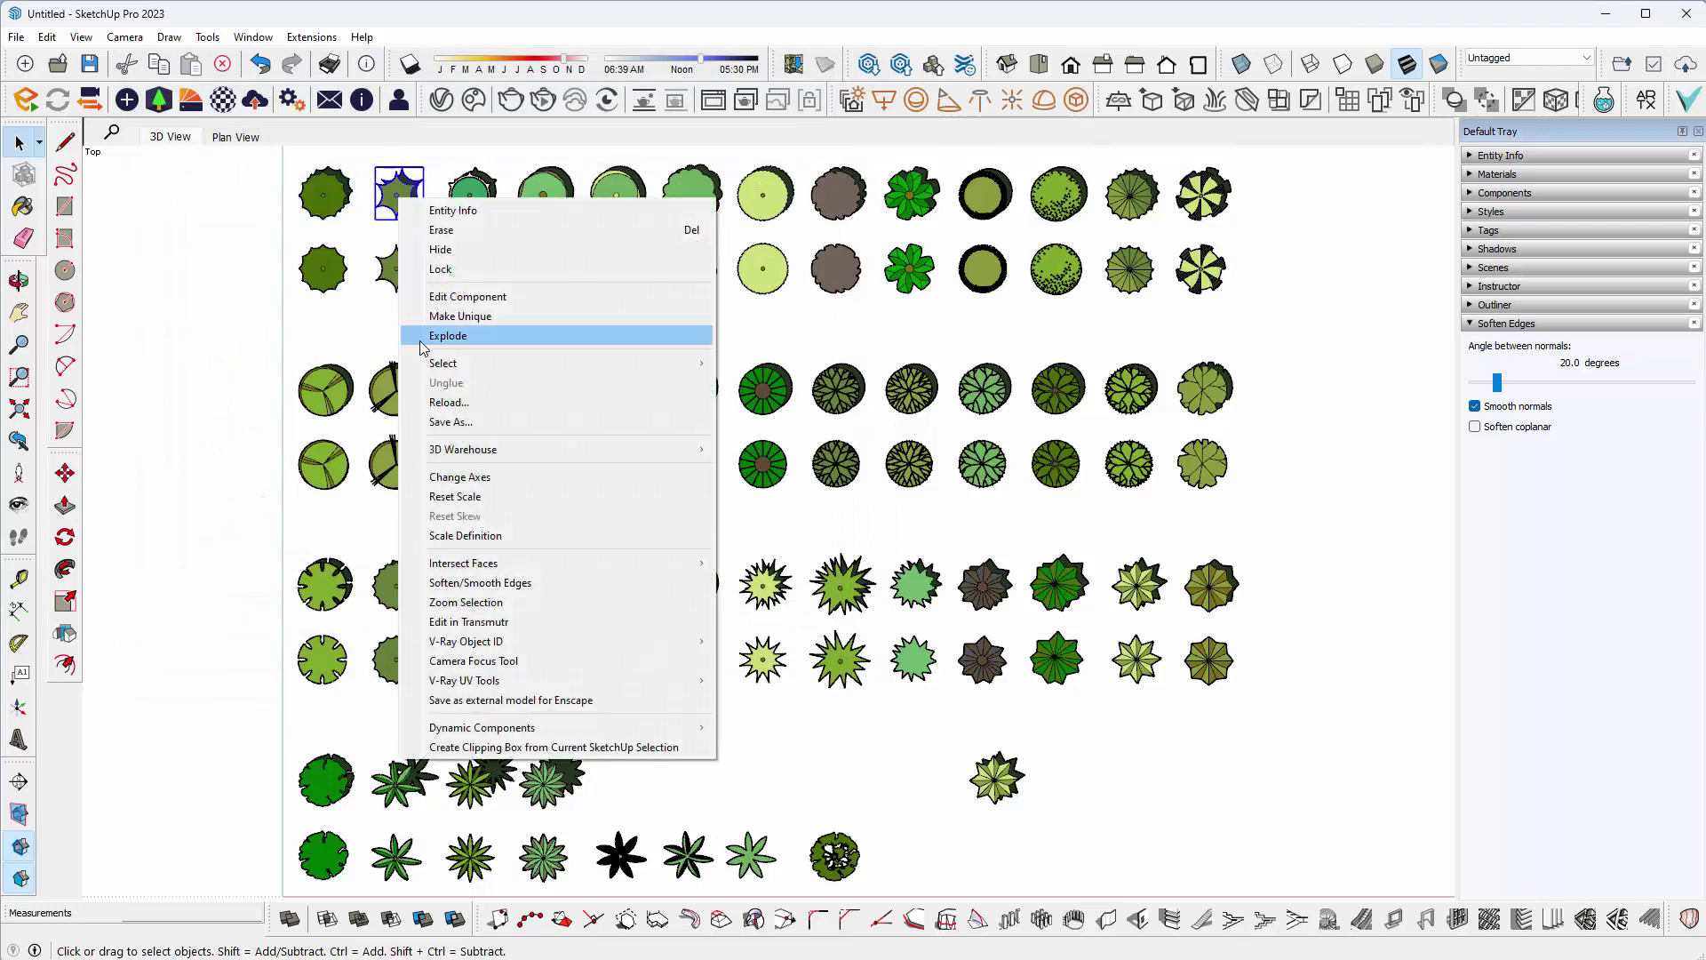
{"action": "left_click", "coordinate": [431, 421]}
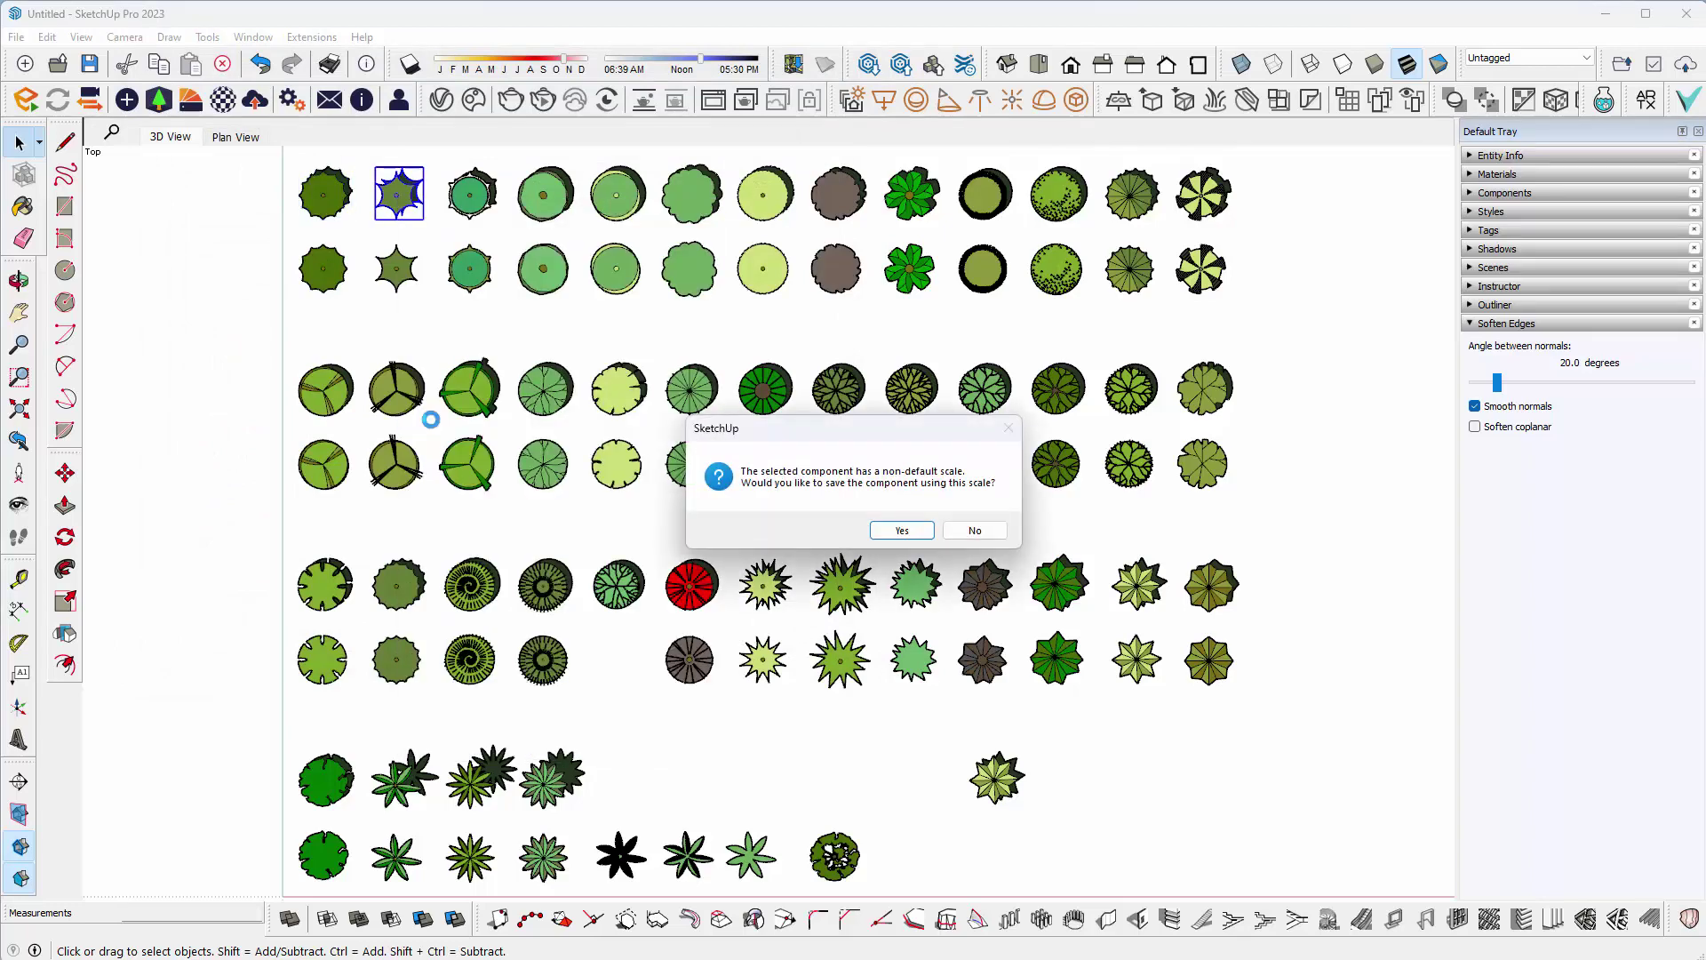
{"action": "key", "text": "Return"}
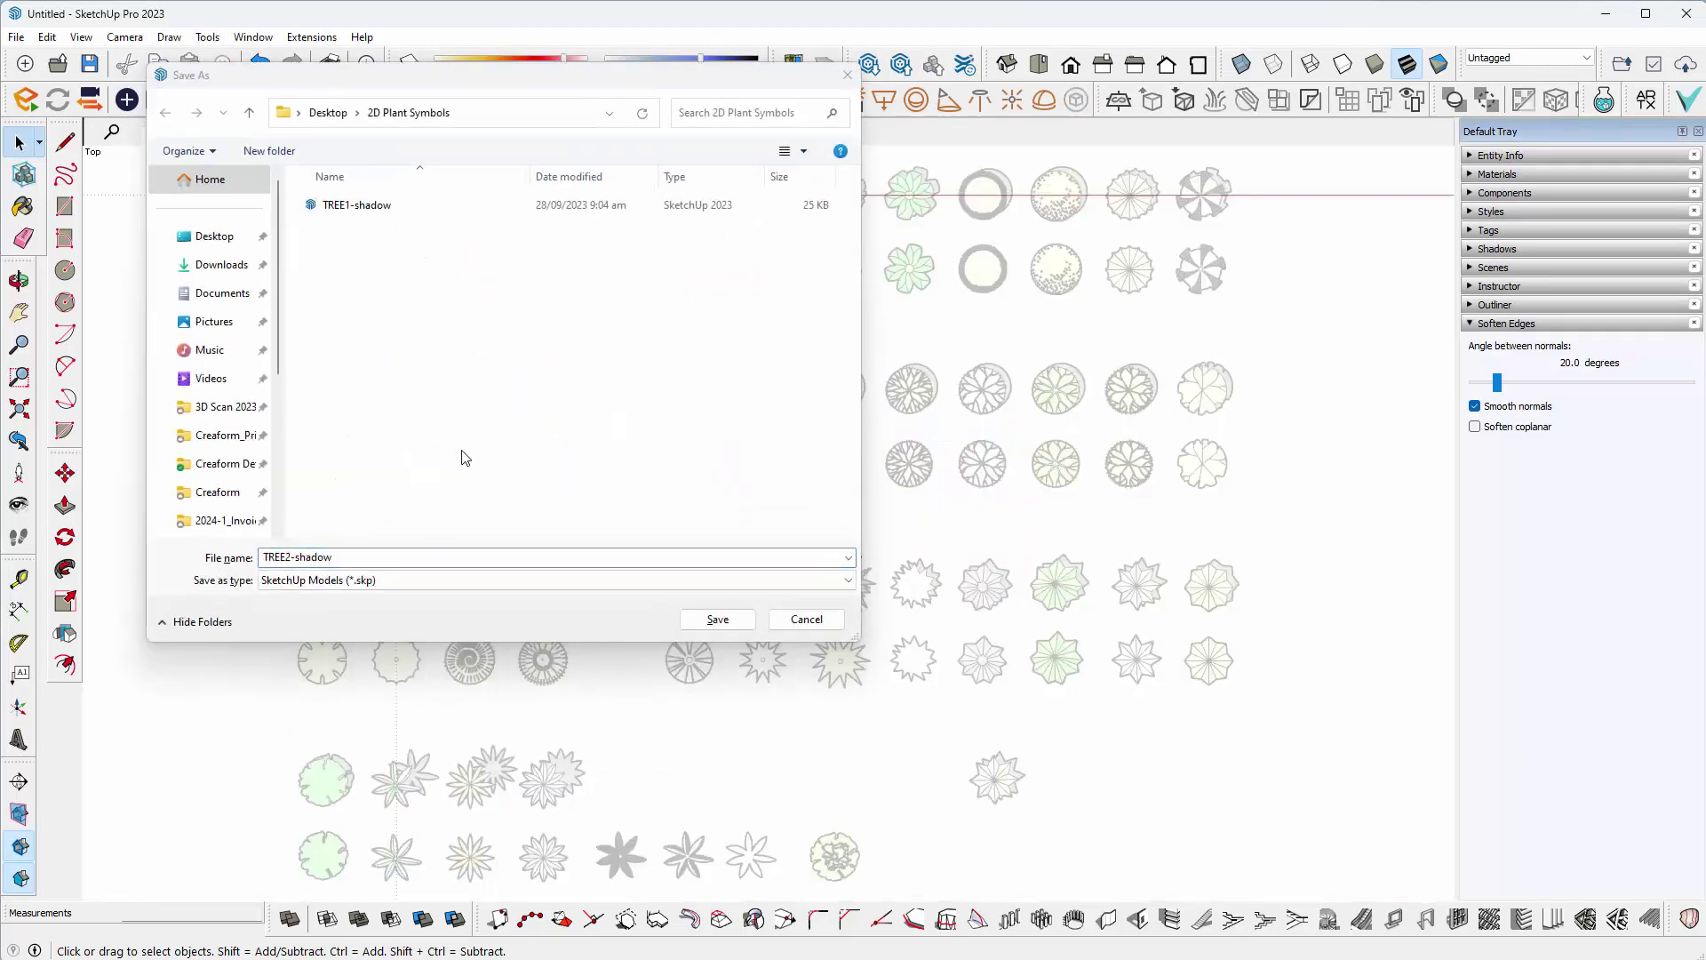
{"action": "left_click", "coordinate": [715, 619]}
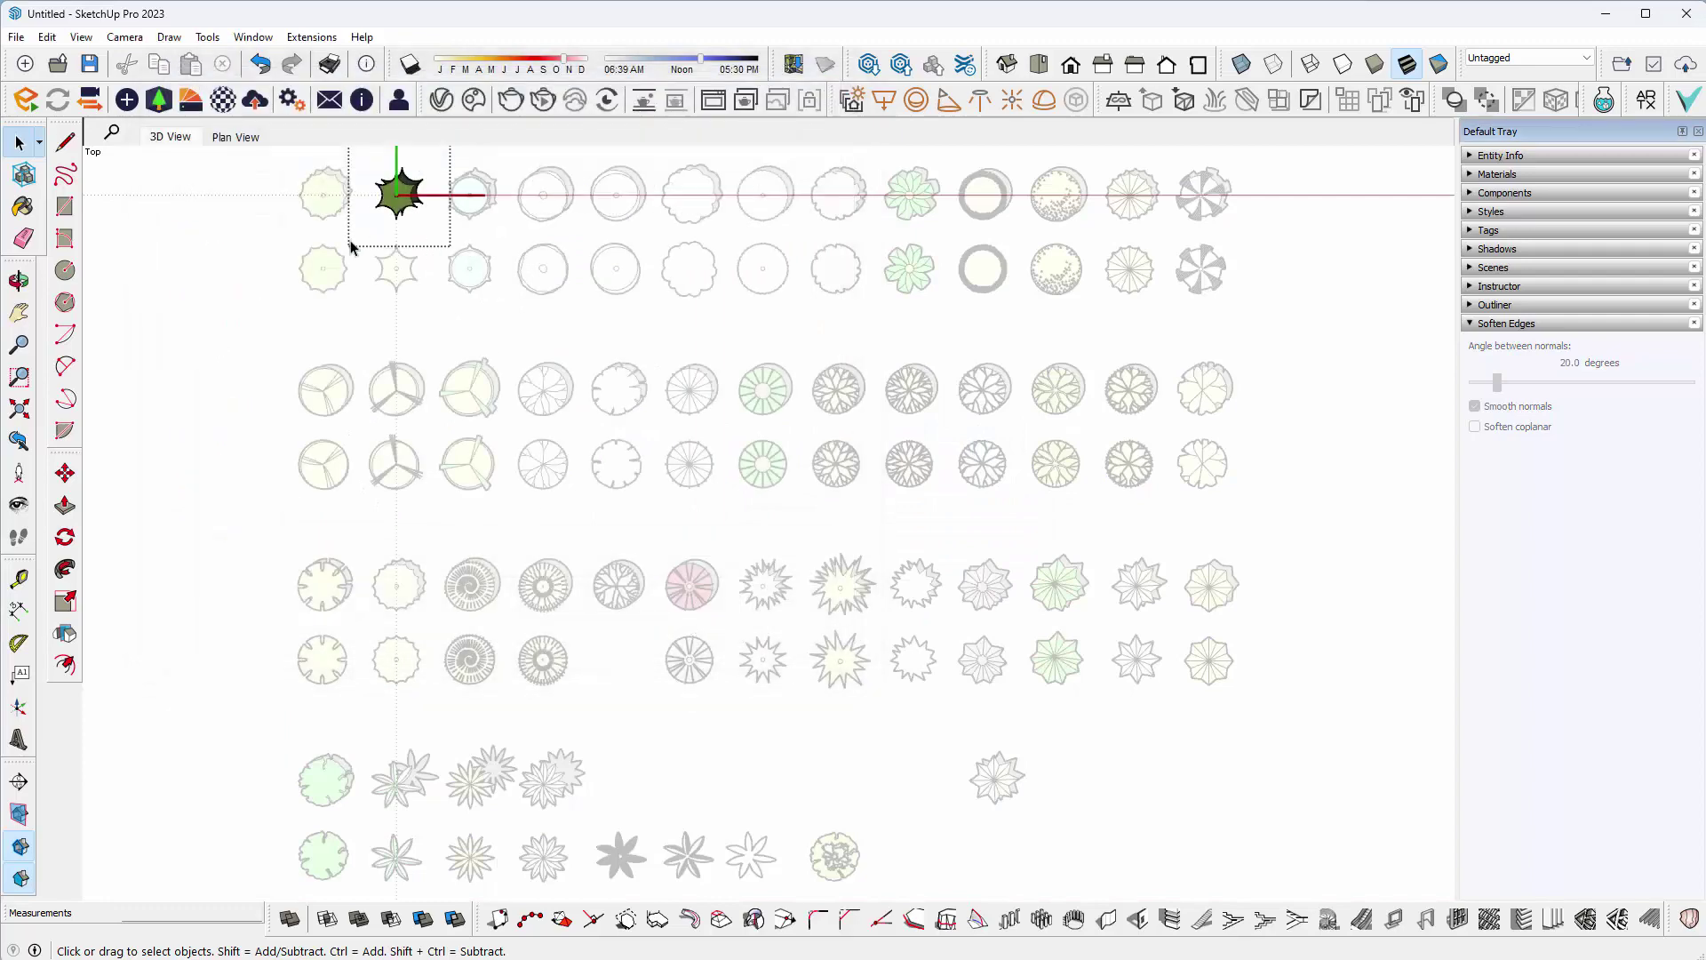
{"action": "right_click", "coordinate": [453, 207]}
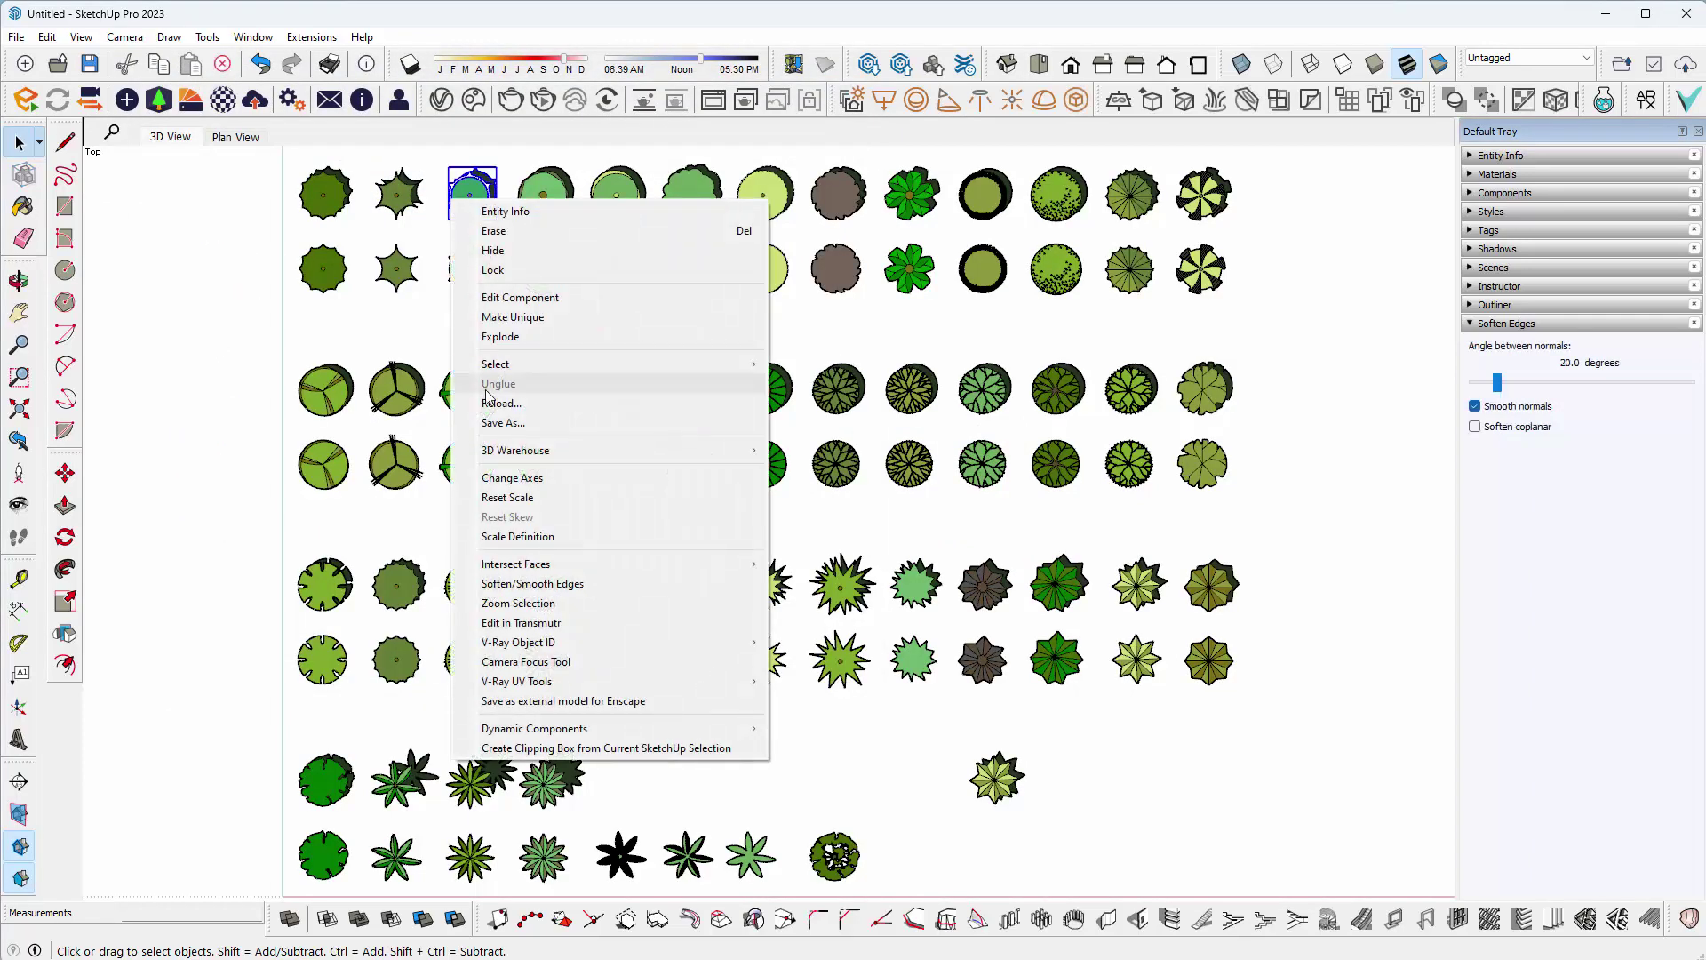
{"action": "left_click", "coordinate": [494, 424]}
{"action": "left_click", "coordinate": [901, 530]}
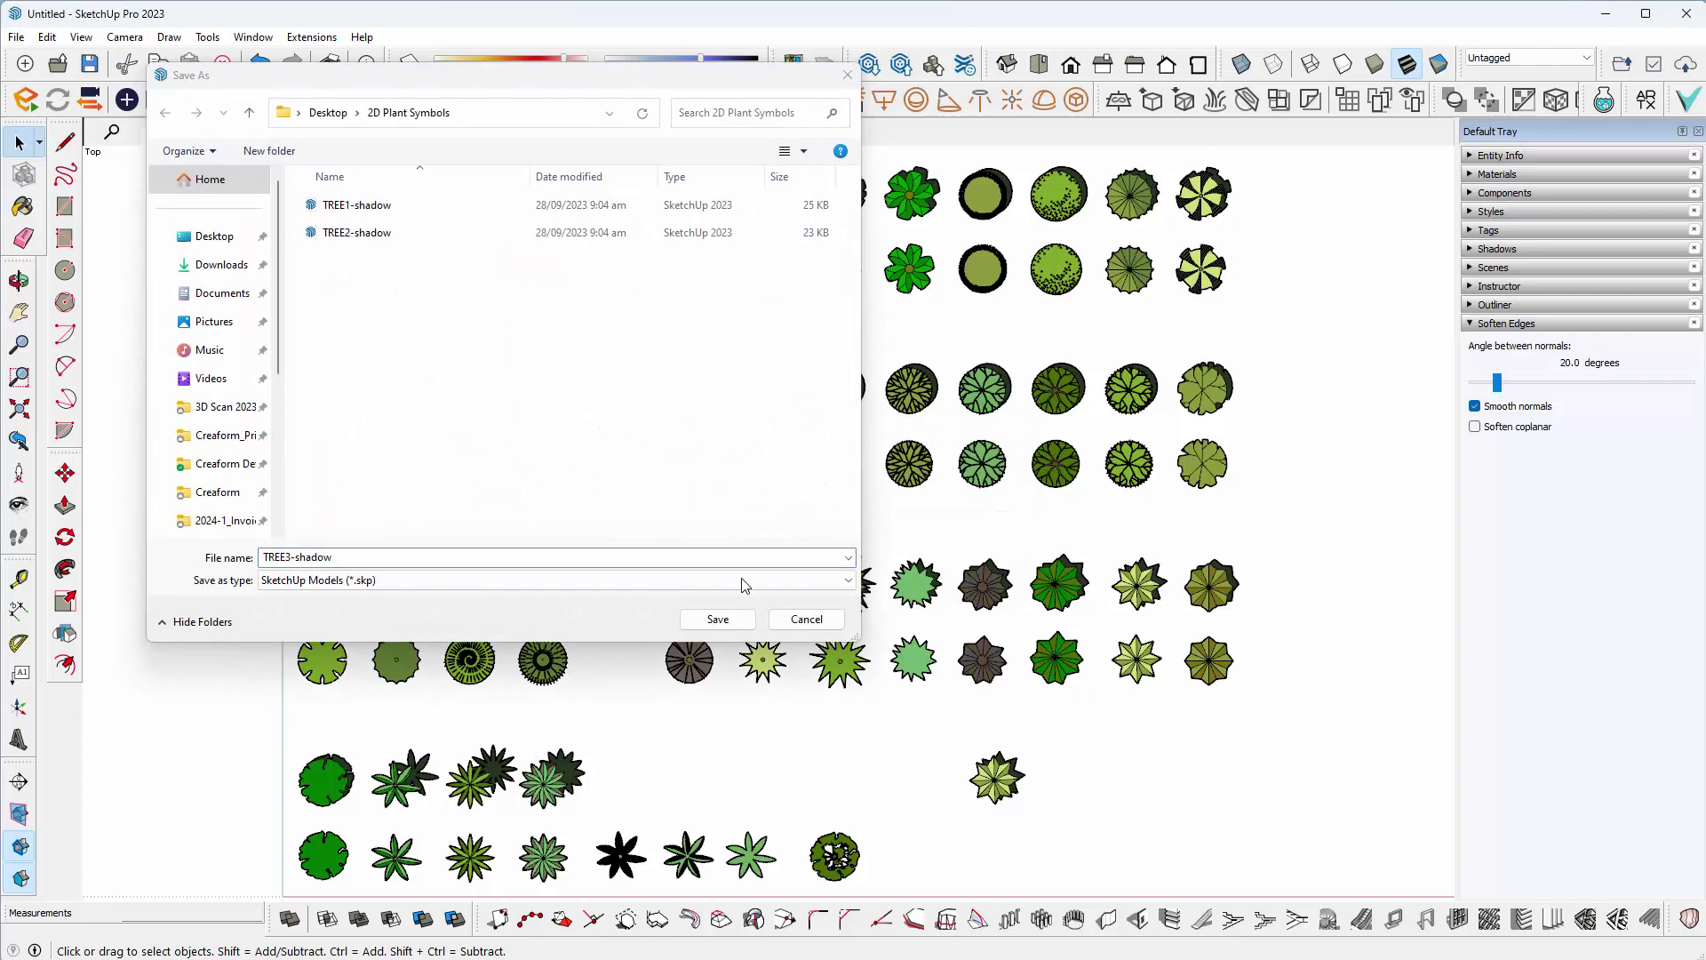
{"action": "left_click", "coordinate": [714, 618]}
- Save the fourth symbol as TREE4-shadow and the fifth as its numbered -shadow file
{"action": "right_click", "coordinate": [557, 212]}
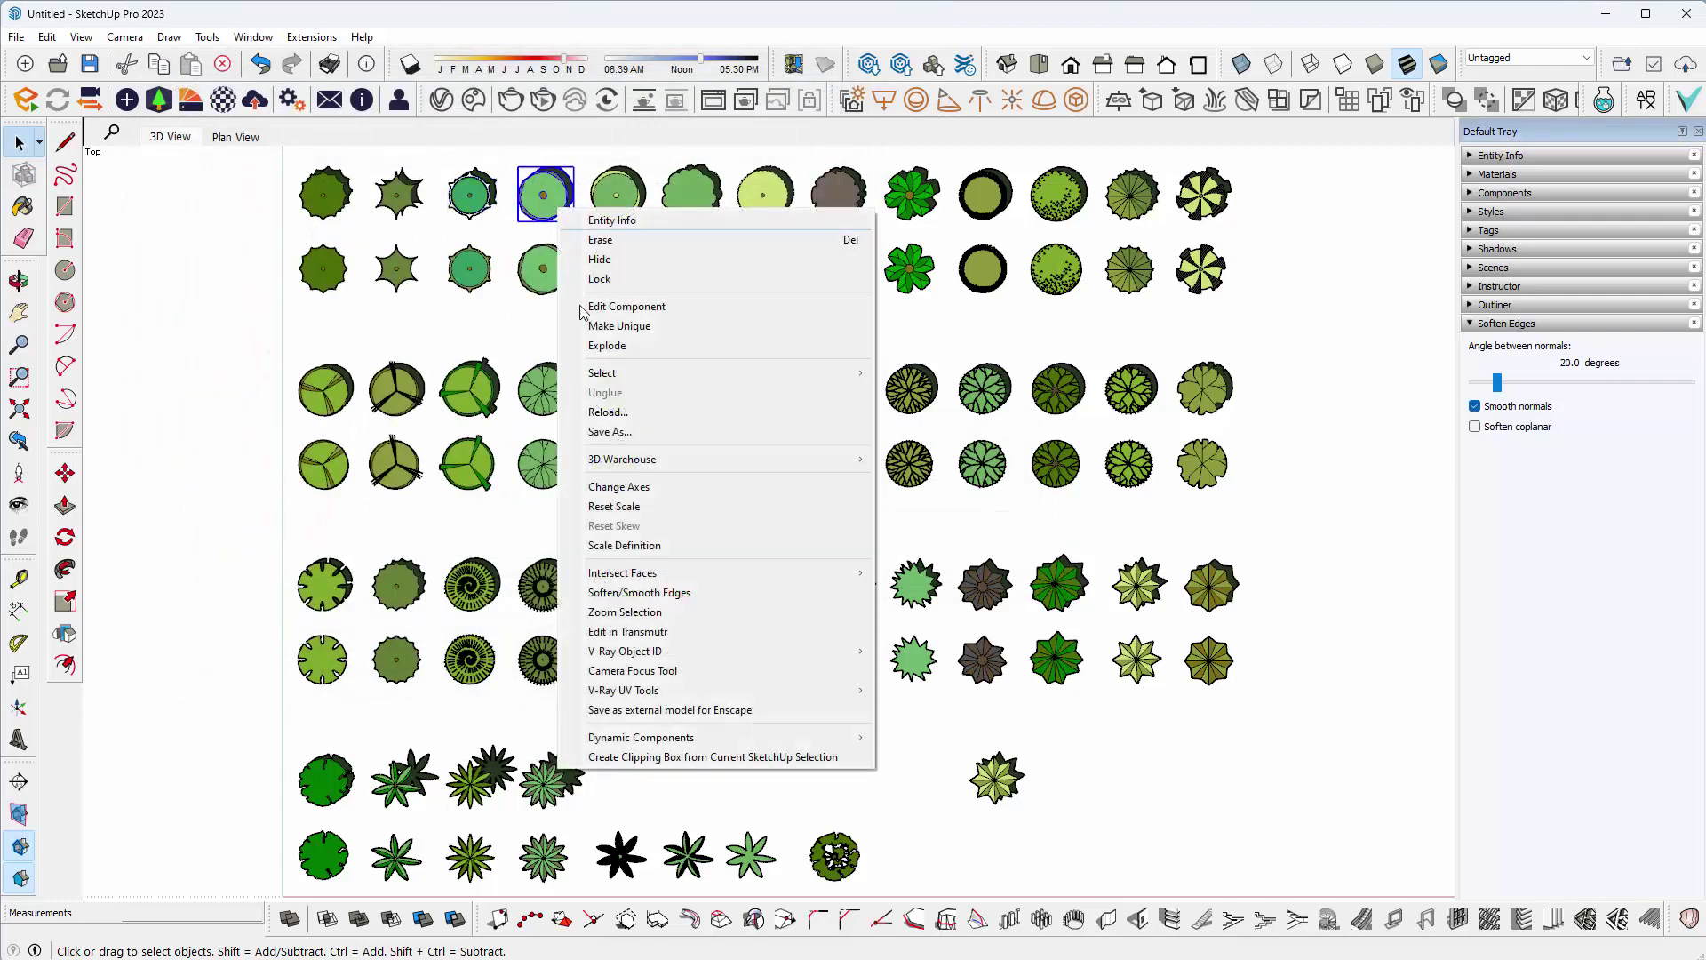
{"action": "left_click", "coordinate": [607, 432]}
{"action": "left_click", "coordinate": [924, 532]}
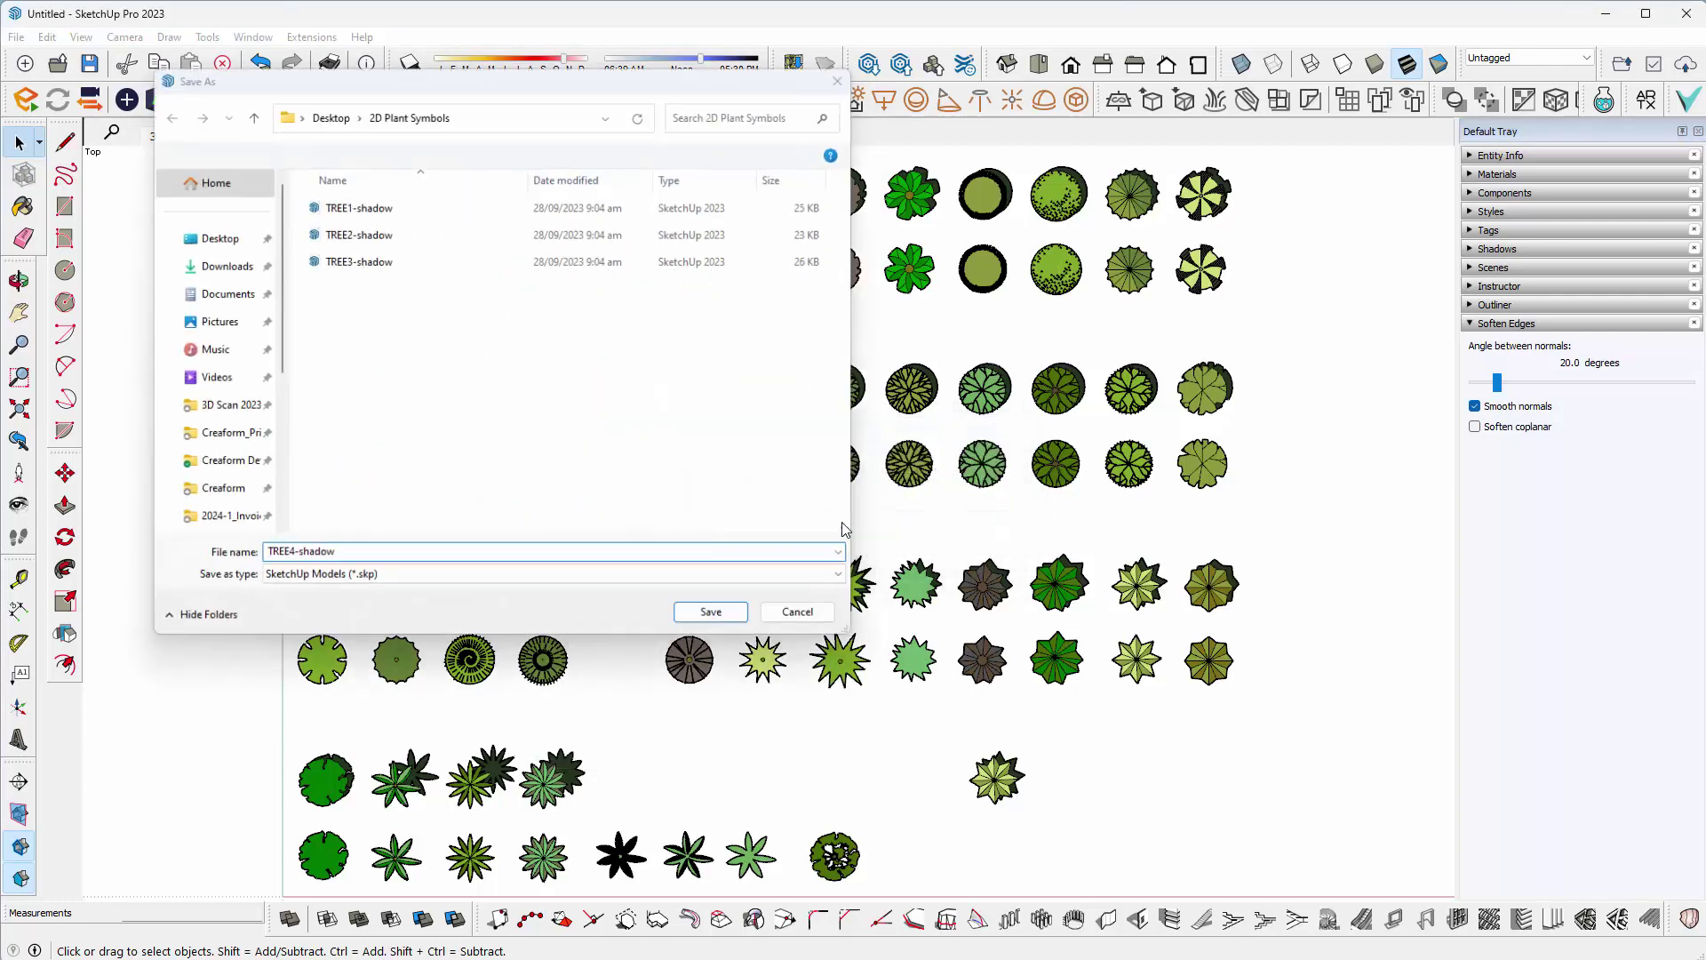
{"action": "left_click", "coordinate": [711, 612]}
{"action": "right_click", "coordinate": [626, 188]}
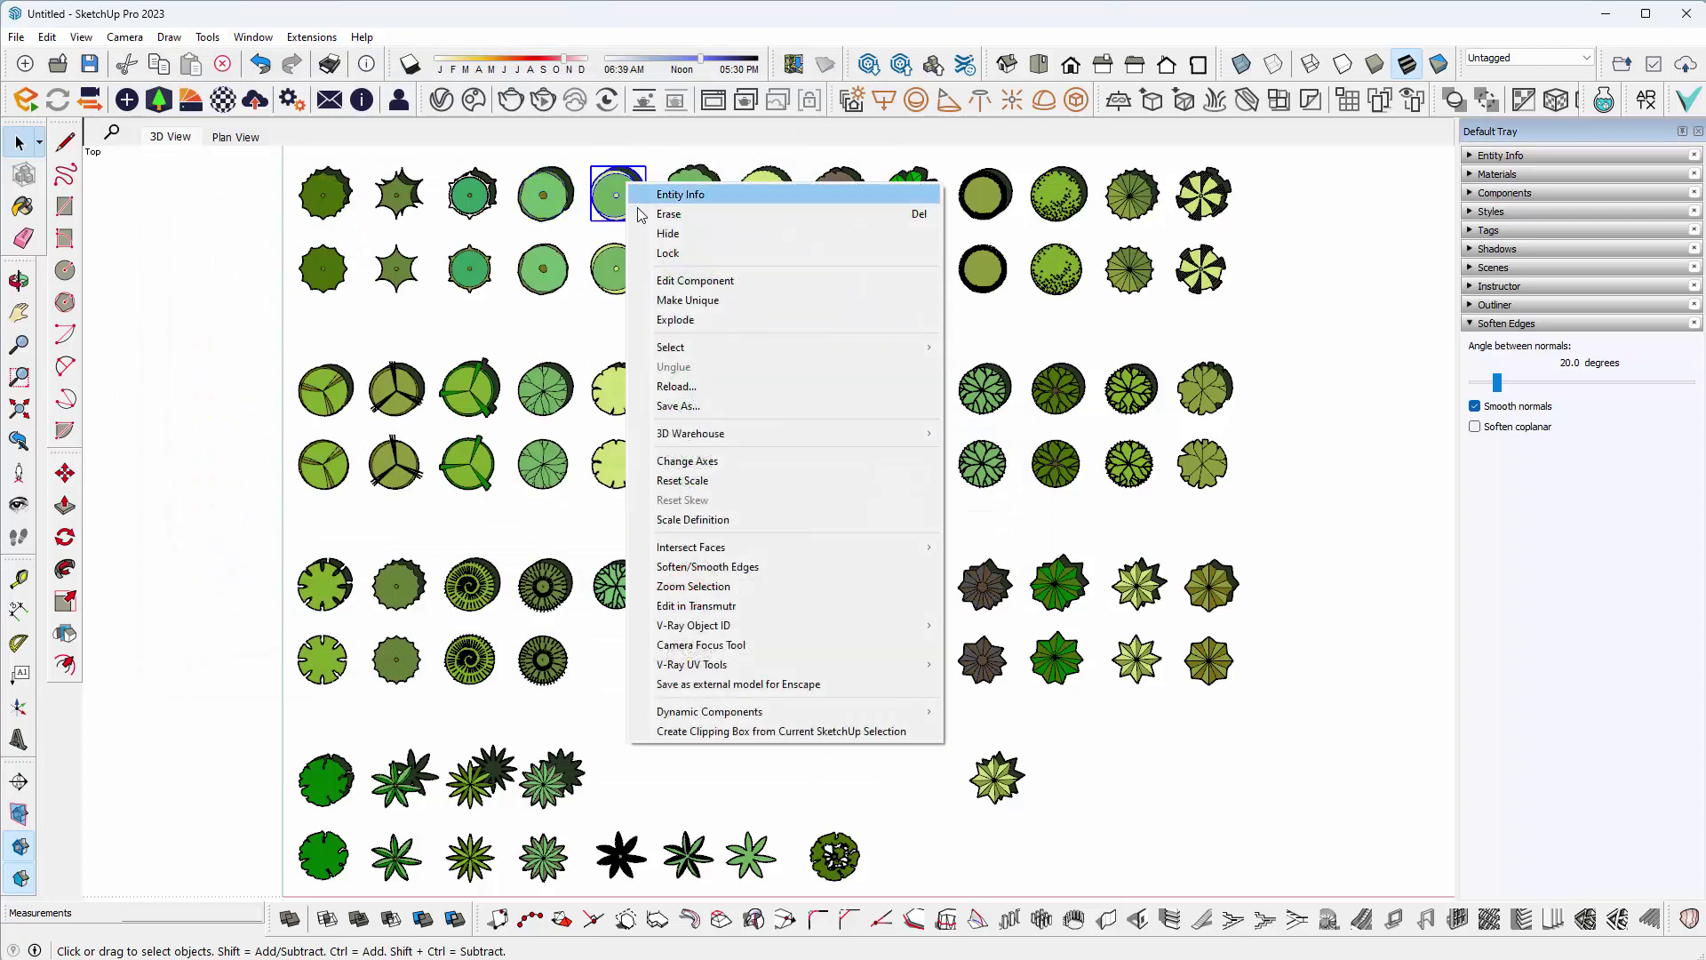
{"action": "left_click", "coordinate": [679, 405]}
{"action": "left_click", "coordinate": [900, 532]}
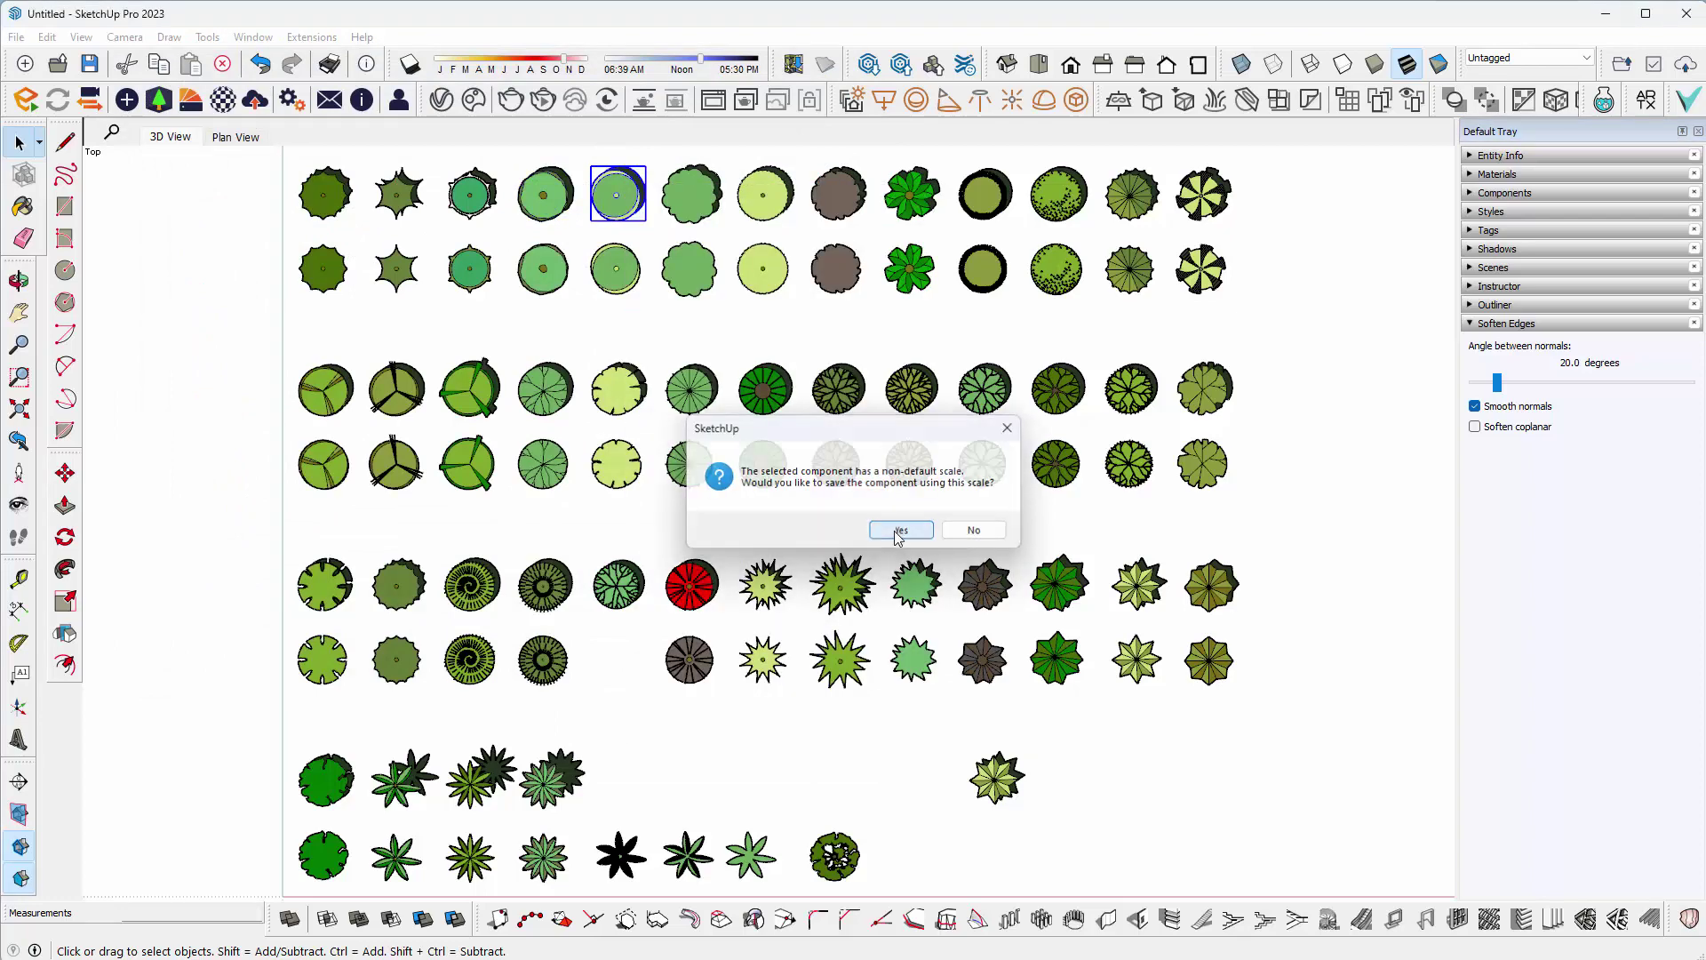
{"action": "left_click", "coordinate": [721, 619]}
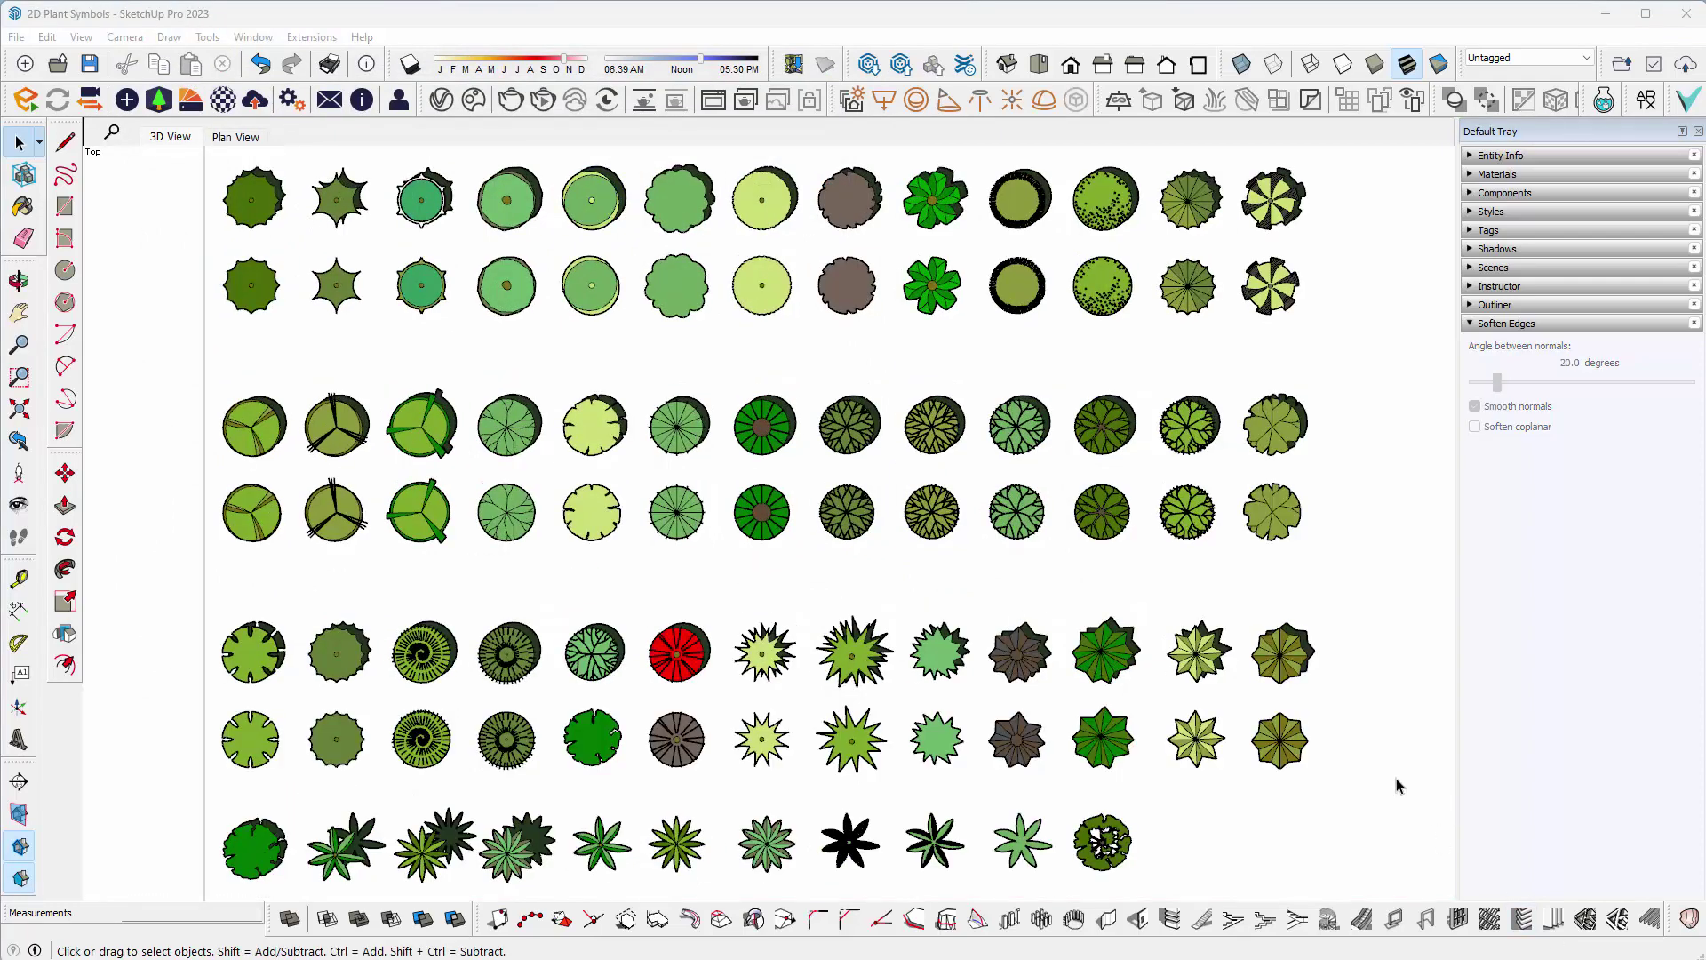
- Select the six top-row symbols, clear the selection, and switch over to LayOut
{"action": "left_click", "coordinate": [248, 212]}
{"action": "left_click", "coordinate": [329, 207]}
{"action": "left_click", "coordinate": [425, 208]}
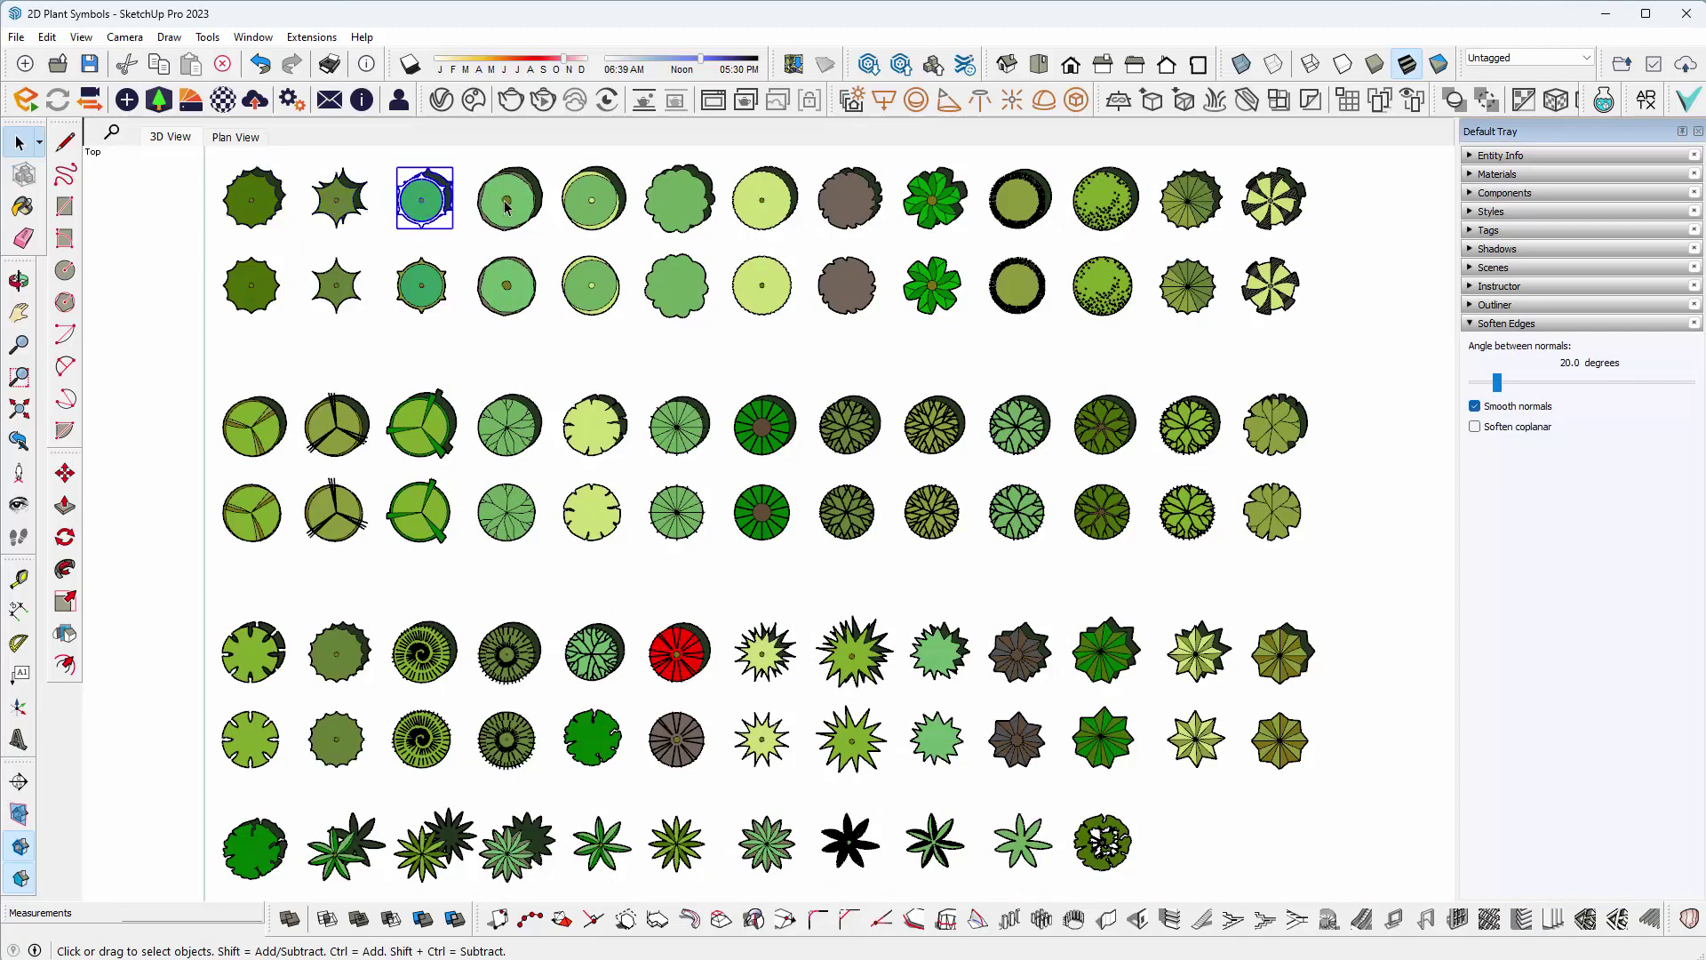
{"action": "left_click", "coordinate": [506, 206]}
{"action": "left_click", "coordinate": [610, 210]}
{"action": "left_click", "coordinate": [682, 208]}
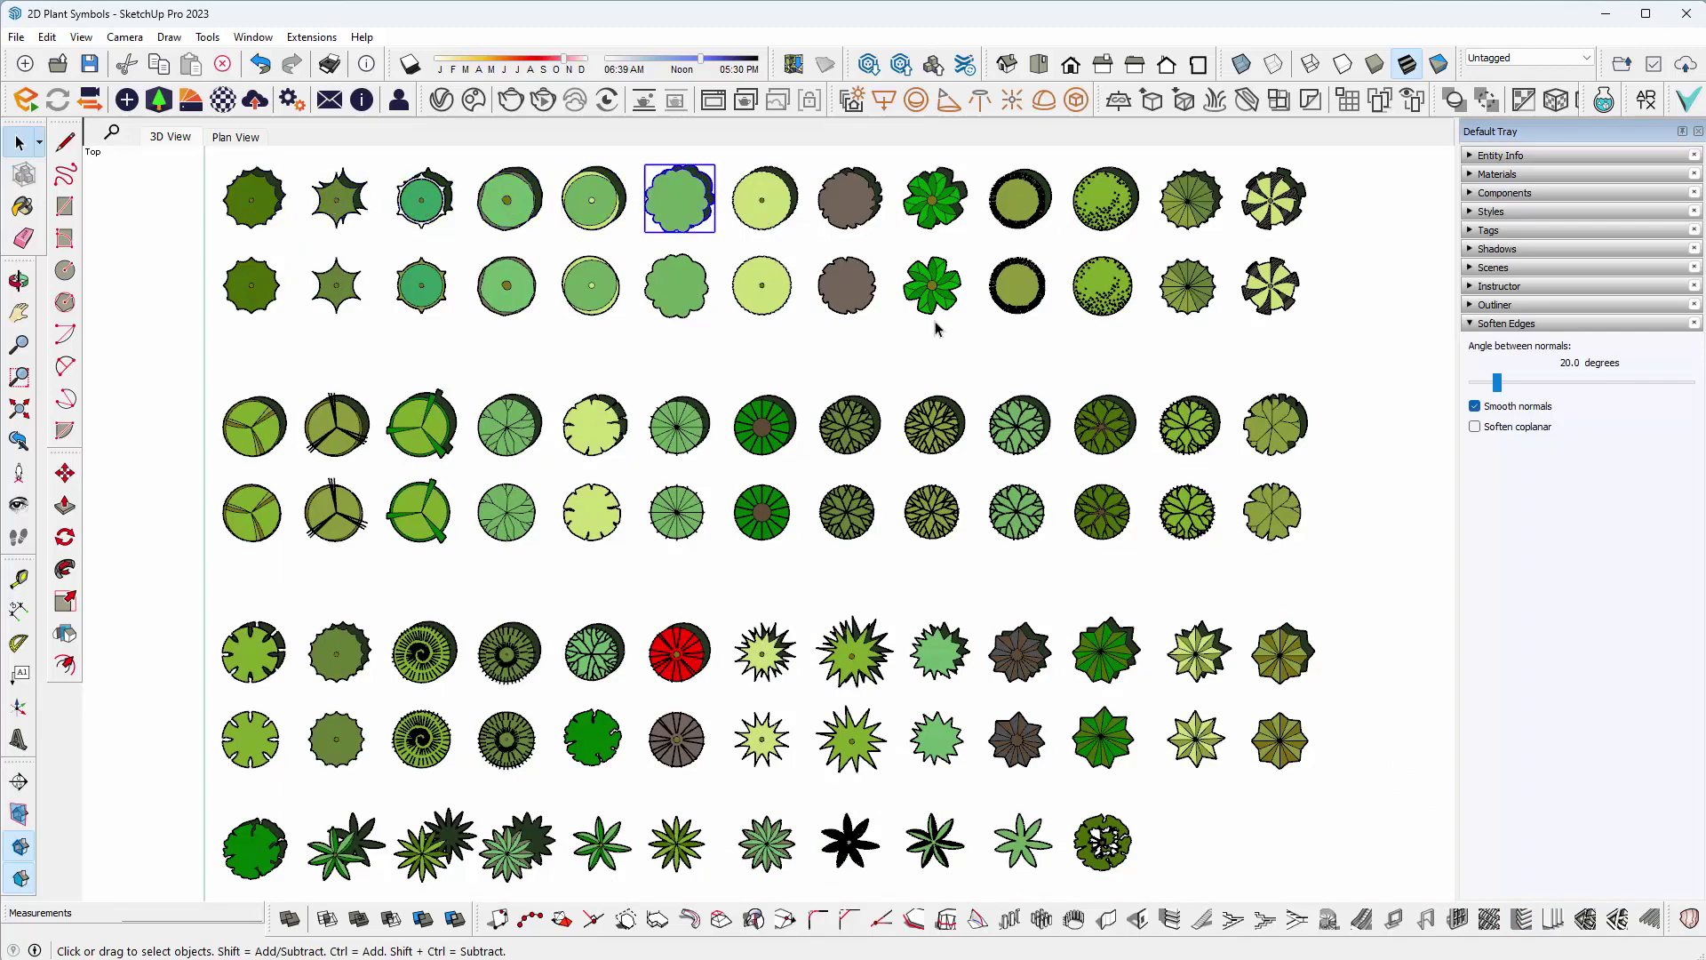
{"action": "left_click", "coordinate": [1174, 346]}
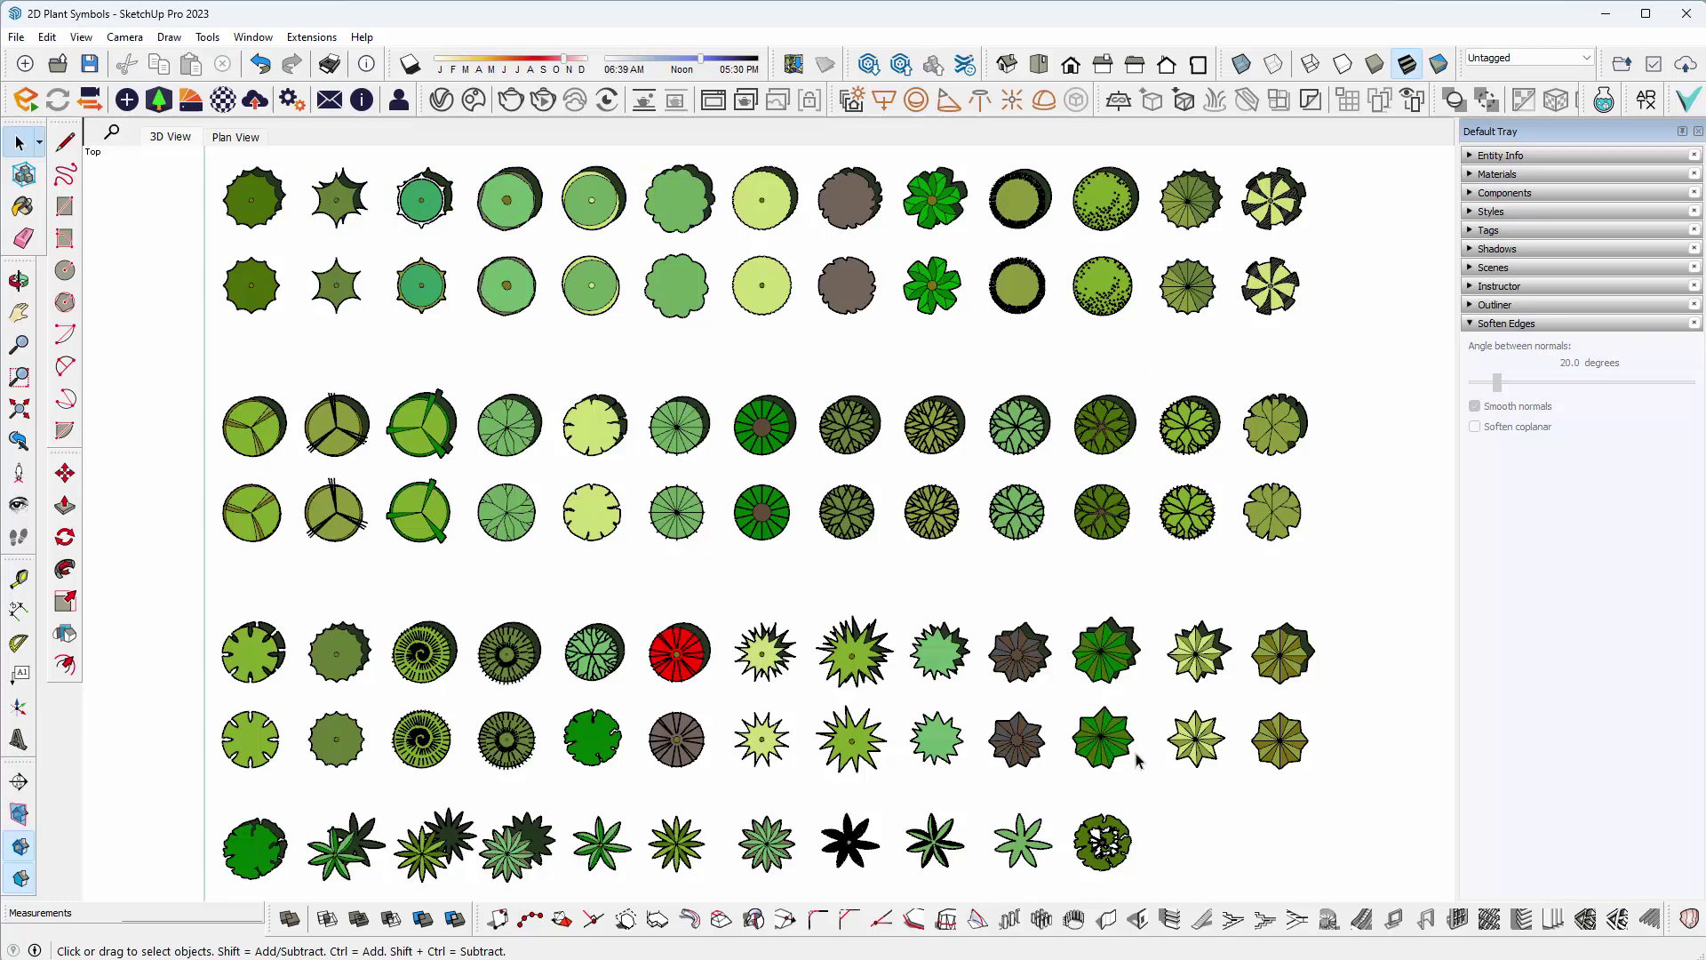
{"action": "key", "text": "alt+Tab"}
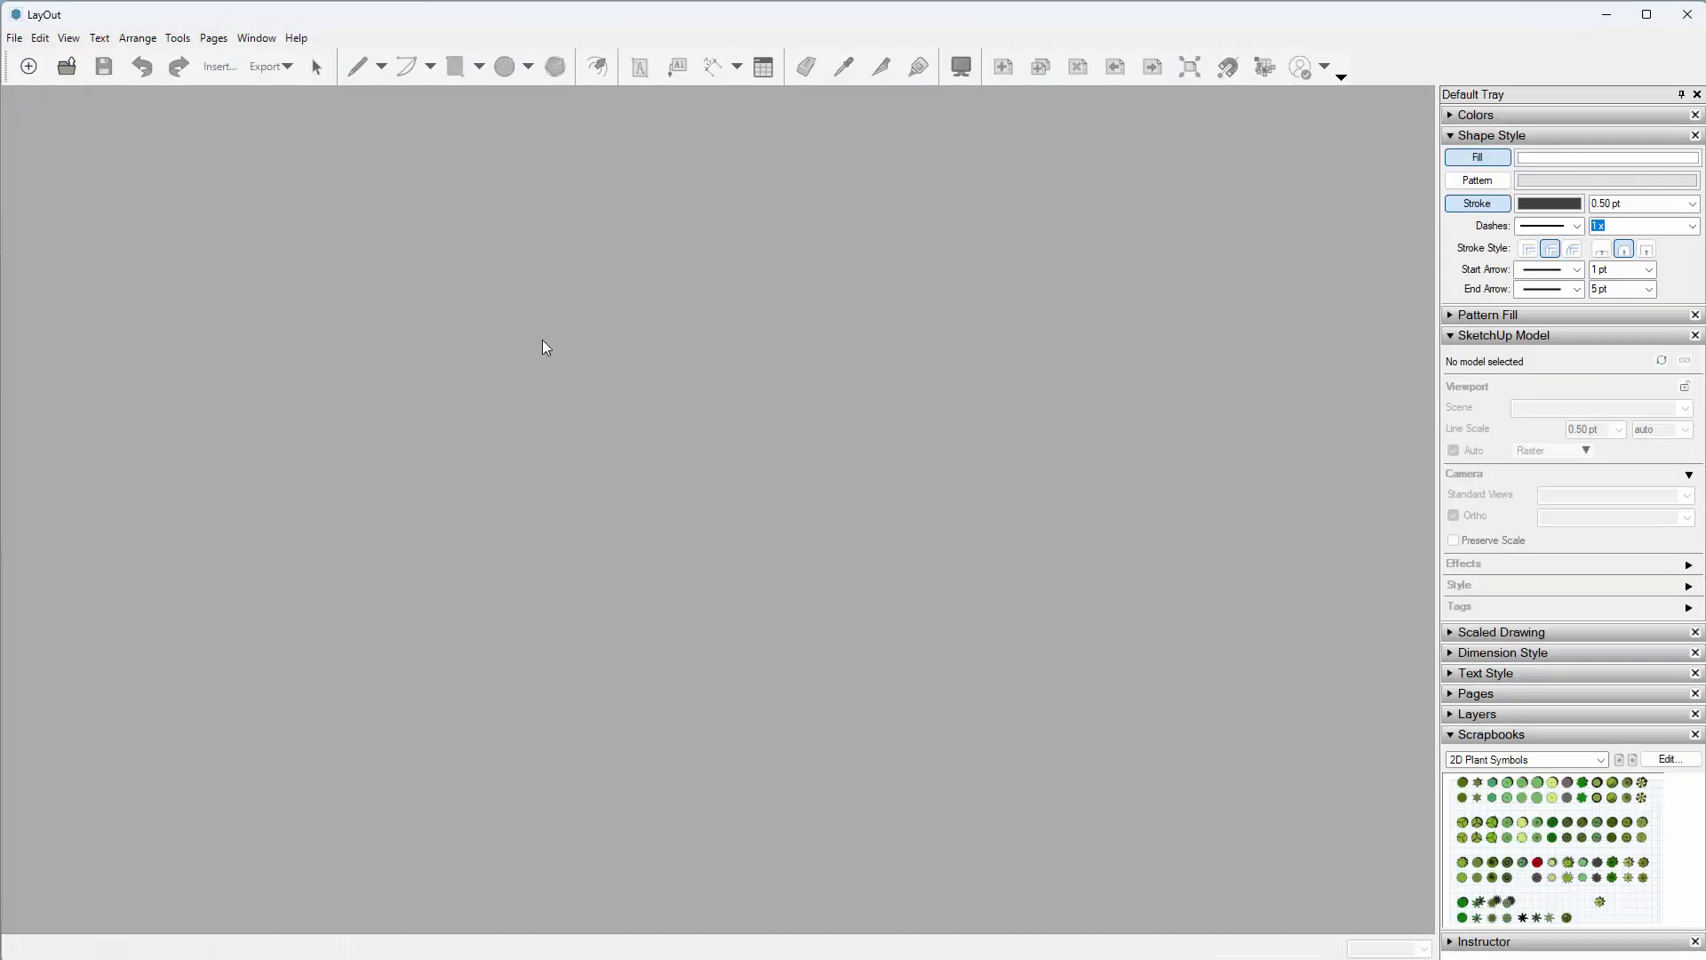
- Create a new untitled LayOut document from a landscape Graph Paper template
{"action": "left_click", "coordinate": [29, 73]}
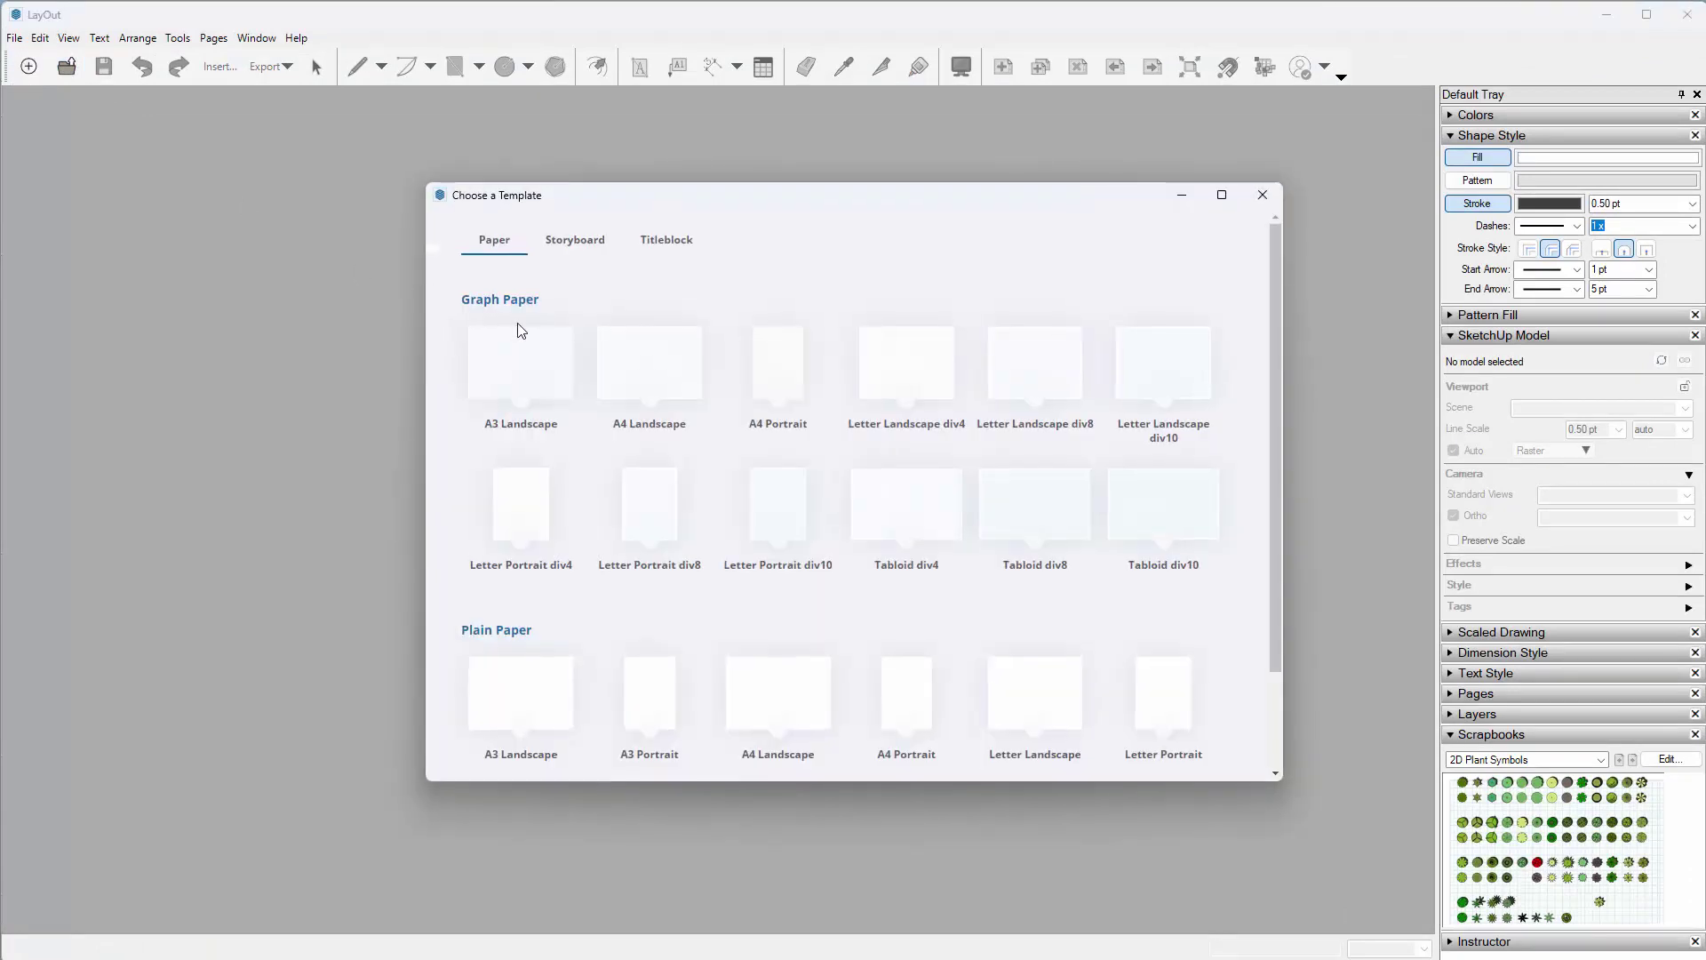
{"action": "left_click", "coordinate": [638, 353]}
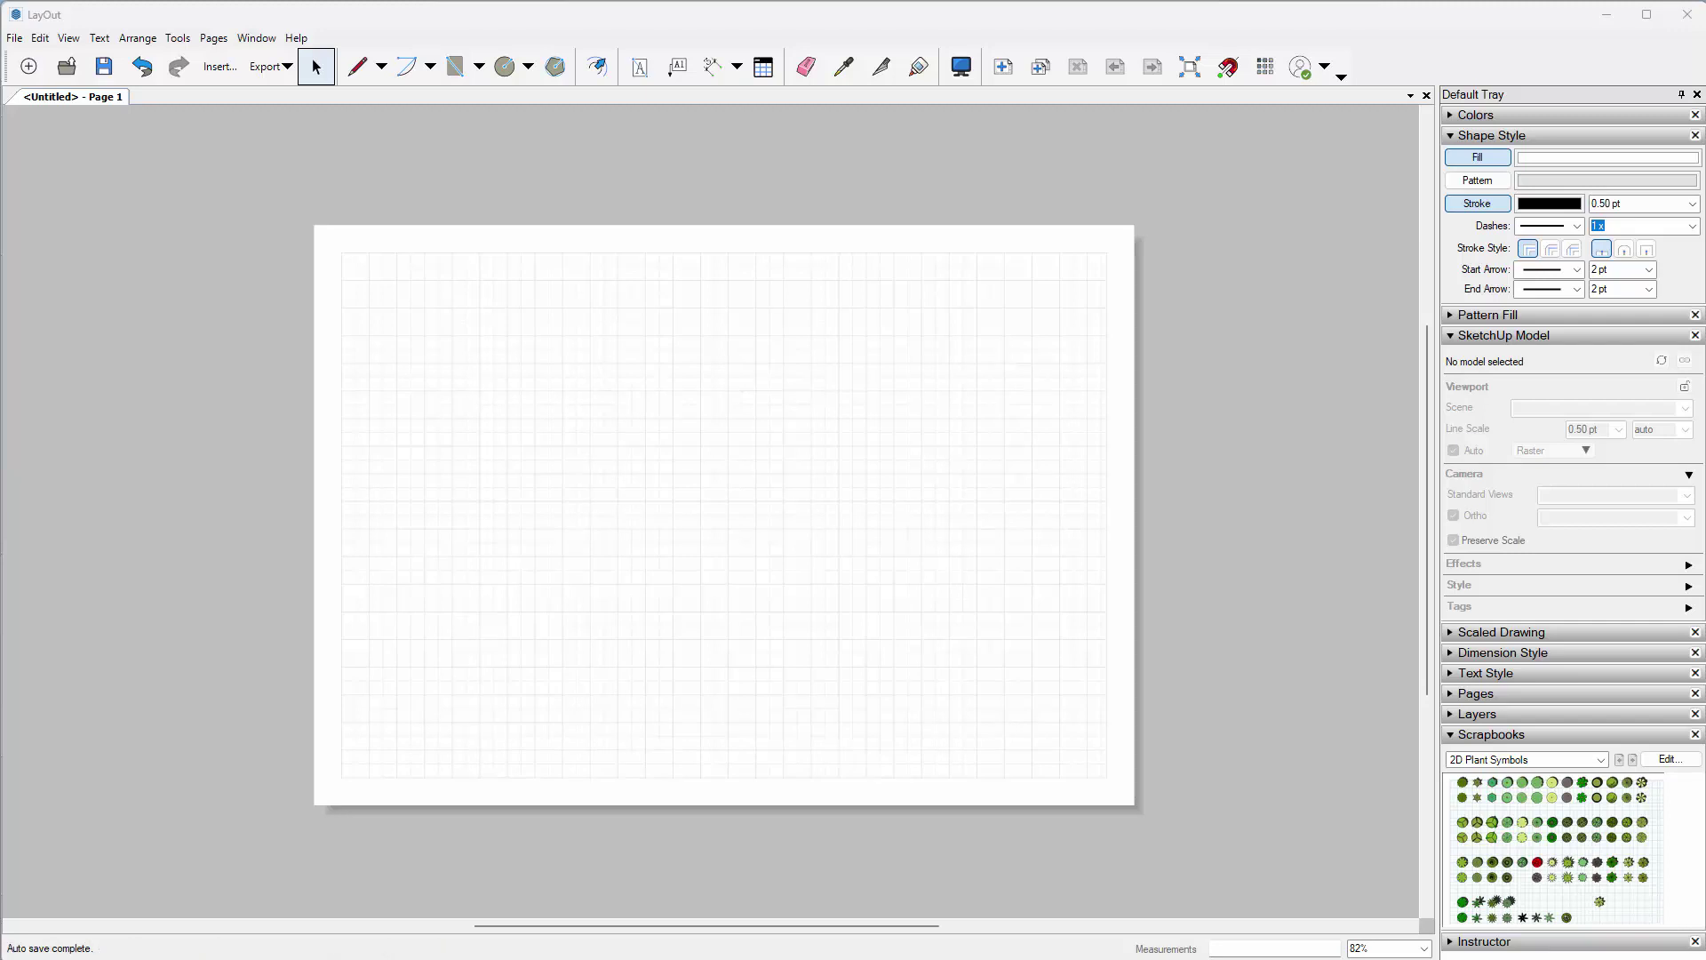
- Insert TREE1.skp onto the page and zoom its 3D view to extents so the tree shows
{"action": "left_click", "coordinate": [15, 40]}
{"action": "left_click", "coordinate": [37, 295]}
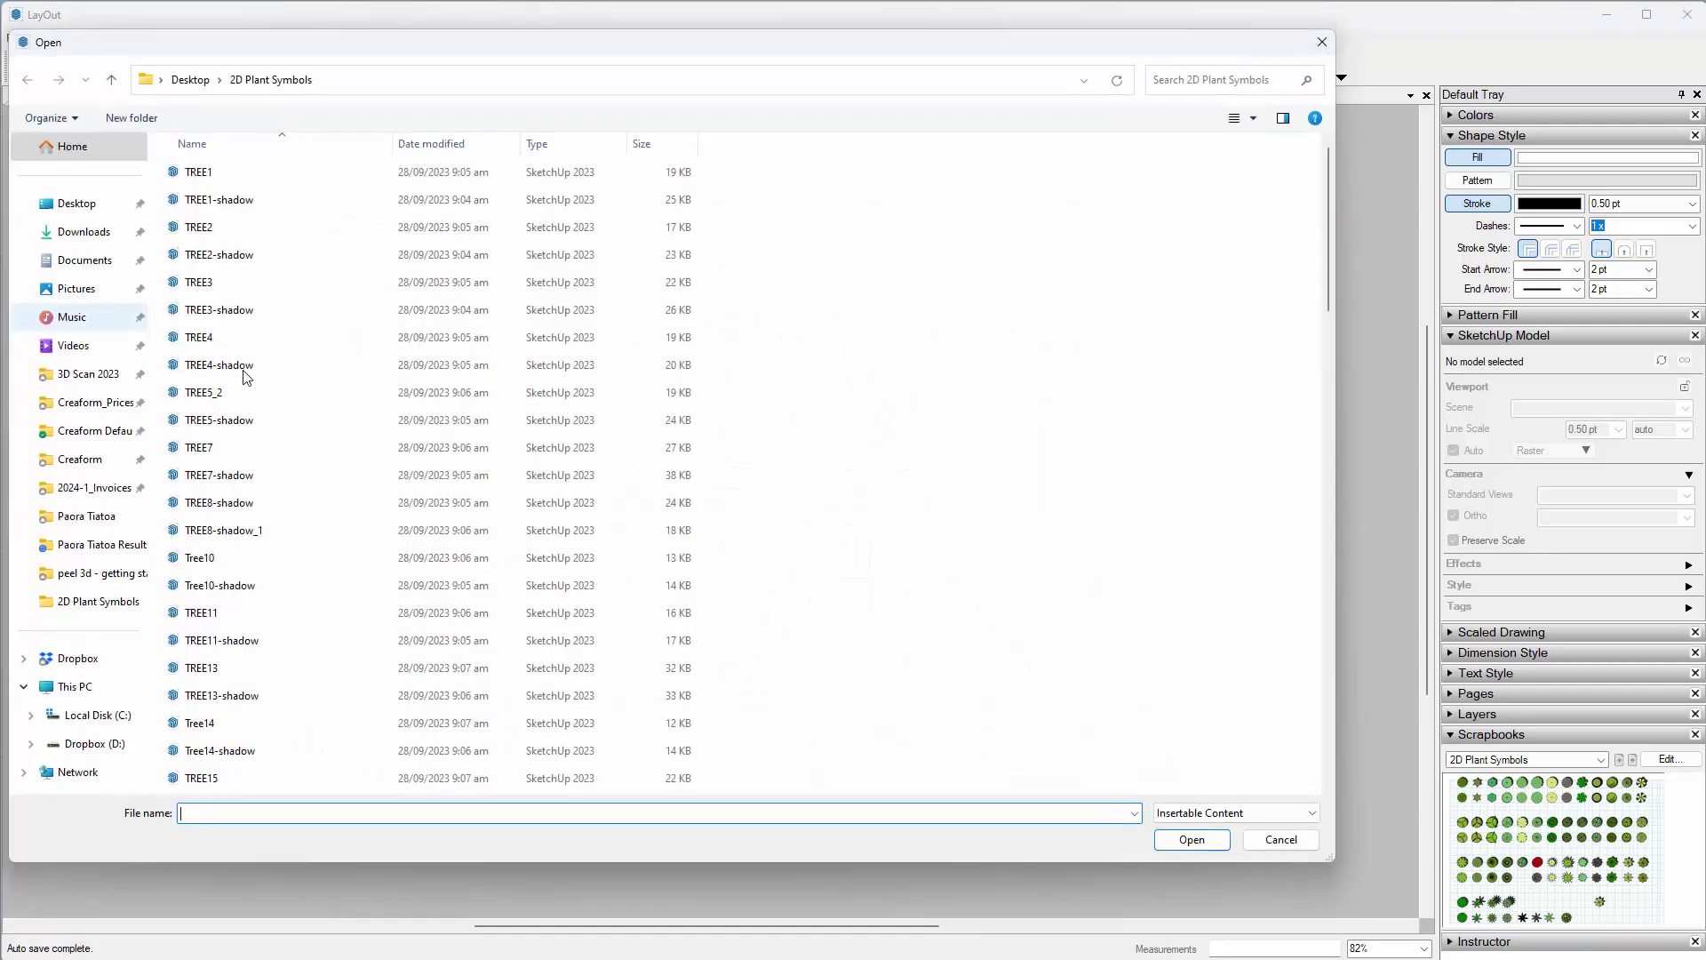
{"action": "double_click", "coordinate": [183, 173]}
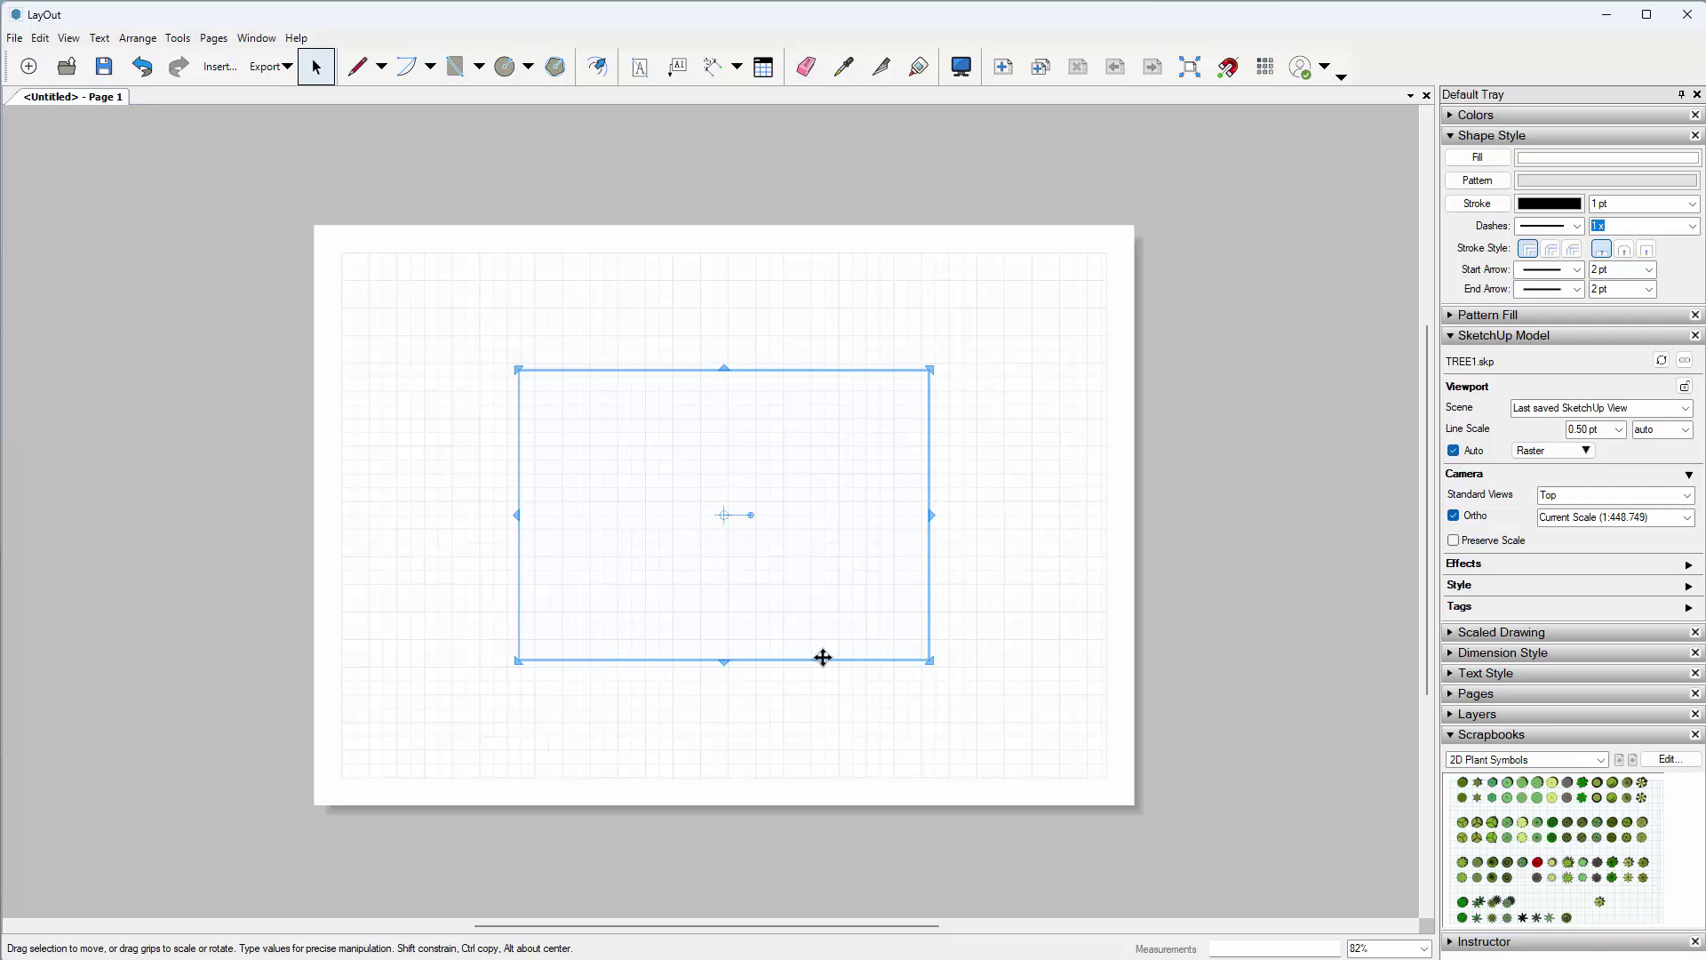
{"action": "right_click", "coordinate": [823, 658]}
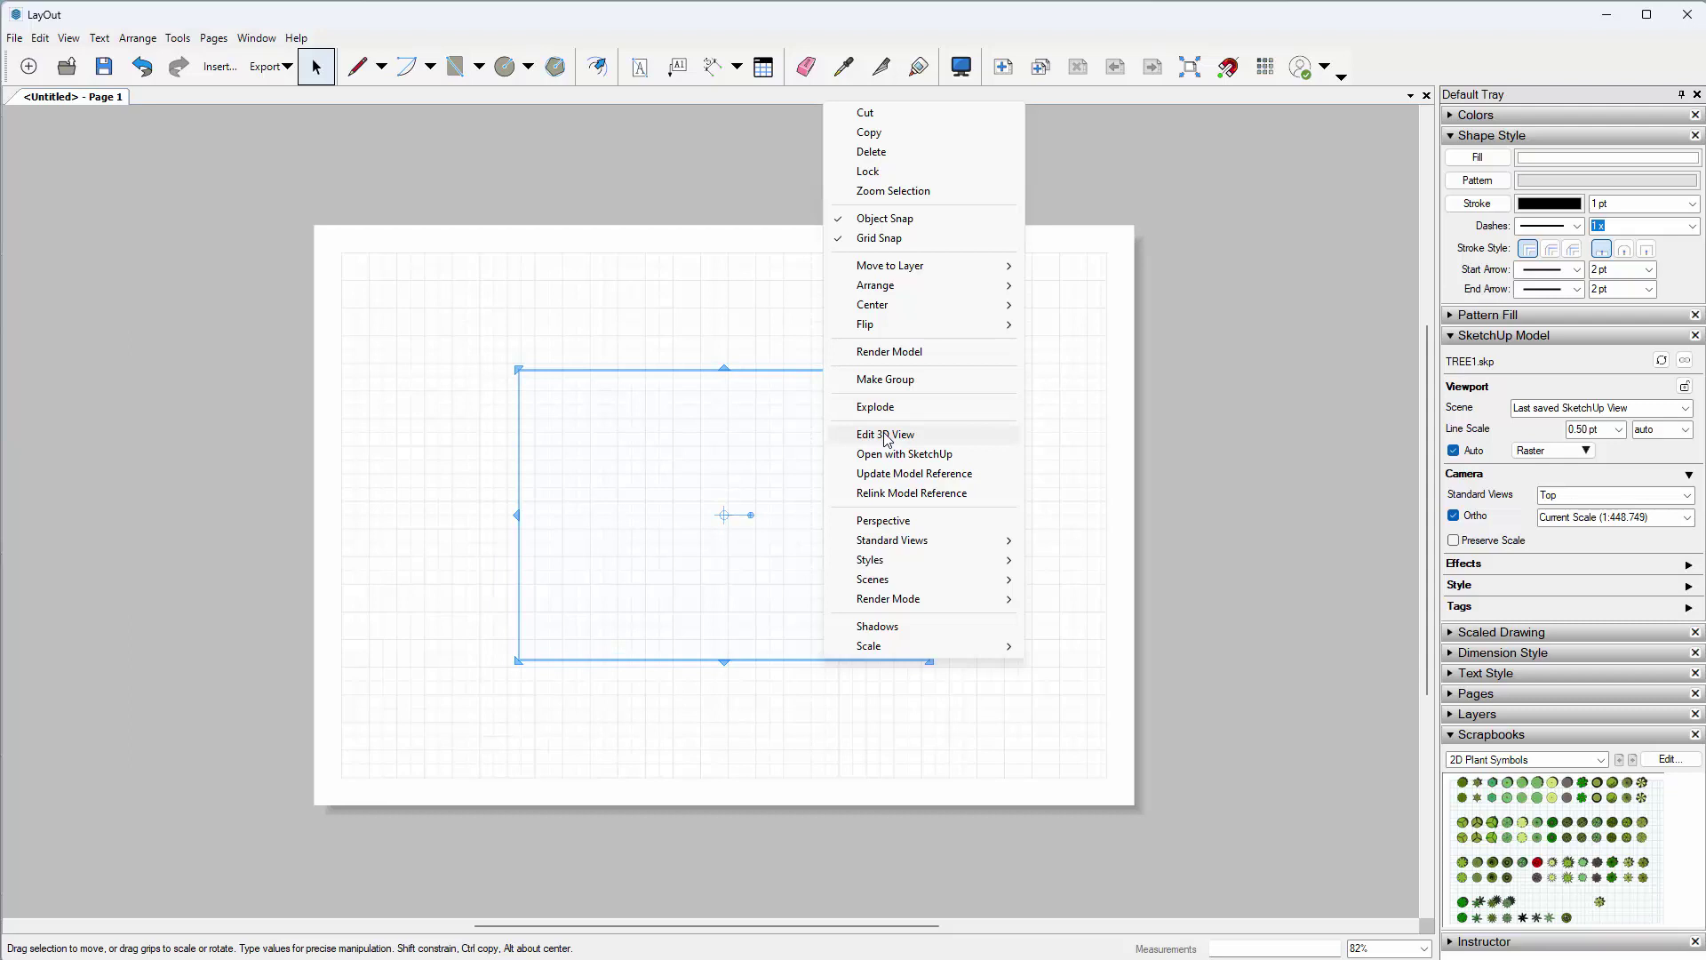
{"action": "left_click", "coordinate": [886, 436]}
{"action": "right_click", "coordinate": [681, 474]}
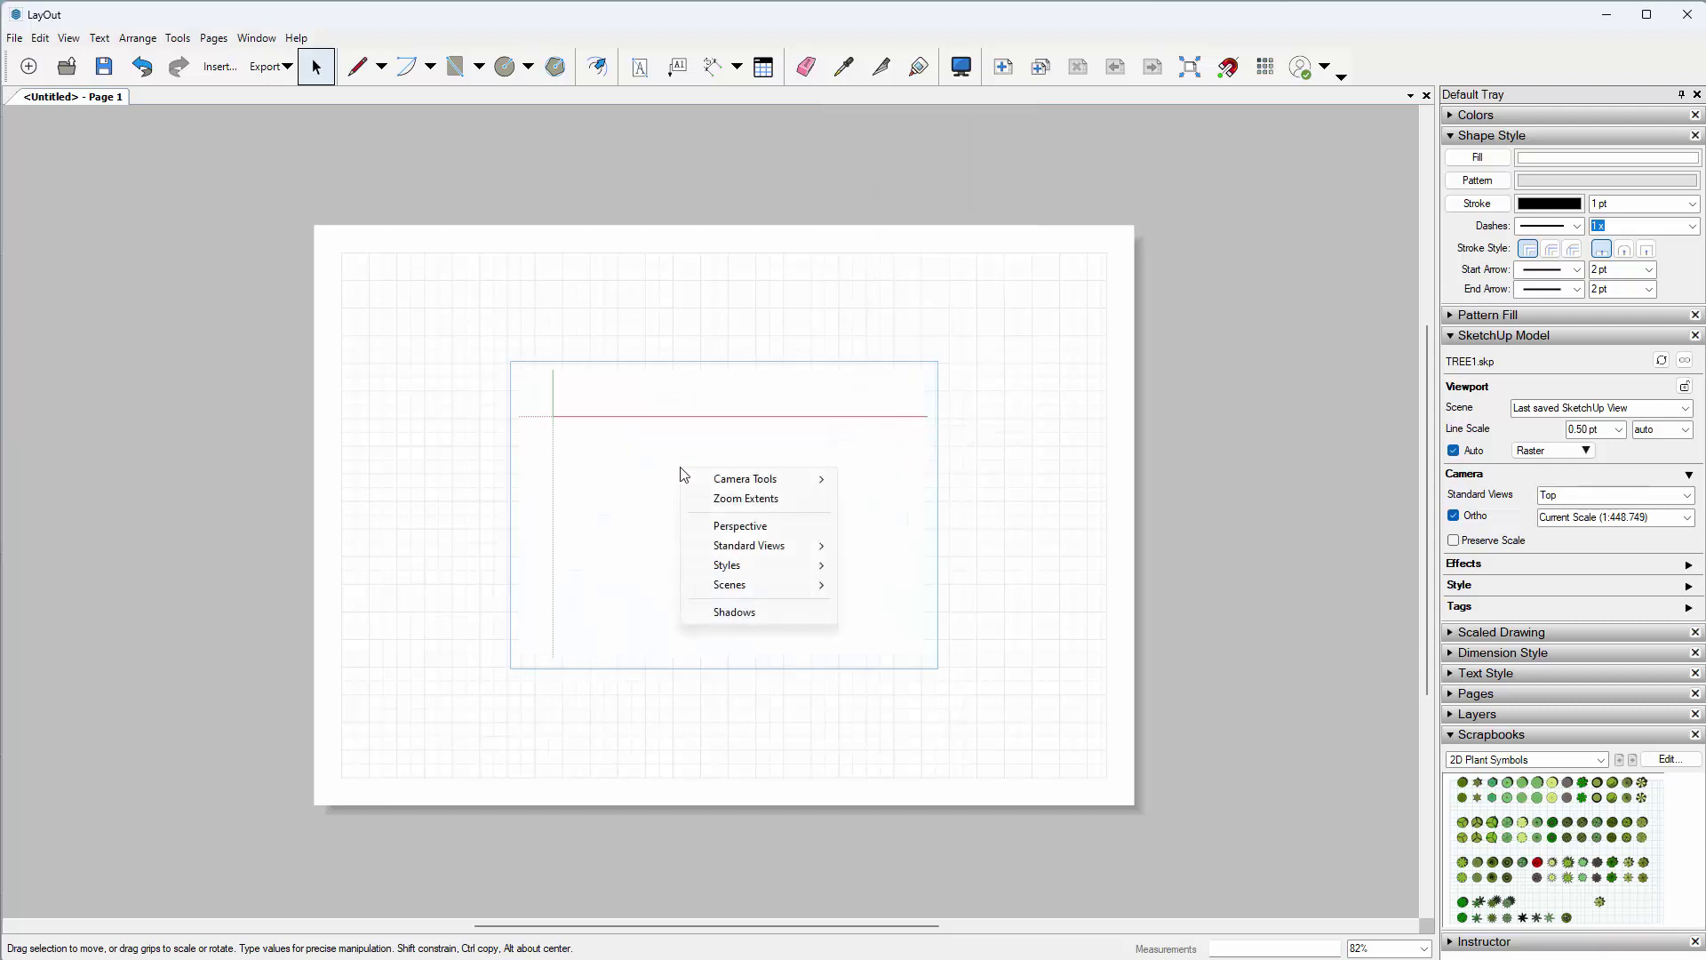
{"action": "left_click", "coordinate": [714, 499]}
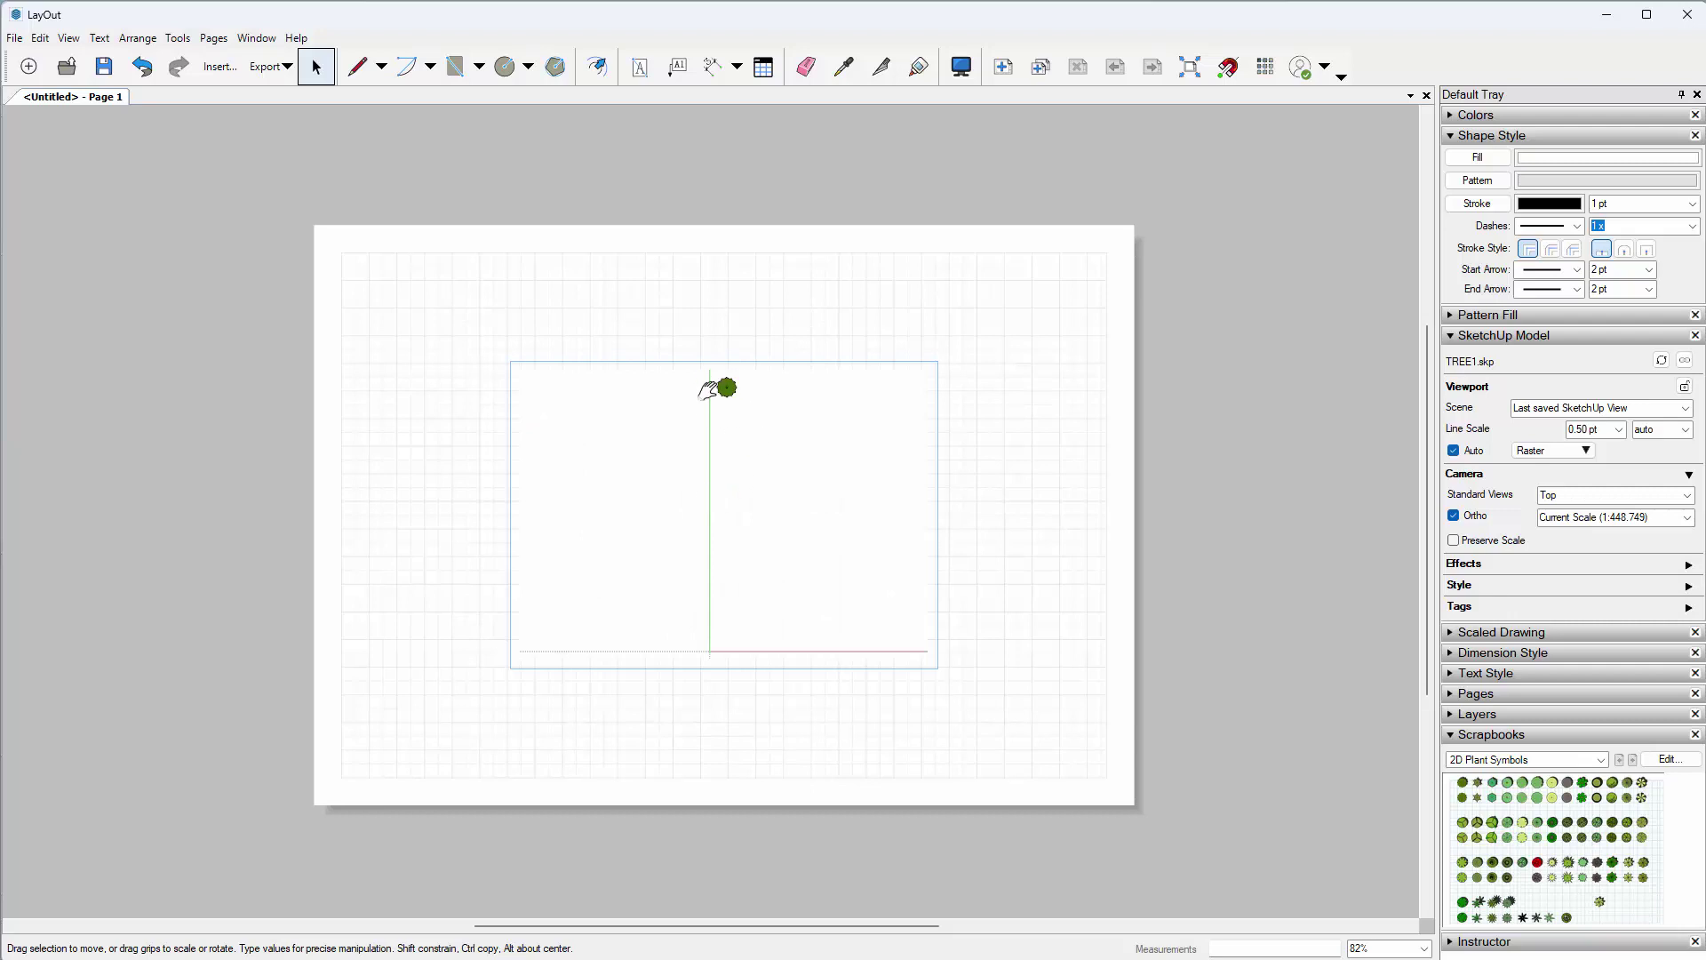
- Set the TREE1 viewport's scale to 1:200
{"action": "left_click", "coordinate": [991, 398]}
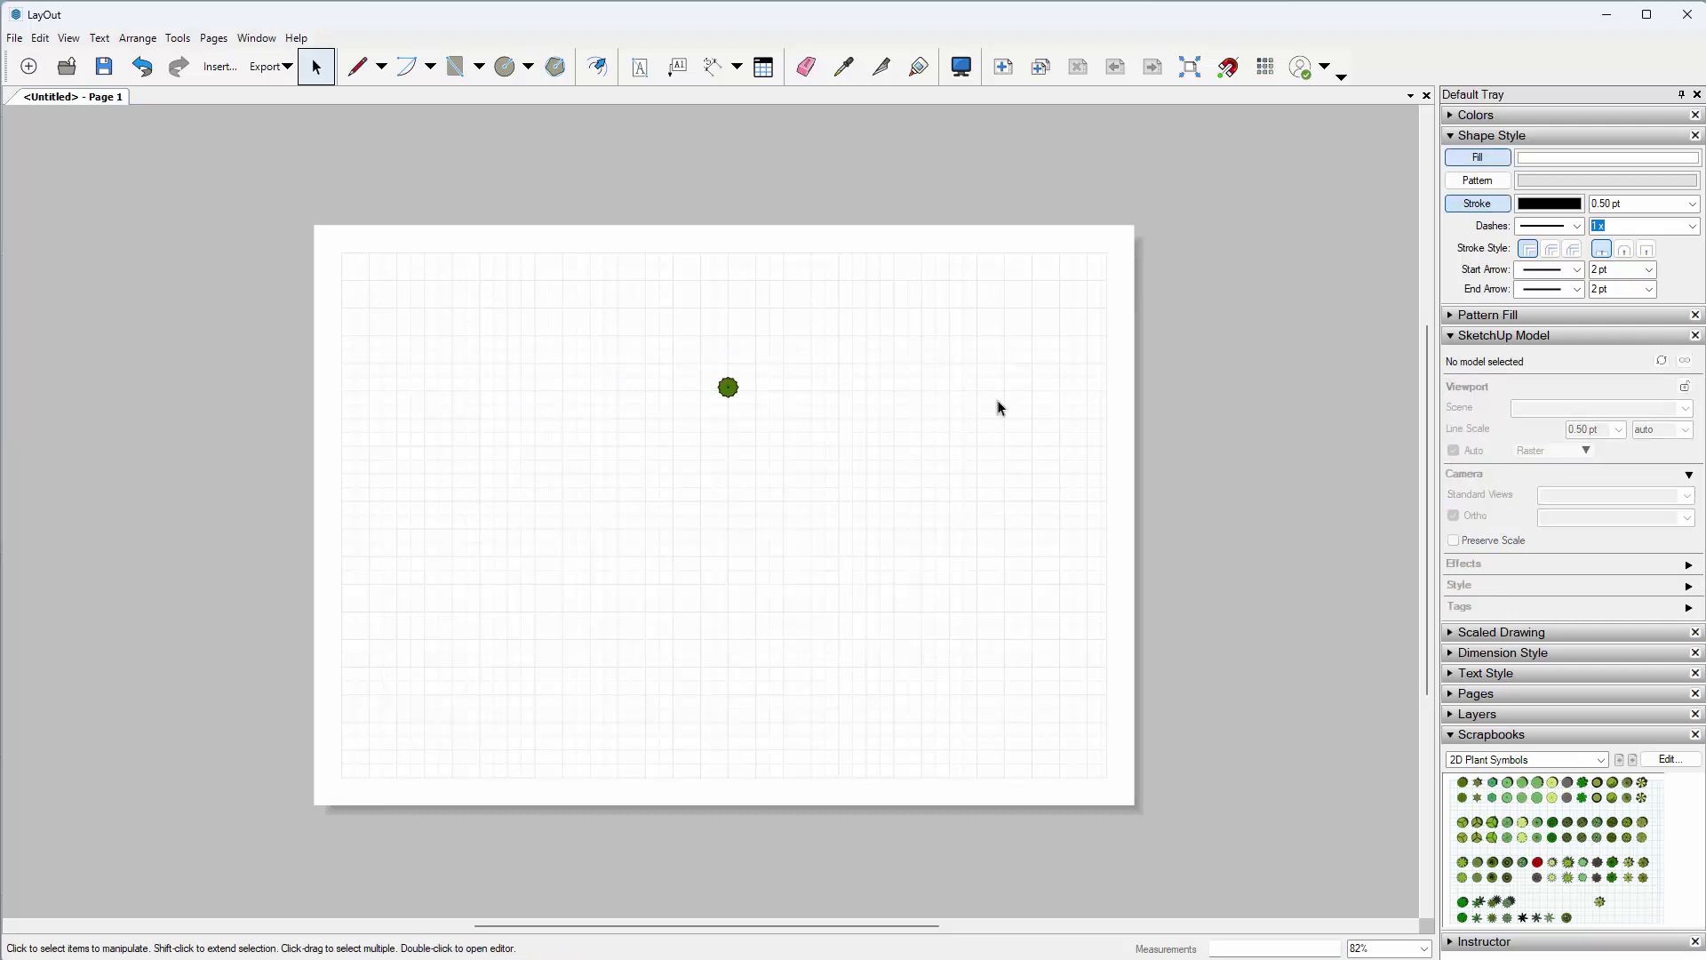
{"action": "left_click", "coordinate": [725, 387]}
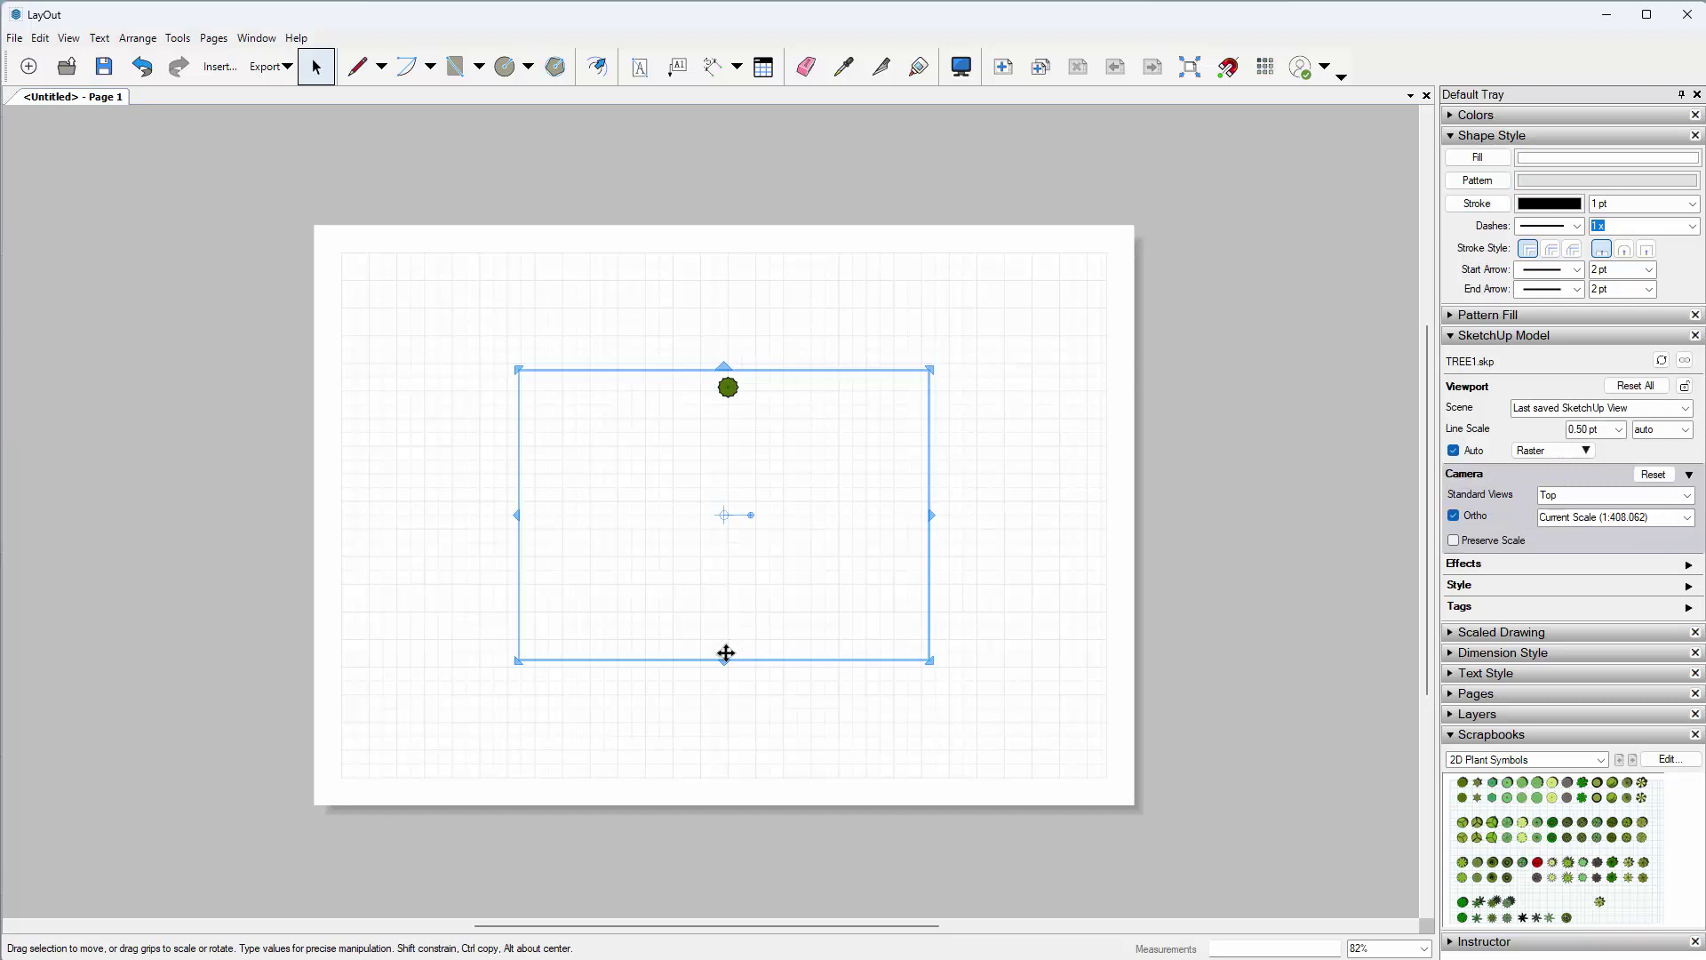
{"action": "left_click_drag", "start_coordinate": [724, 661], "coordinate": [734, 274]}
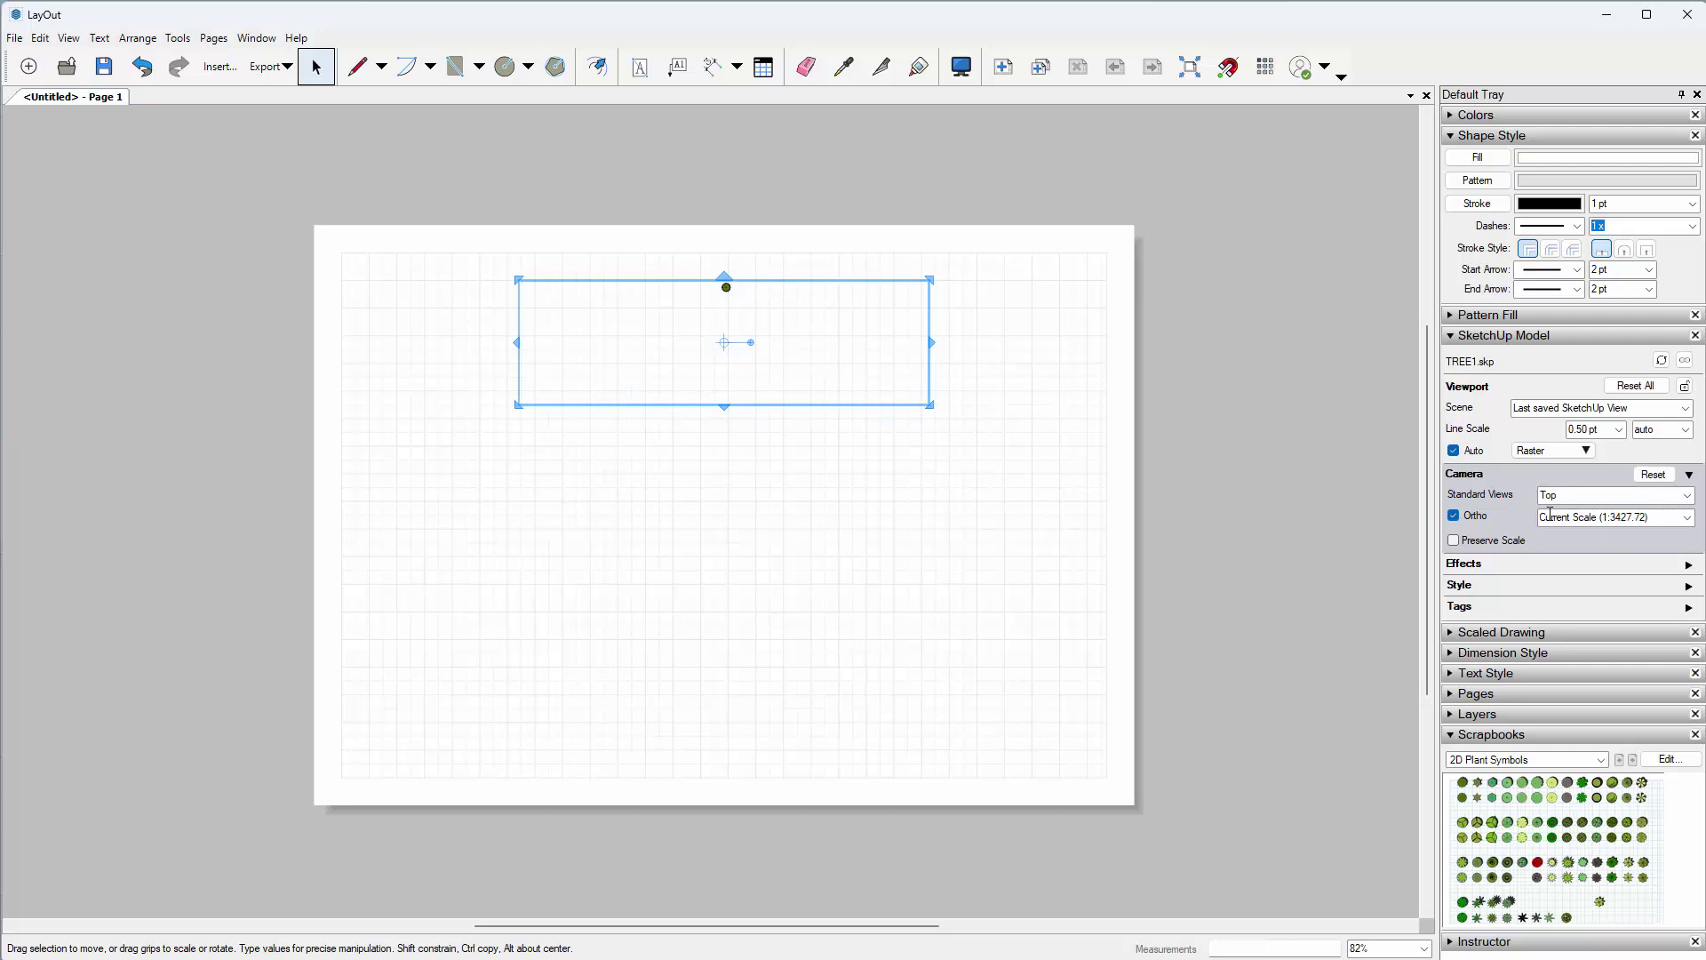
{"action": "left_click", "coordinate": [1685, 518]}
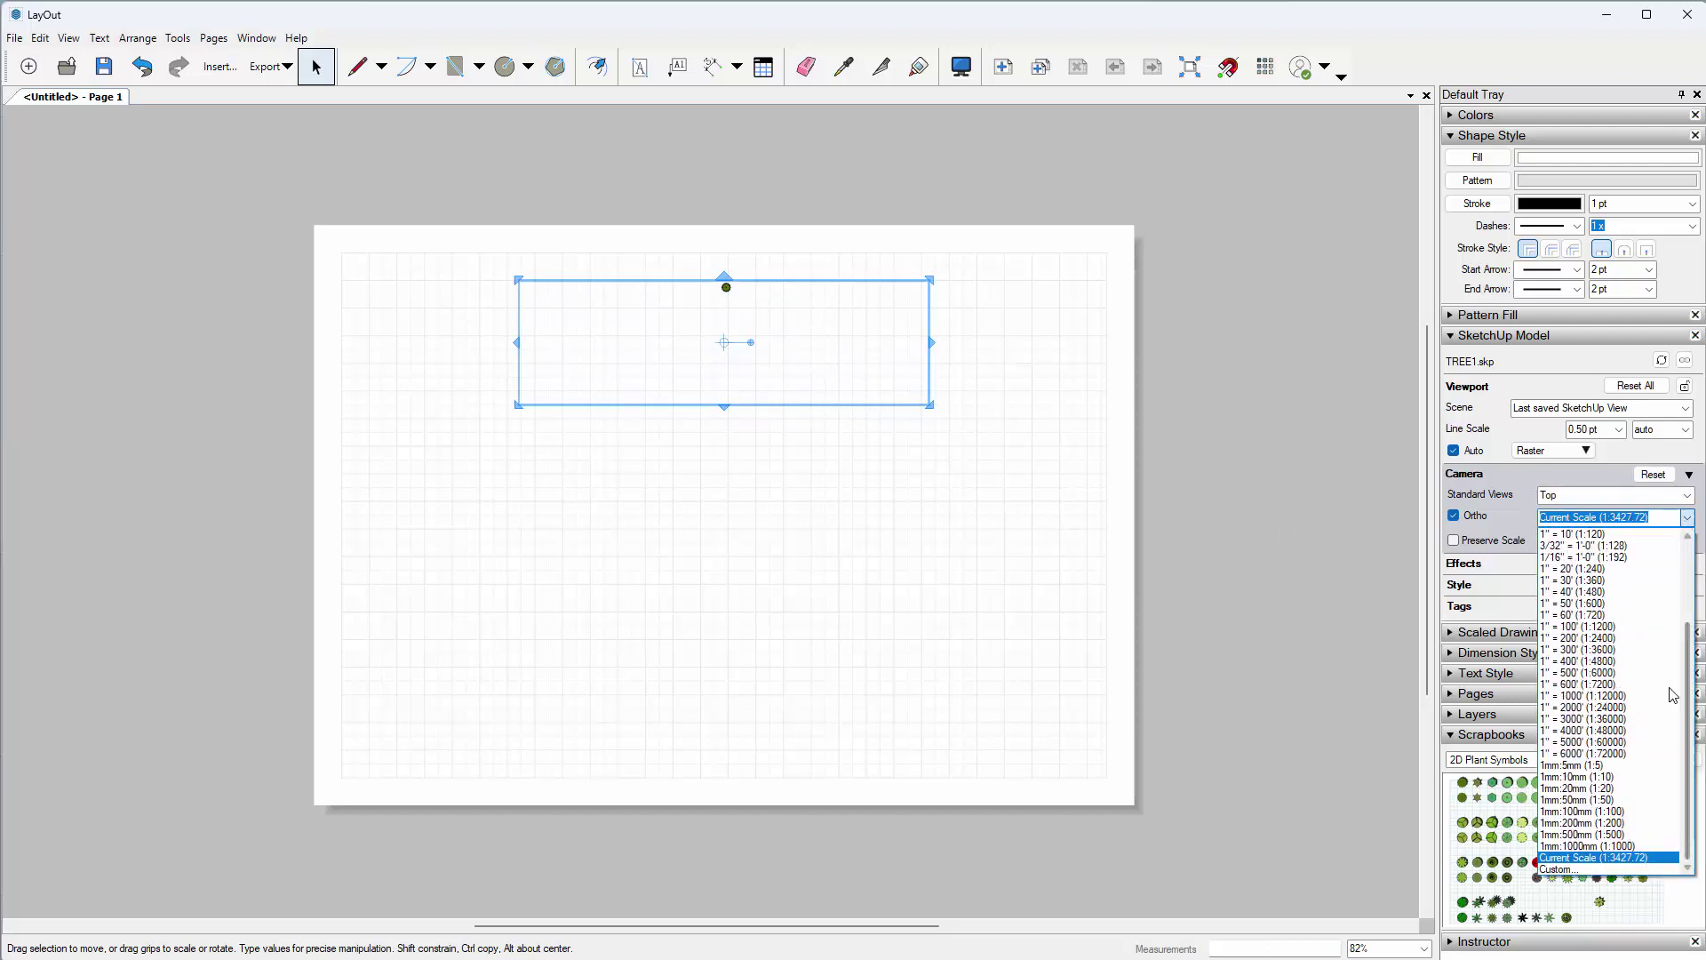
{"action": "left_click", "coordinate": [1600, 823]}
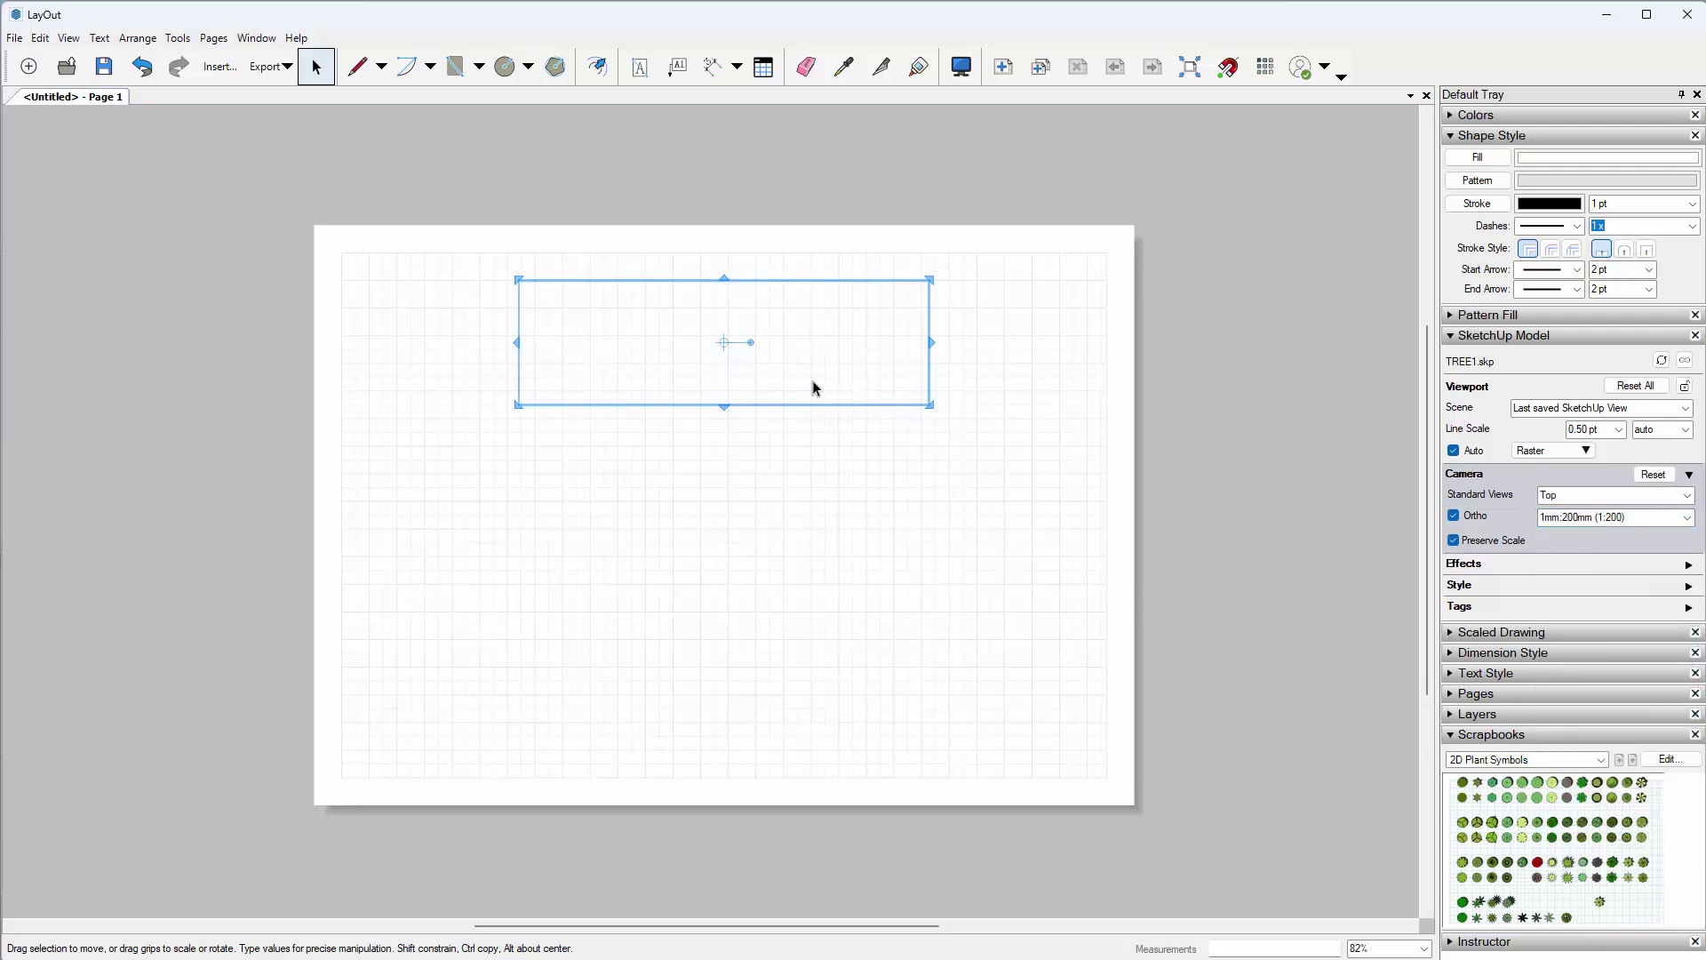
- Crop the TREE1 viewport tightly around the tree and move it to the page's top-left
{"action": "mouse_move", "coordinate": [725, 278]}
{"action": "left_mouse_down"}
{"action": "mouse_move", "coordinate": [724, 172]}
{"action": "mouse_move", "coordinate": [690, 421]}
{"action": "mouse_move", "coordinate": [712, 252]}
{"action": "left_mouse_up"}
{"action": "left_click_drag", "start_coordinate": [907, 639], "coordinate": [743, 350]}
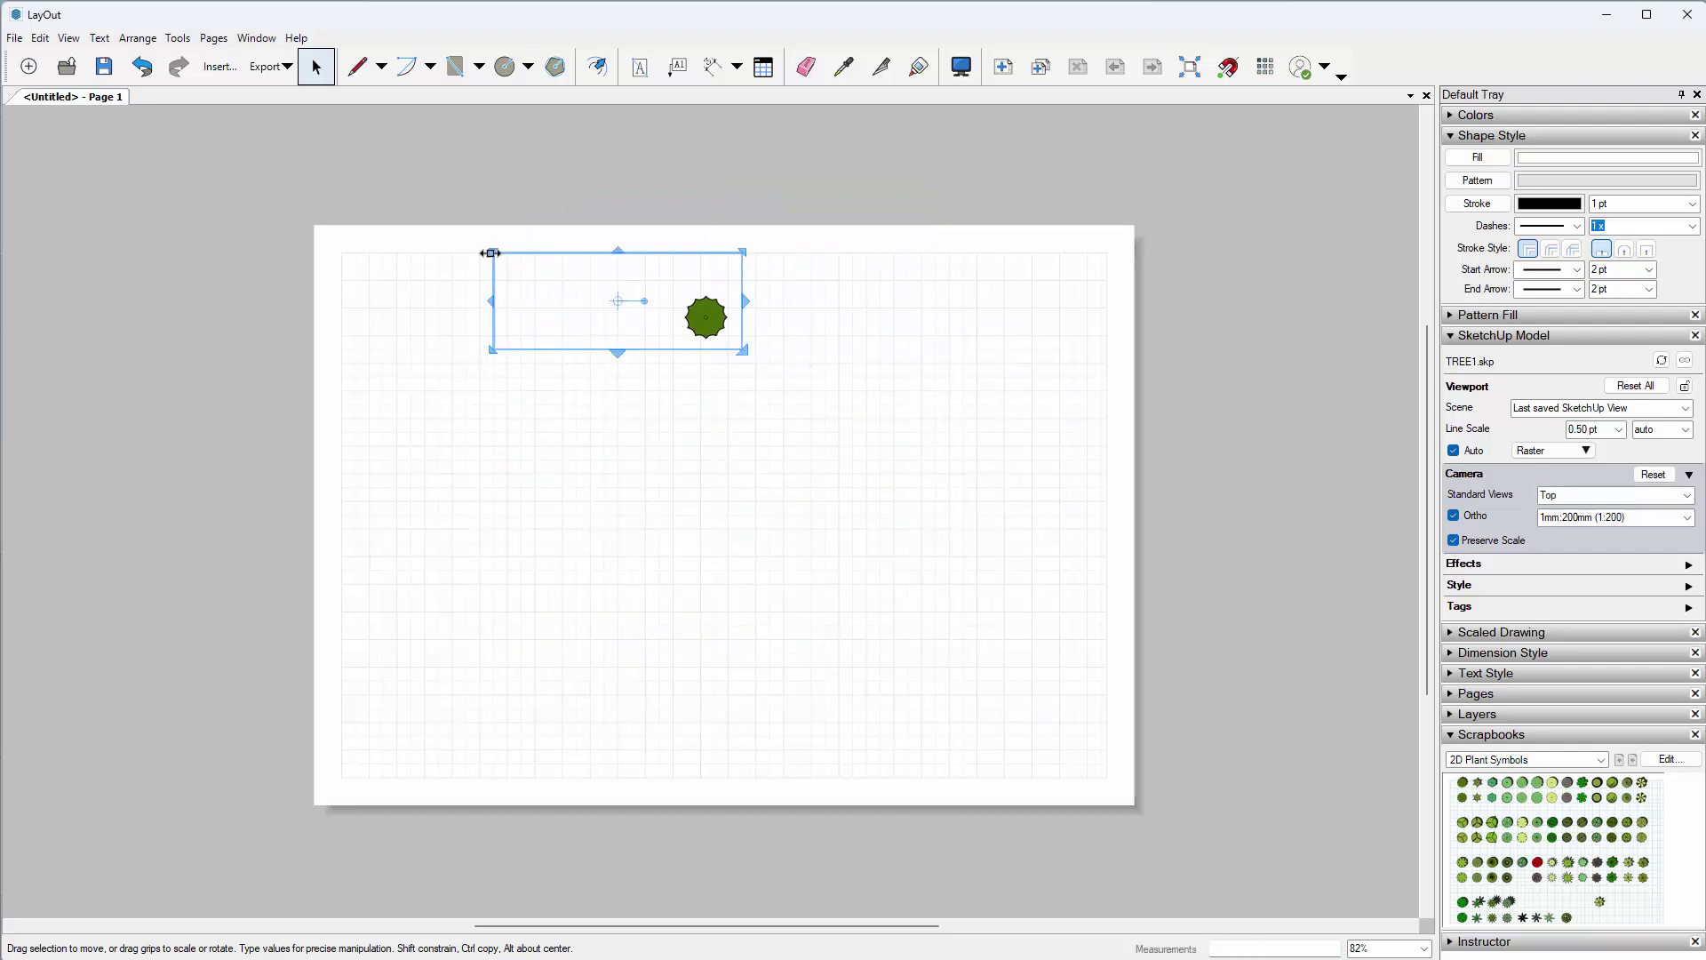
{"action": "left_click_drag", "start_coordinate": [489, 251], "coordinate": [300, 354]}
{"action": "scroll", "coordinate": [675, 282], "scroll_direction": "up", "scroll_amount": 3}
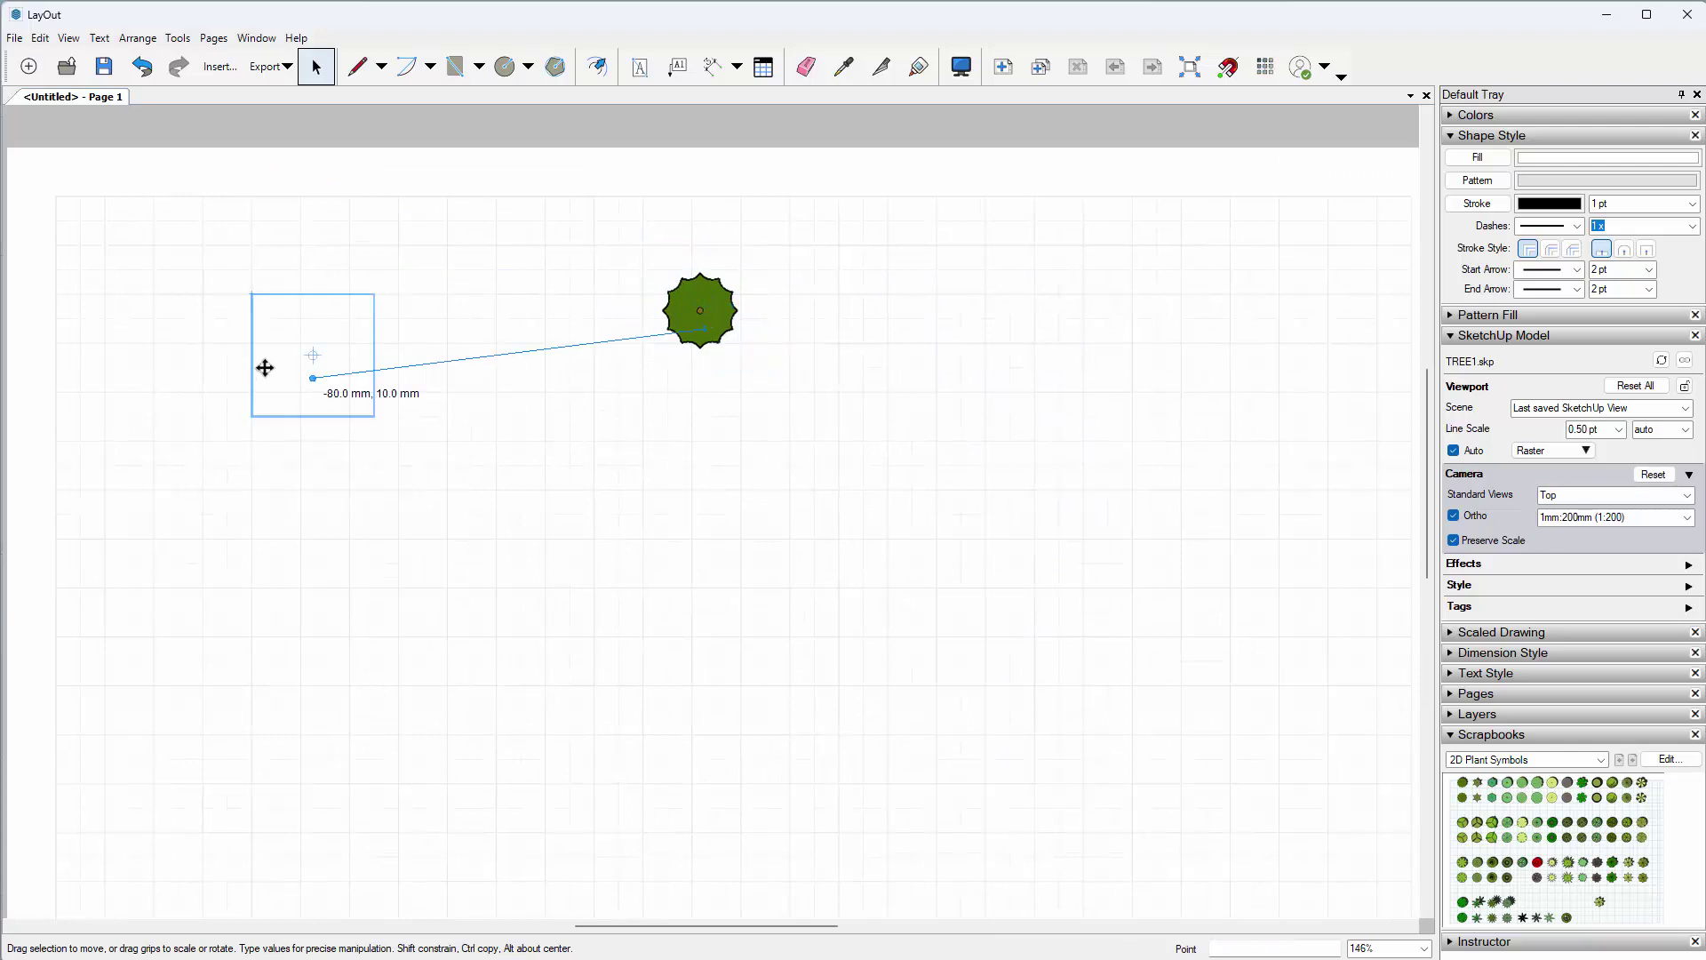
{"action": "scroll", "coordinate": [828, 458], "scroll_direction": "down", "scroll_amount": 3}
{"action": "scroll", "coordinate": [534, 414], "scroll_direction": "up", "scroll_amount": 2}
{"action": "left_click_drag", "start_coordinate": [533, 416], "coordinate": [491, 341]}
{"action": "scroll", "coordinate": [548, 489], "scroll_direction": "down", "scroll_amount": 2}
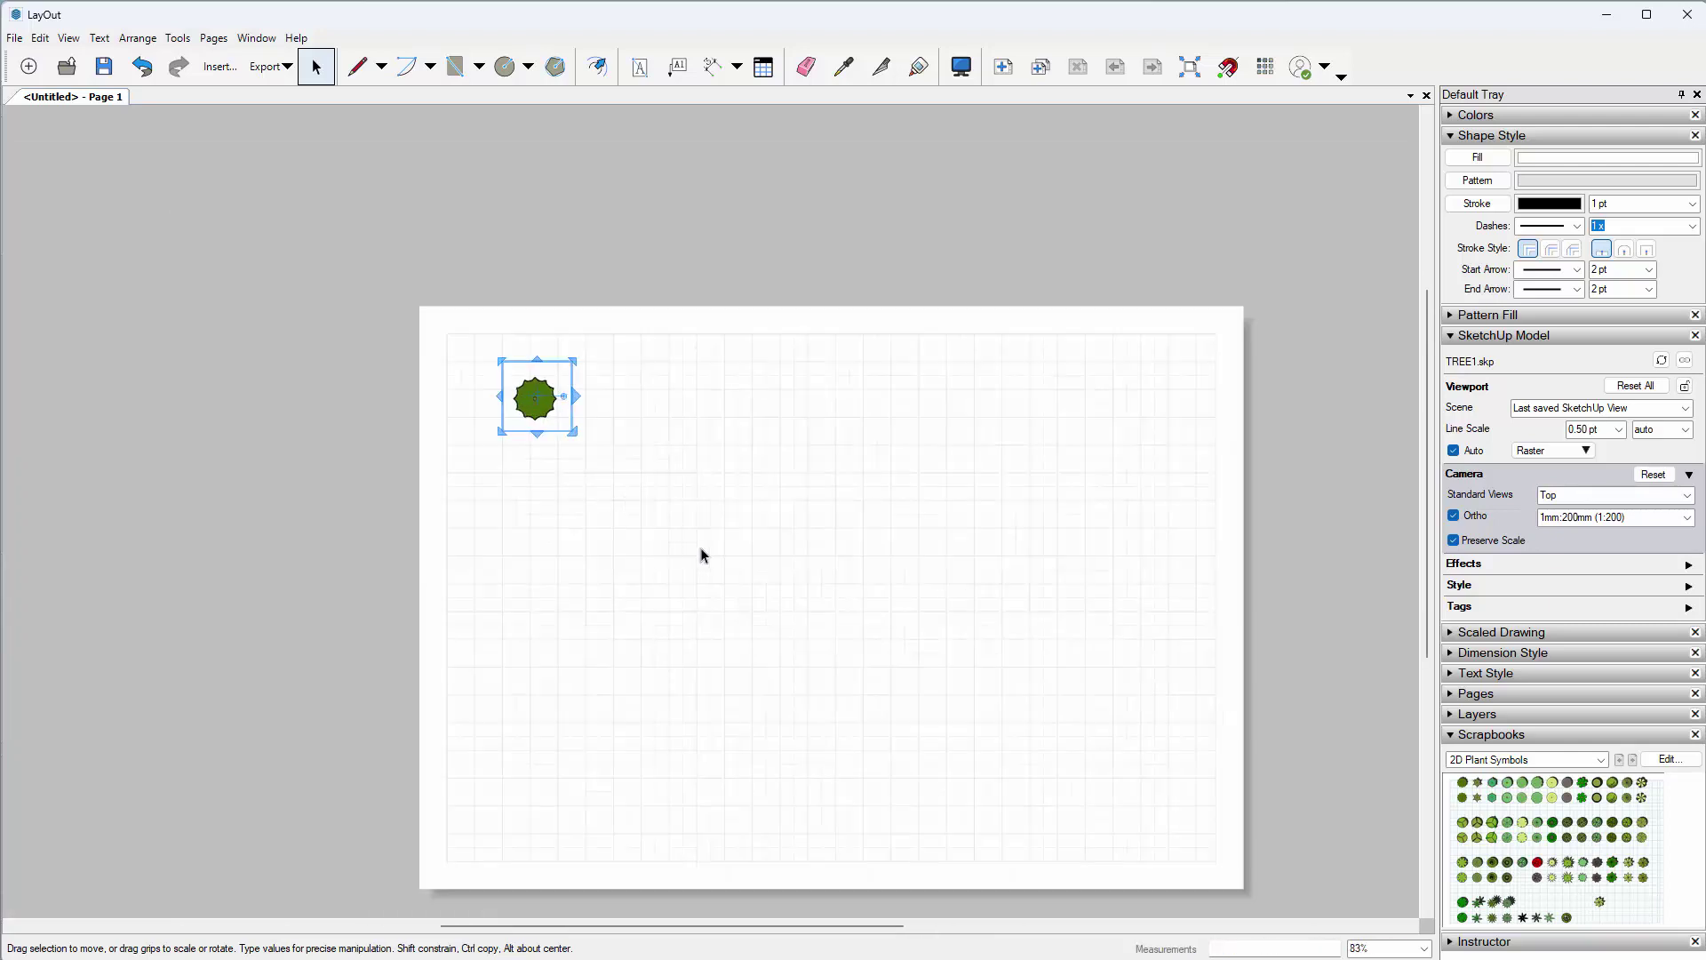
- Render the TREE1 viewport in Hybrid mode
{"action": "left_click", "coordinate": [1585, 451]}
{"action": "left_click", "coordinate": [1582, 515]}
{"action": "scroll", "coordinate": [533, 397], "scroll_direction": "up", "scroll_amount": 6}
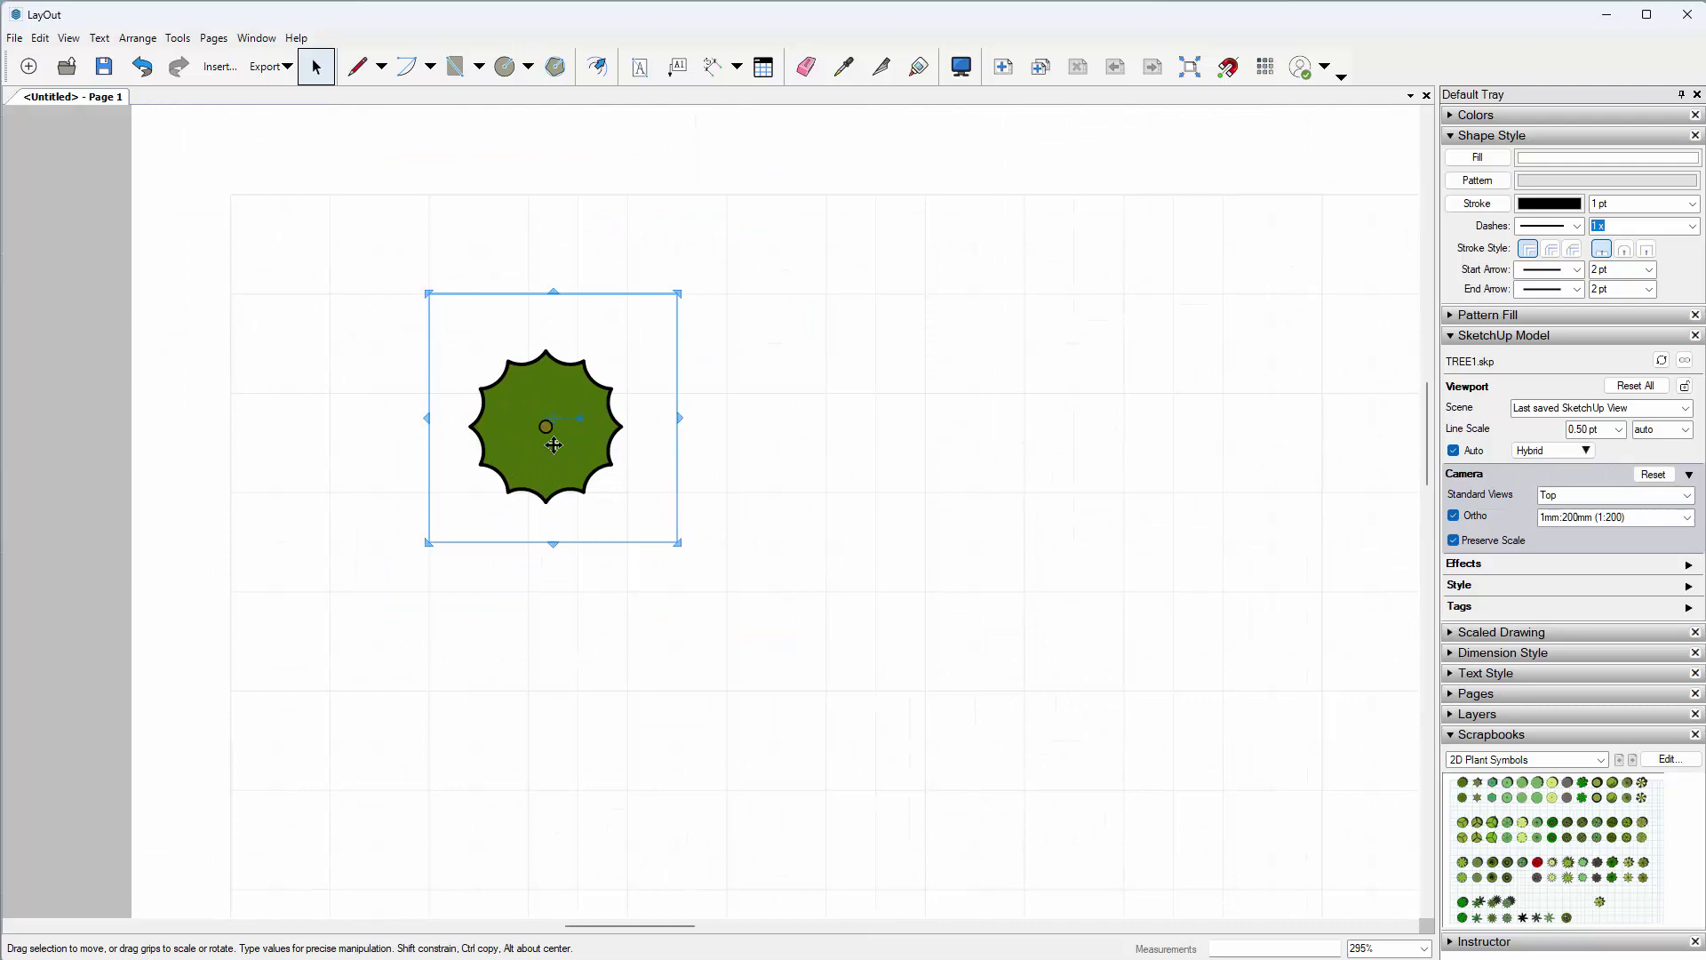
{"action": "scroll", "coordinate": [554, 444], "scroll_direction": "down", "scroll_amount": 4}
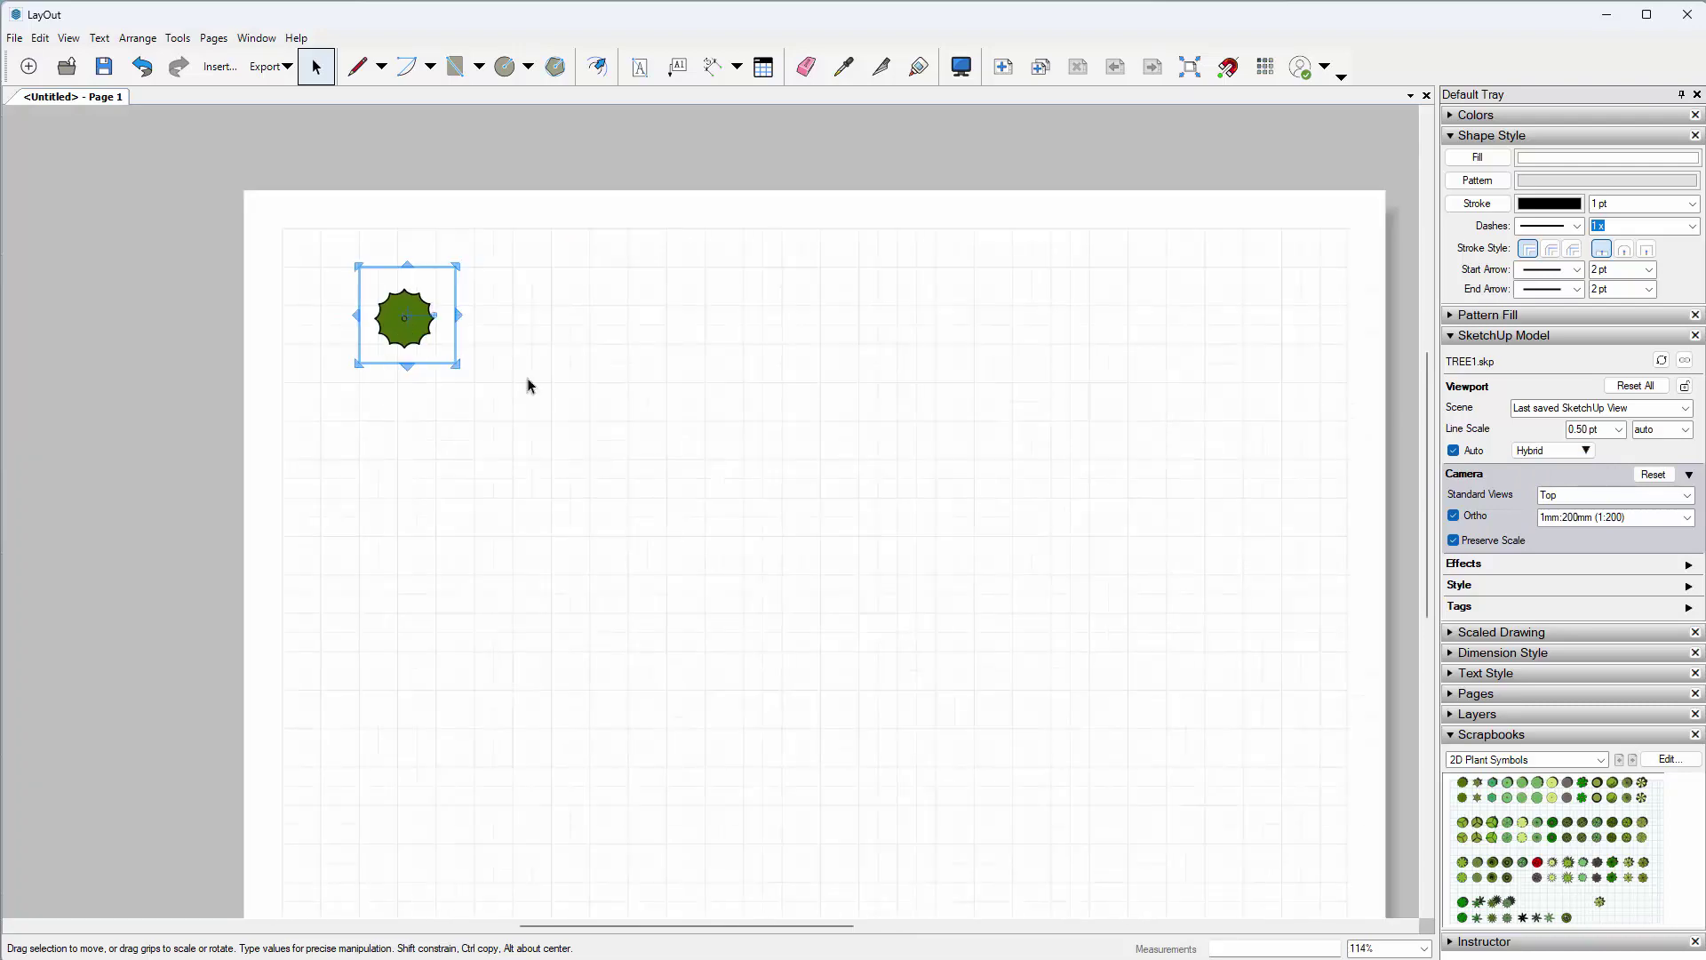
{"action": "scroll", "coordinate": [528, 385], "scroll_direction": "down", "scroll_amount": 1}
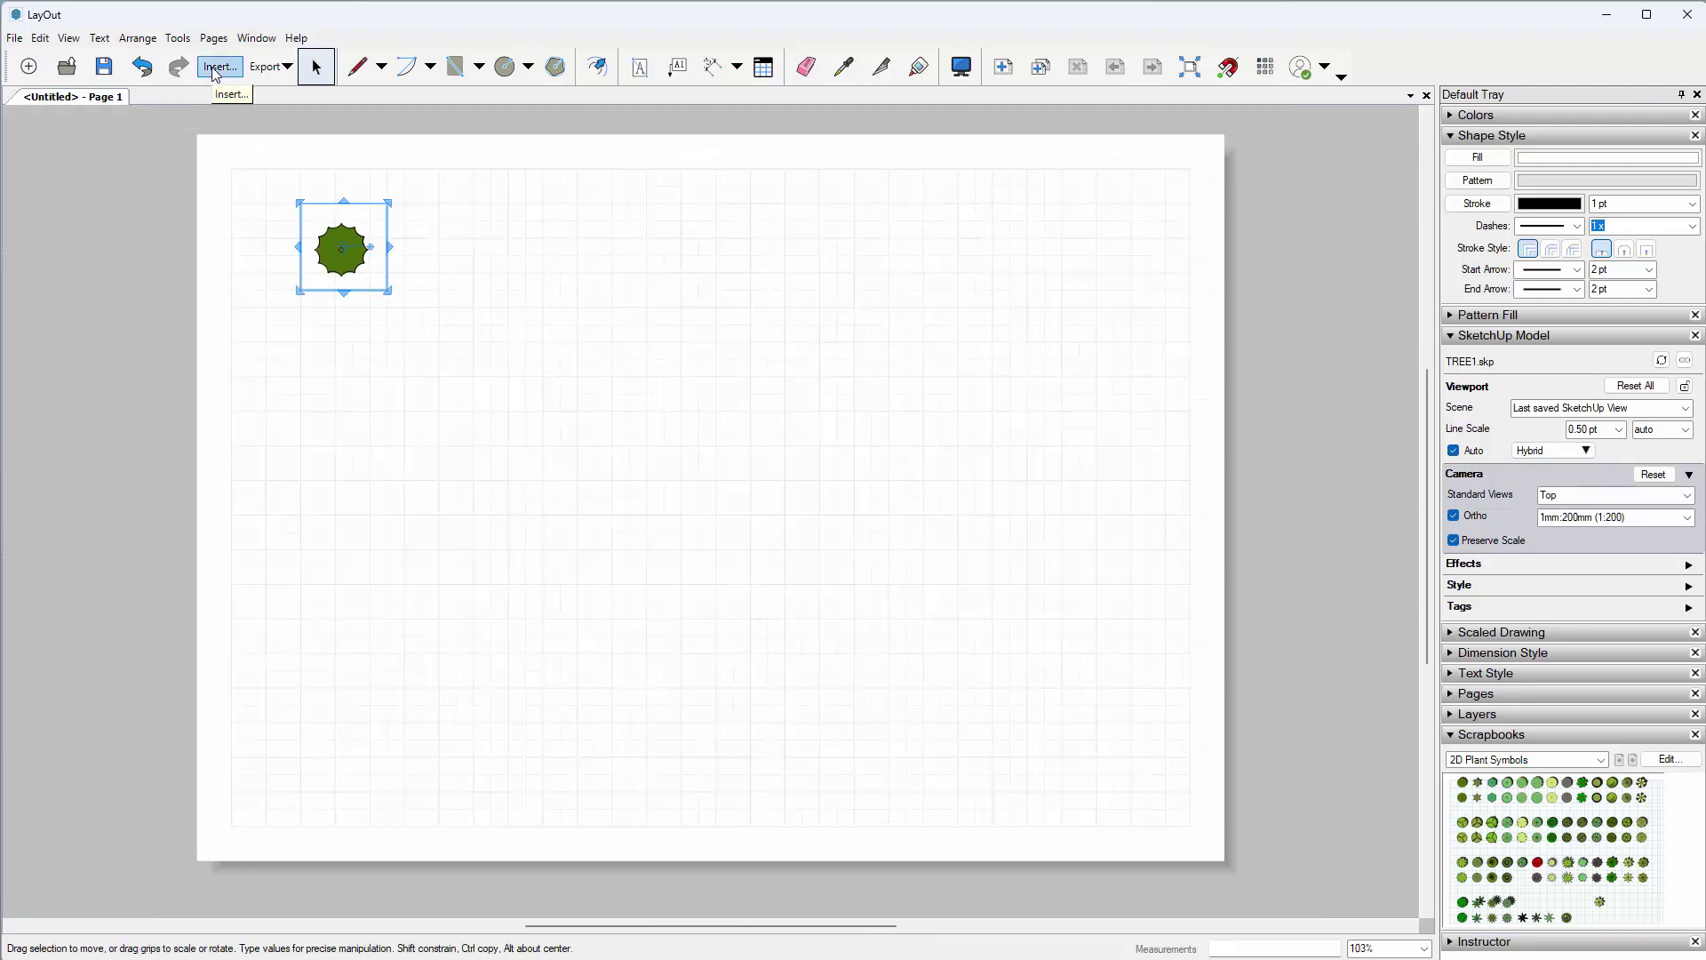
- Insert TREE1-shadow.skp as a new viewport and set its scale to 1:200
{"action": "left_click", "coordinate": [215, 74]}
{"action": "left_click", "coordinate": [205, 201]}
{"action": "double_click", "coordinate": [205, 201]}
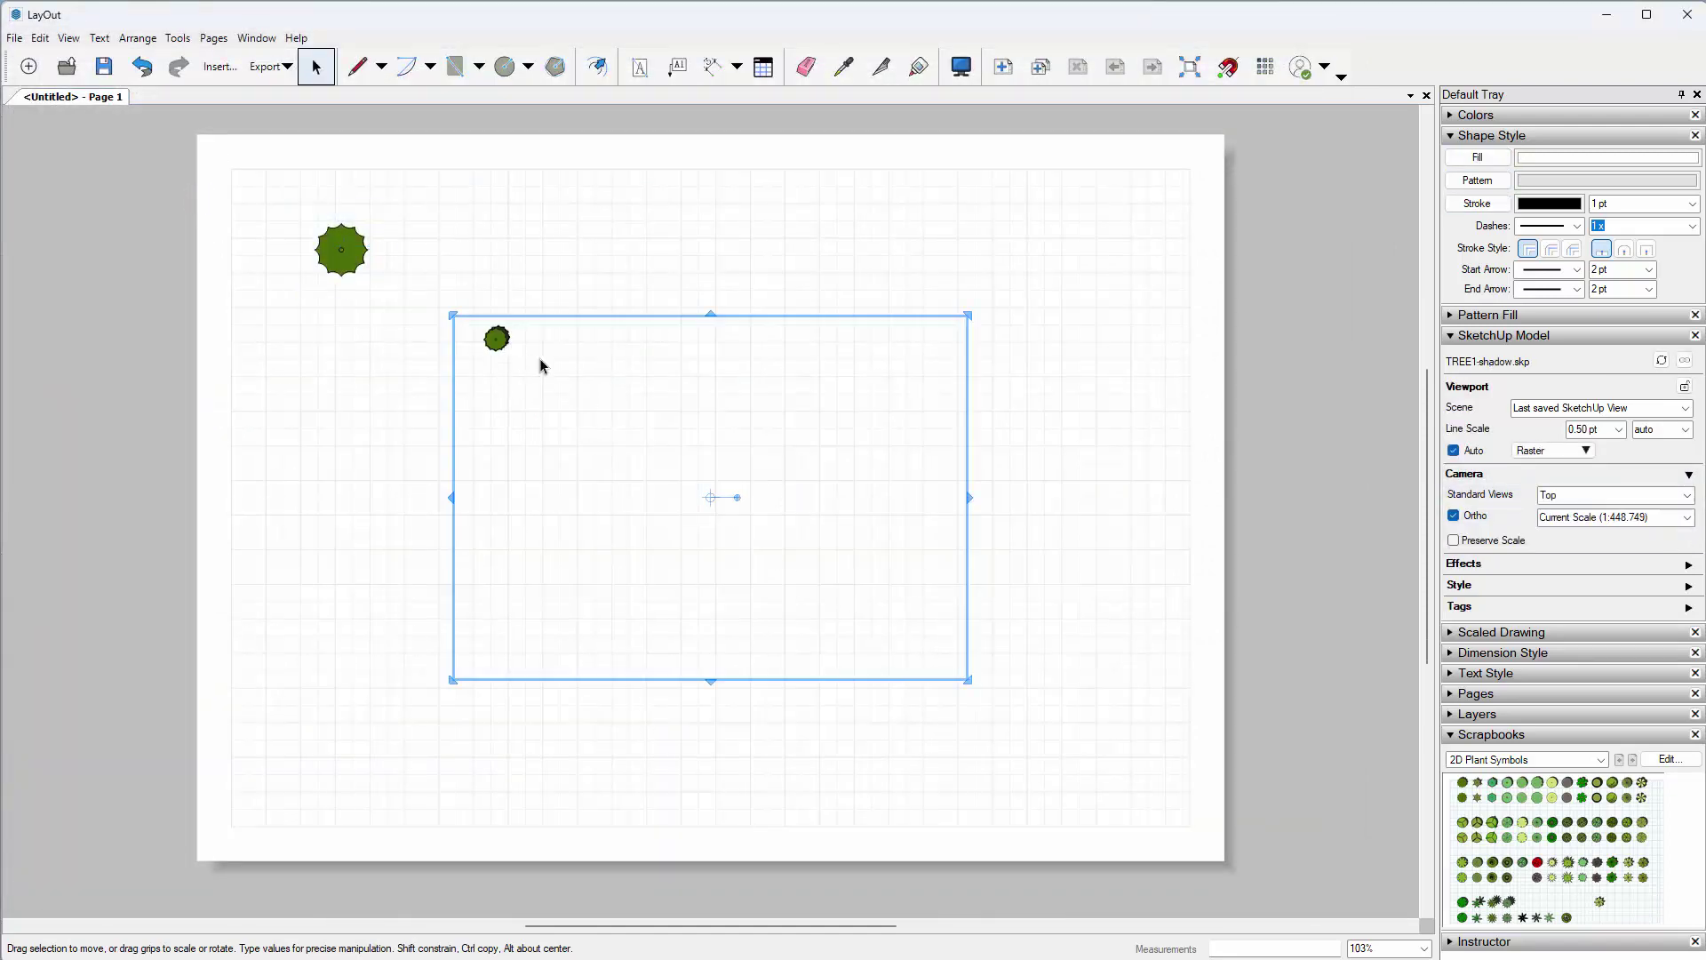
{"action": "left_click", "coordinate": [1682, 523]}
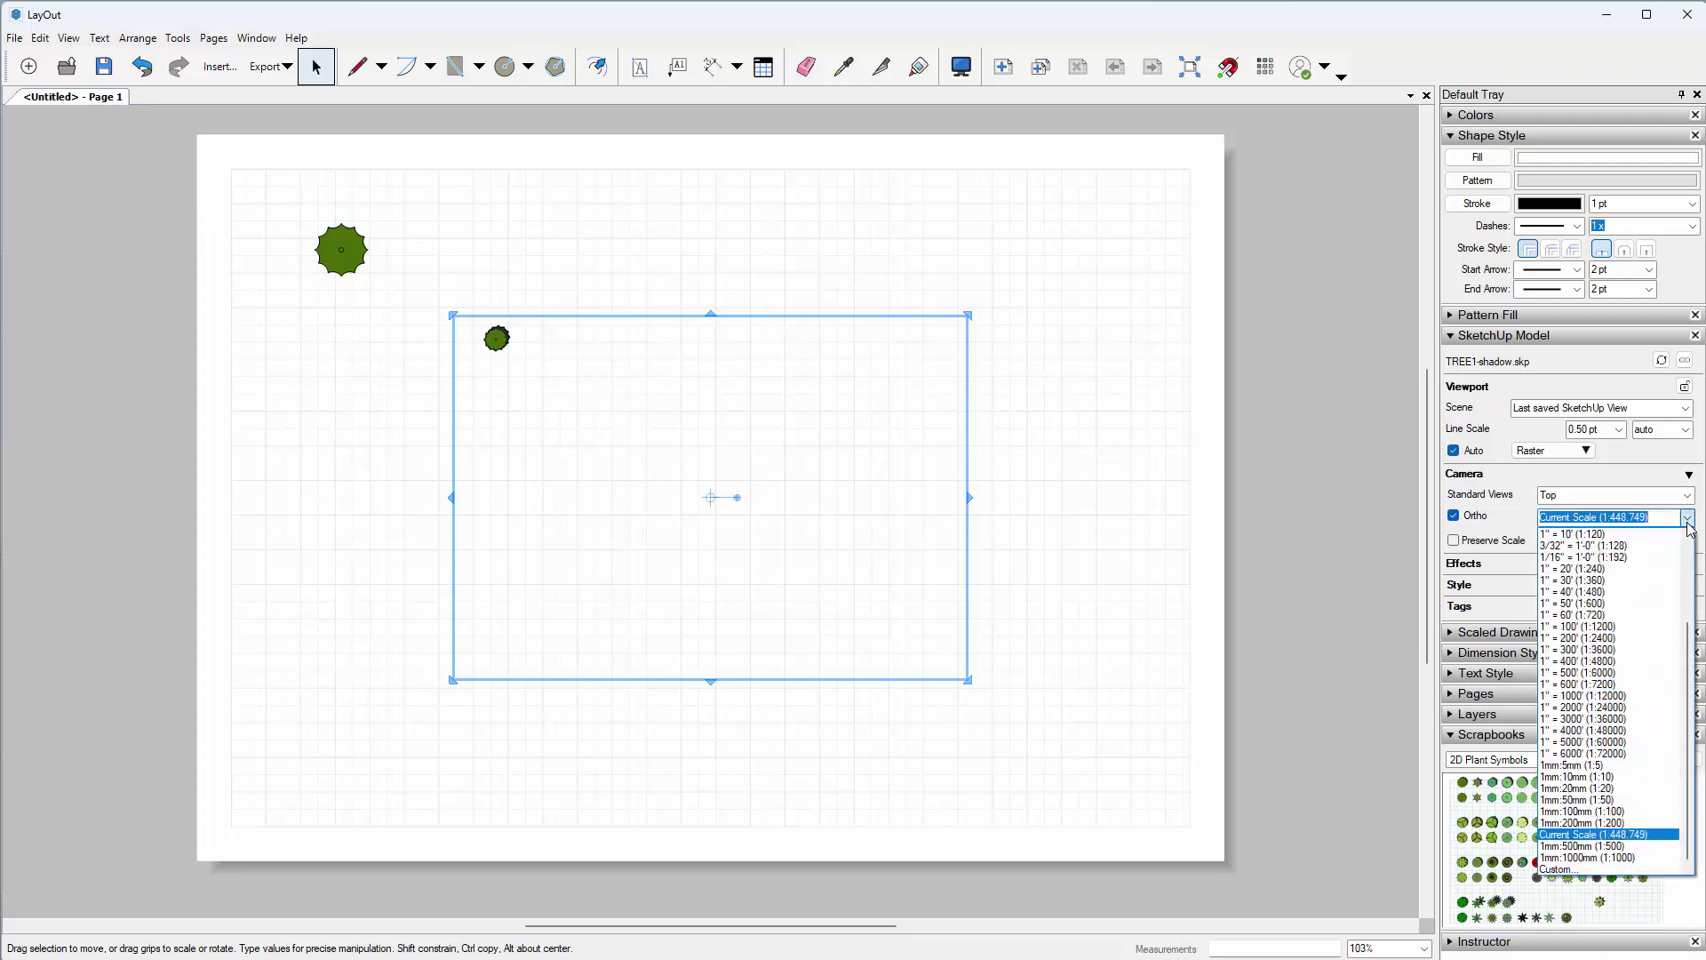
{"action": "left_click", "coordinate": [1640, 823]}
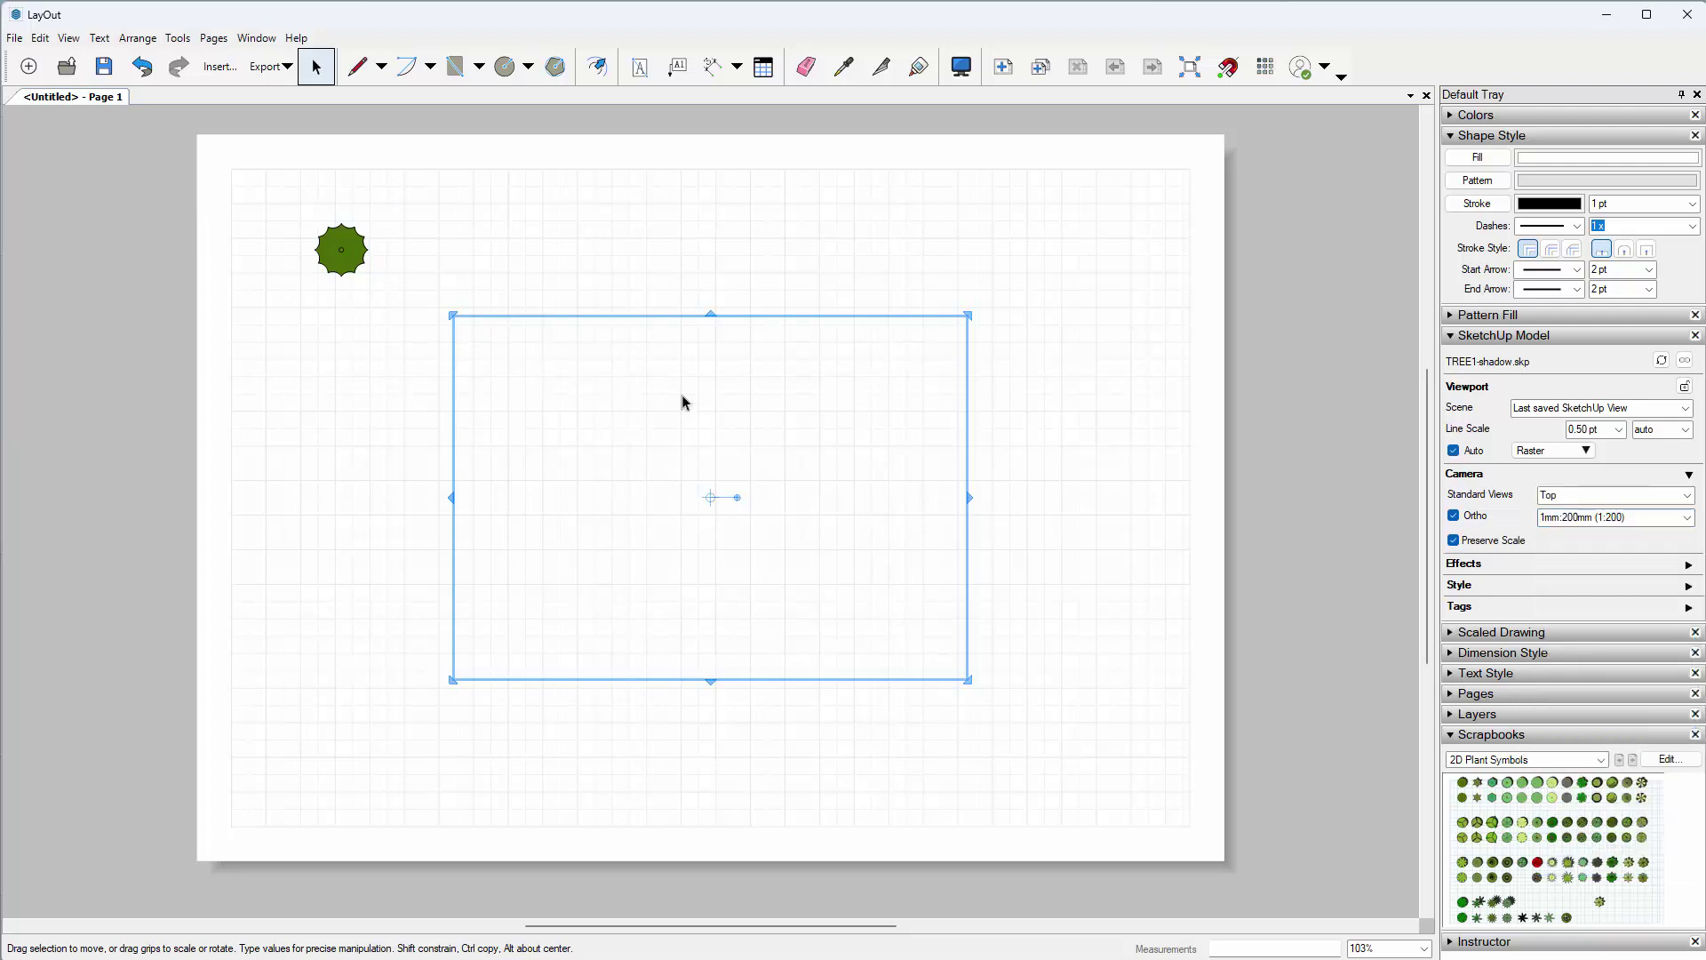
- Crop the TREE1-shadow viewport around its tree and place it right of the first tree
{"action": "mouse_move", "coordinate": [449, 311]}
{"action": "left_mouse_down"}
{"action": "mouse_move", "coordinate": [225, 142]}
{"action": "mouse_move", "coordinate": [641, 316]}
{"action": "mouse_move", "coordinate": [544, 254]}
{"action": "left_mouse_up"}
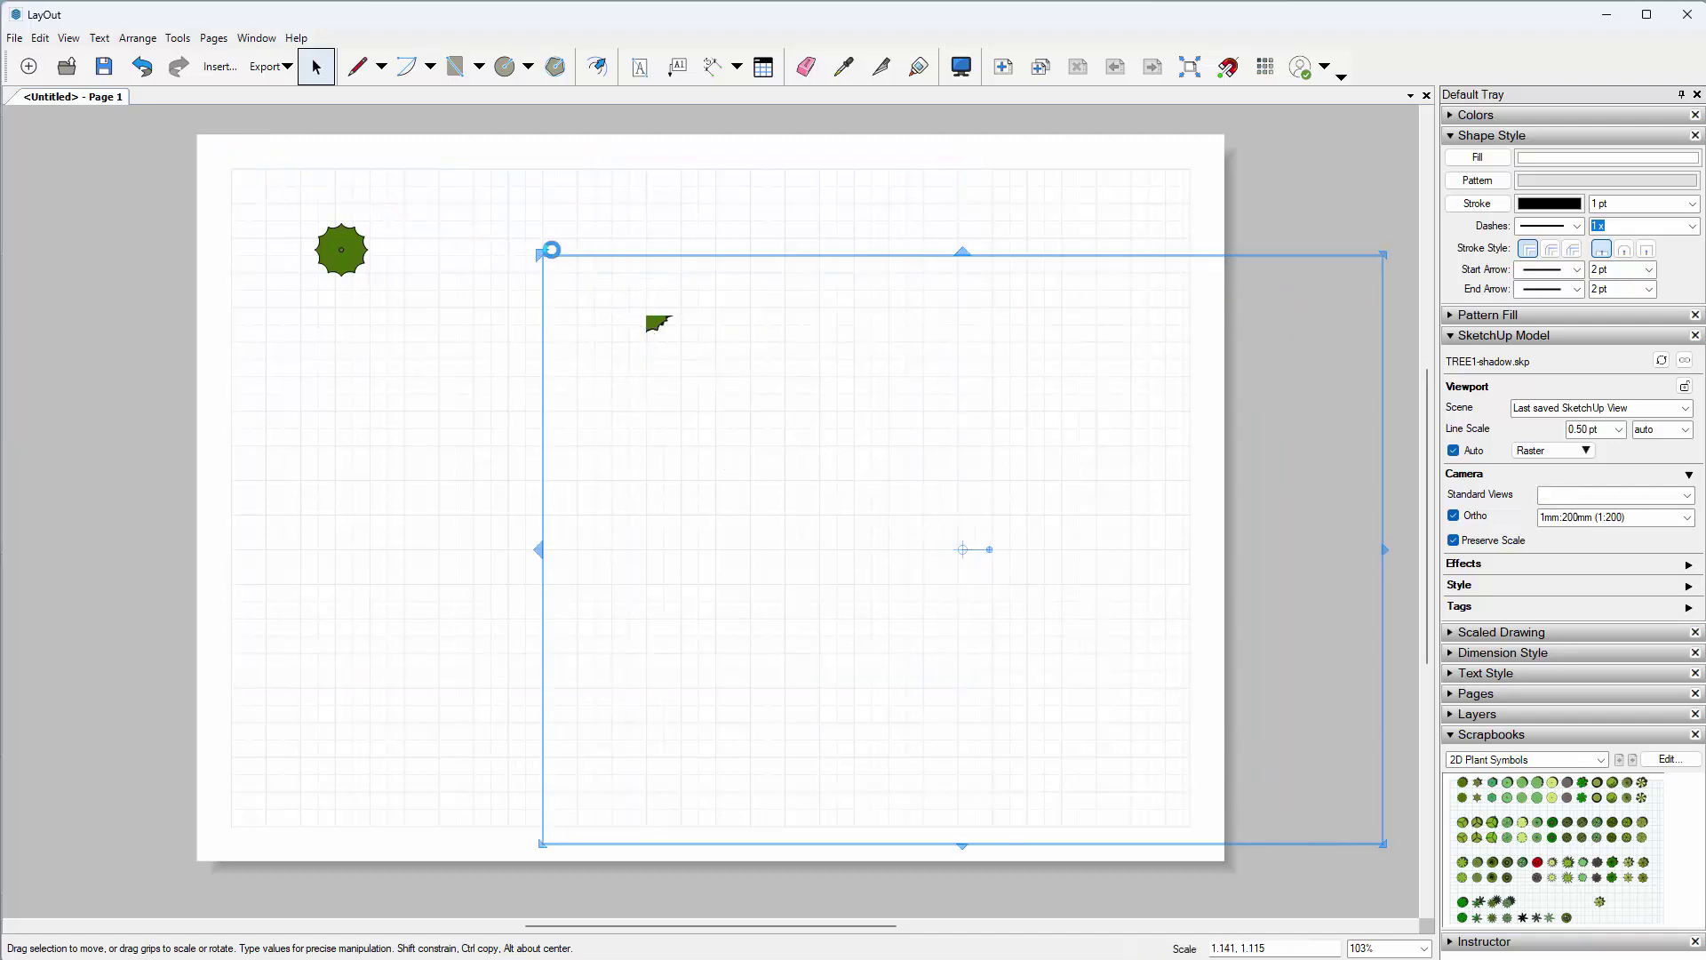
{"action": "left_click_drag", "start_coordinate": [1384, 844], "coordinate": [700, 343]}
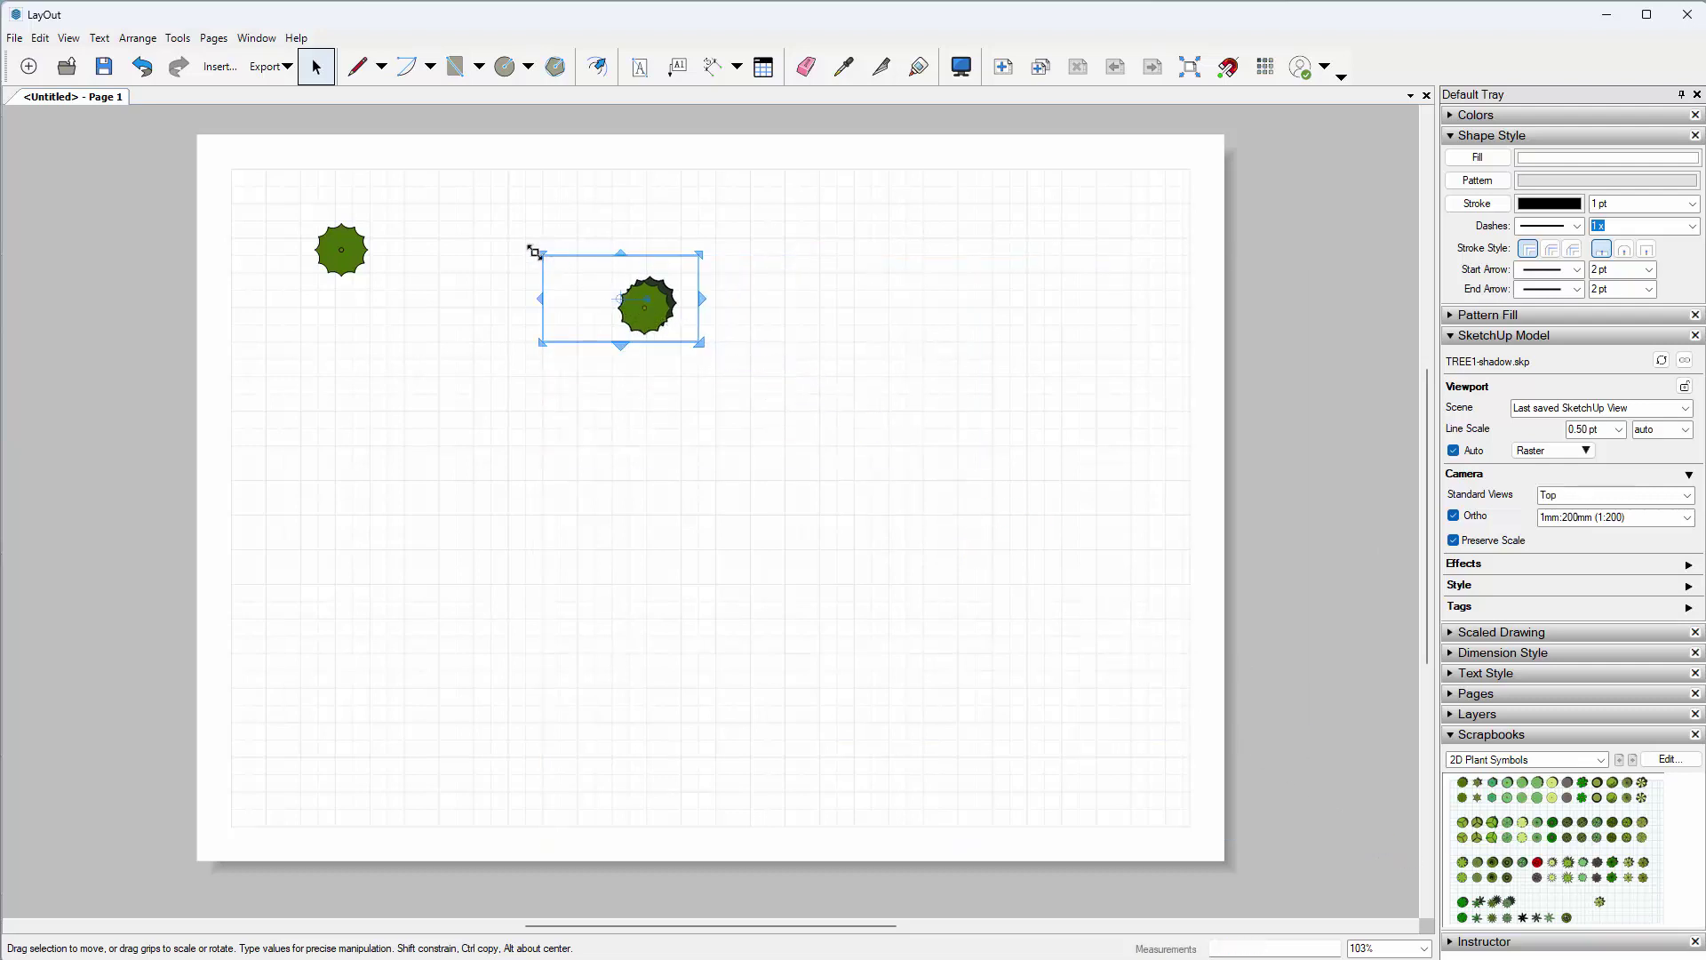
{"action": "left_click_drag", "start_coordinate": [539, 254], "coordinate": [607, 268]}
{"action": "left_click_drag", "start_coordinate": [643, 324], "coordinate": [418, 261]}
{"action": "left_click", "coordinate": [575, 331]}
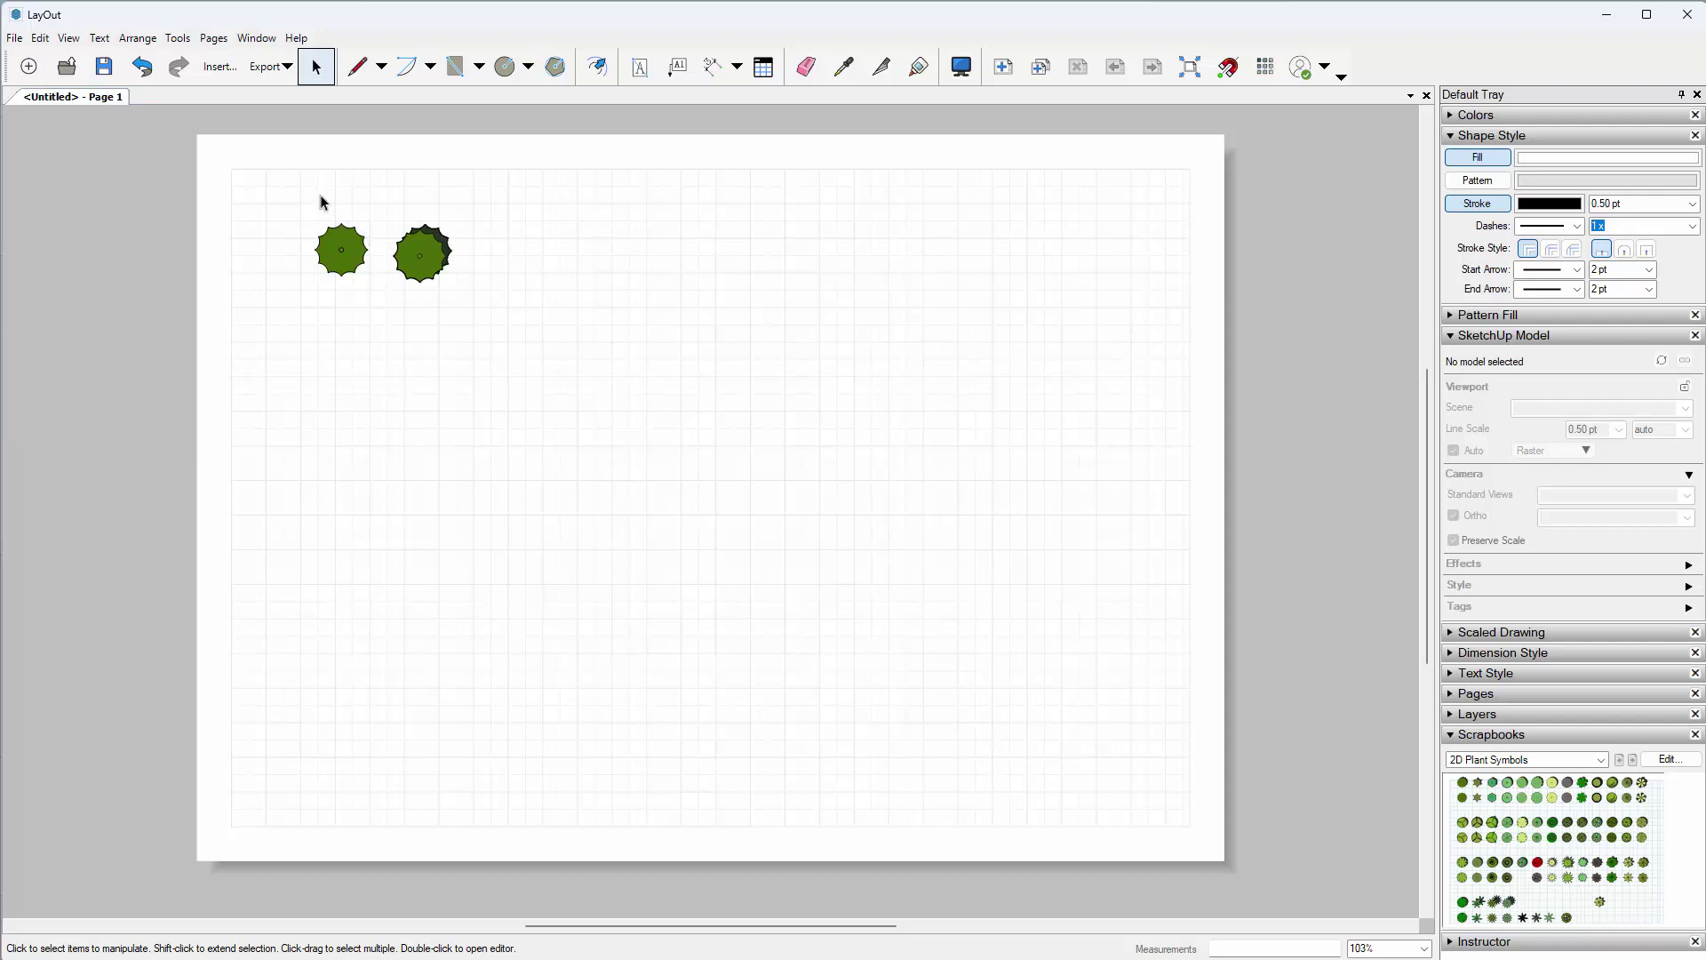
- Save the two-tree page as the scrapbook '2D Plant Symbols', overwriting the existing file
{"action": "left_click", "coordinate": [14, 39]}
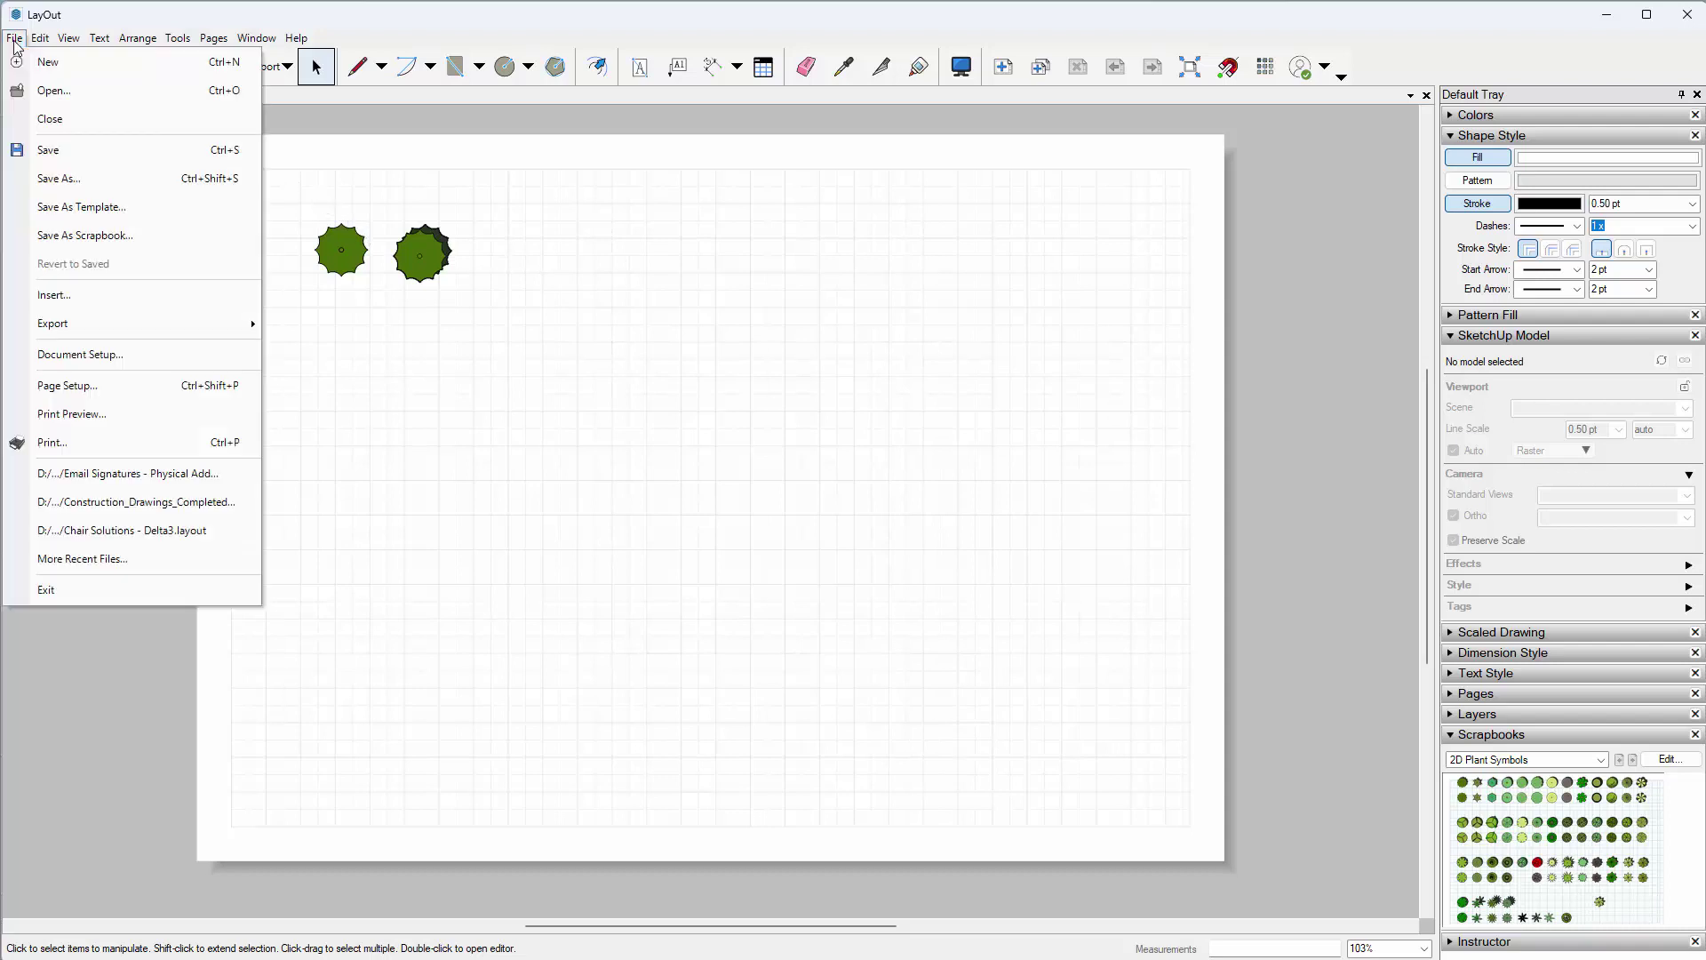
{"action": "left_click", "coordinate": [64, 236]}
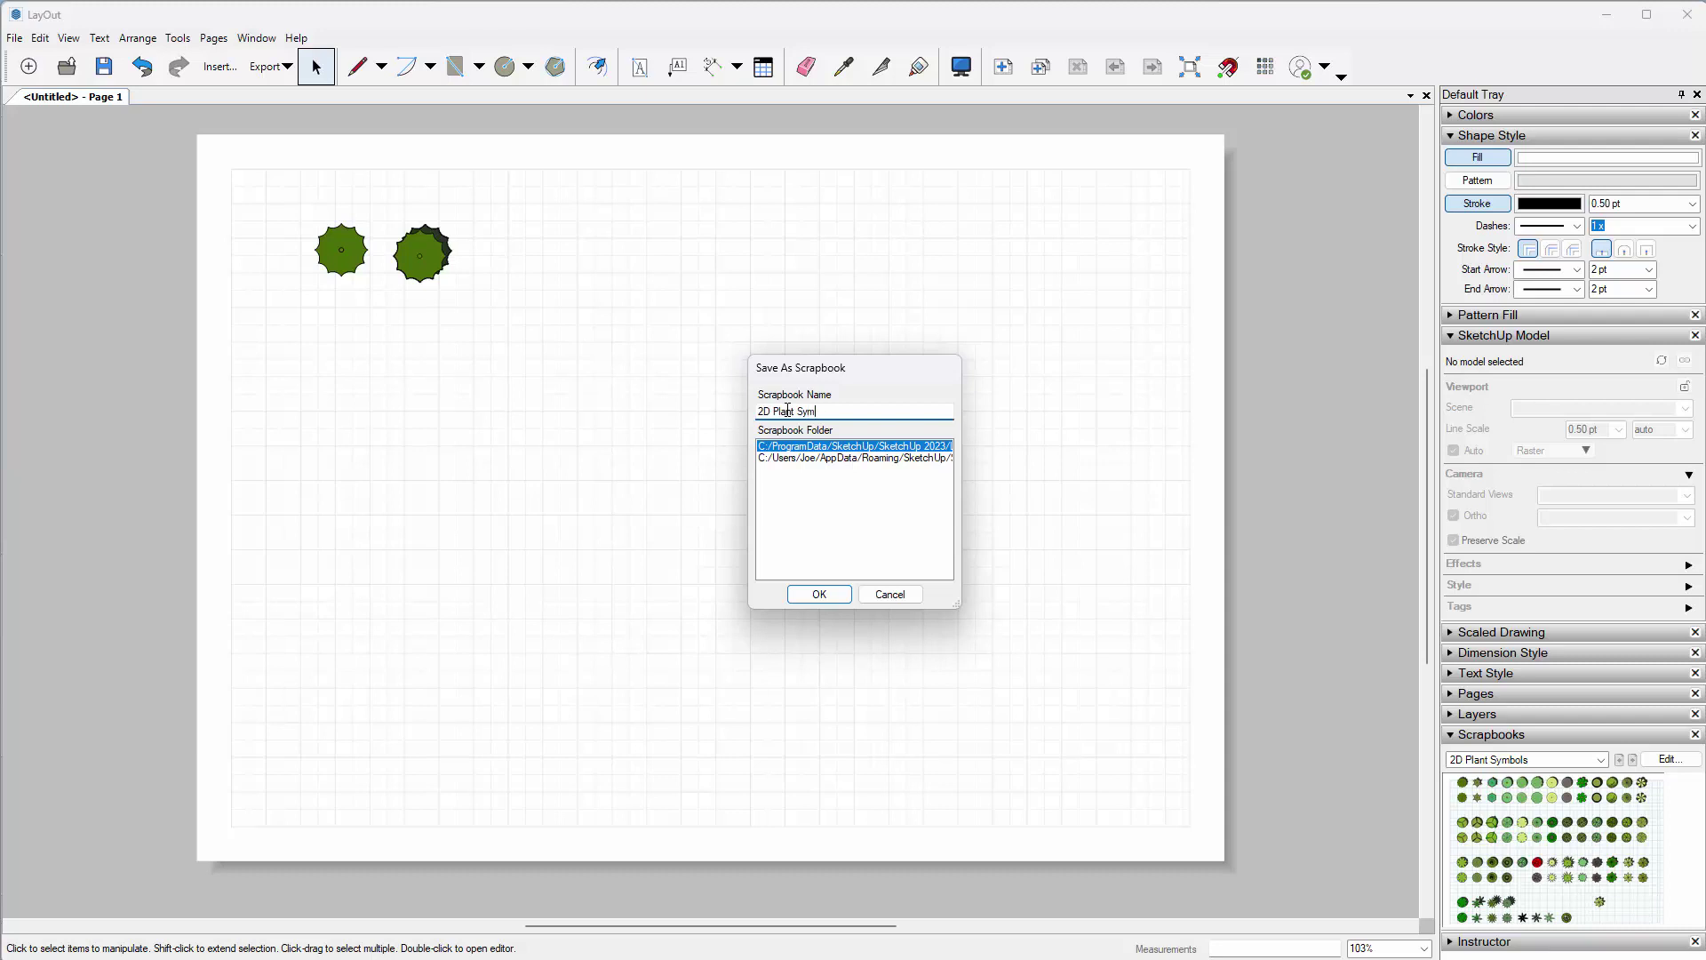
{"action": "key", "text": "Return"}
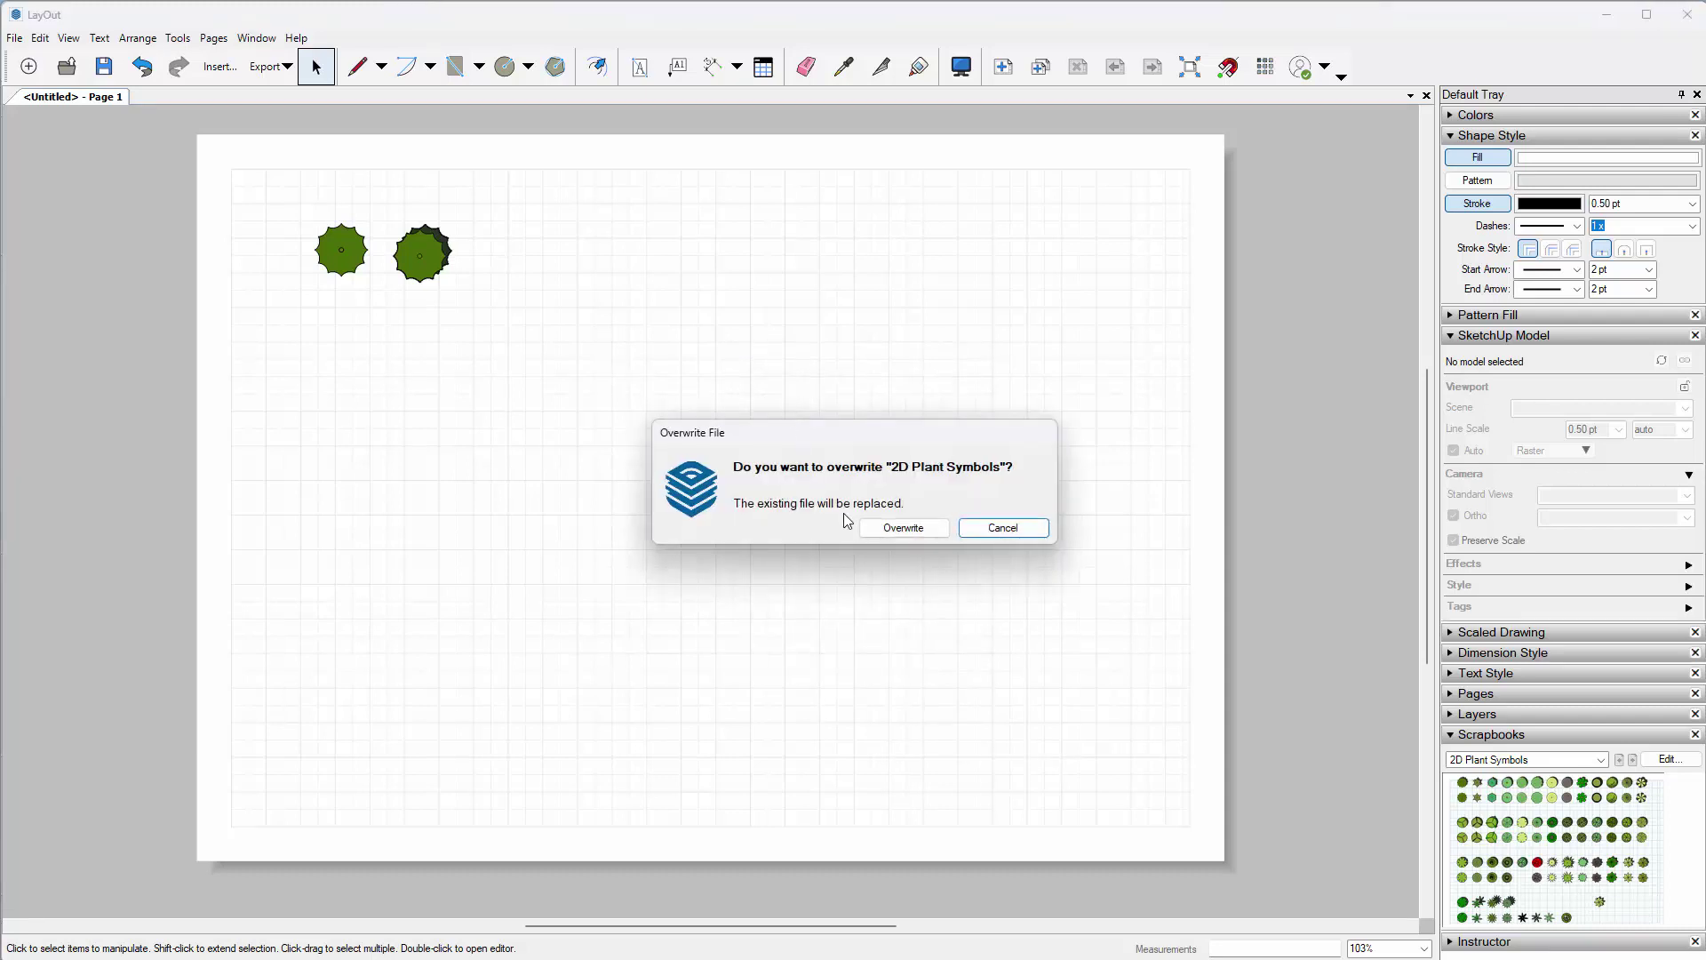
{"action": "left_click", "coordinate": [915, 532]}
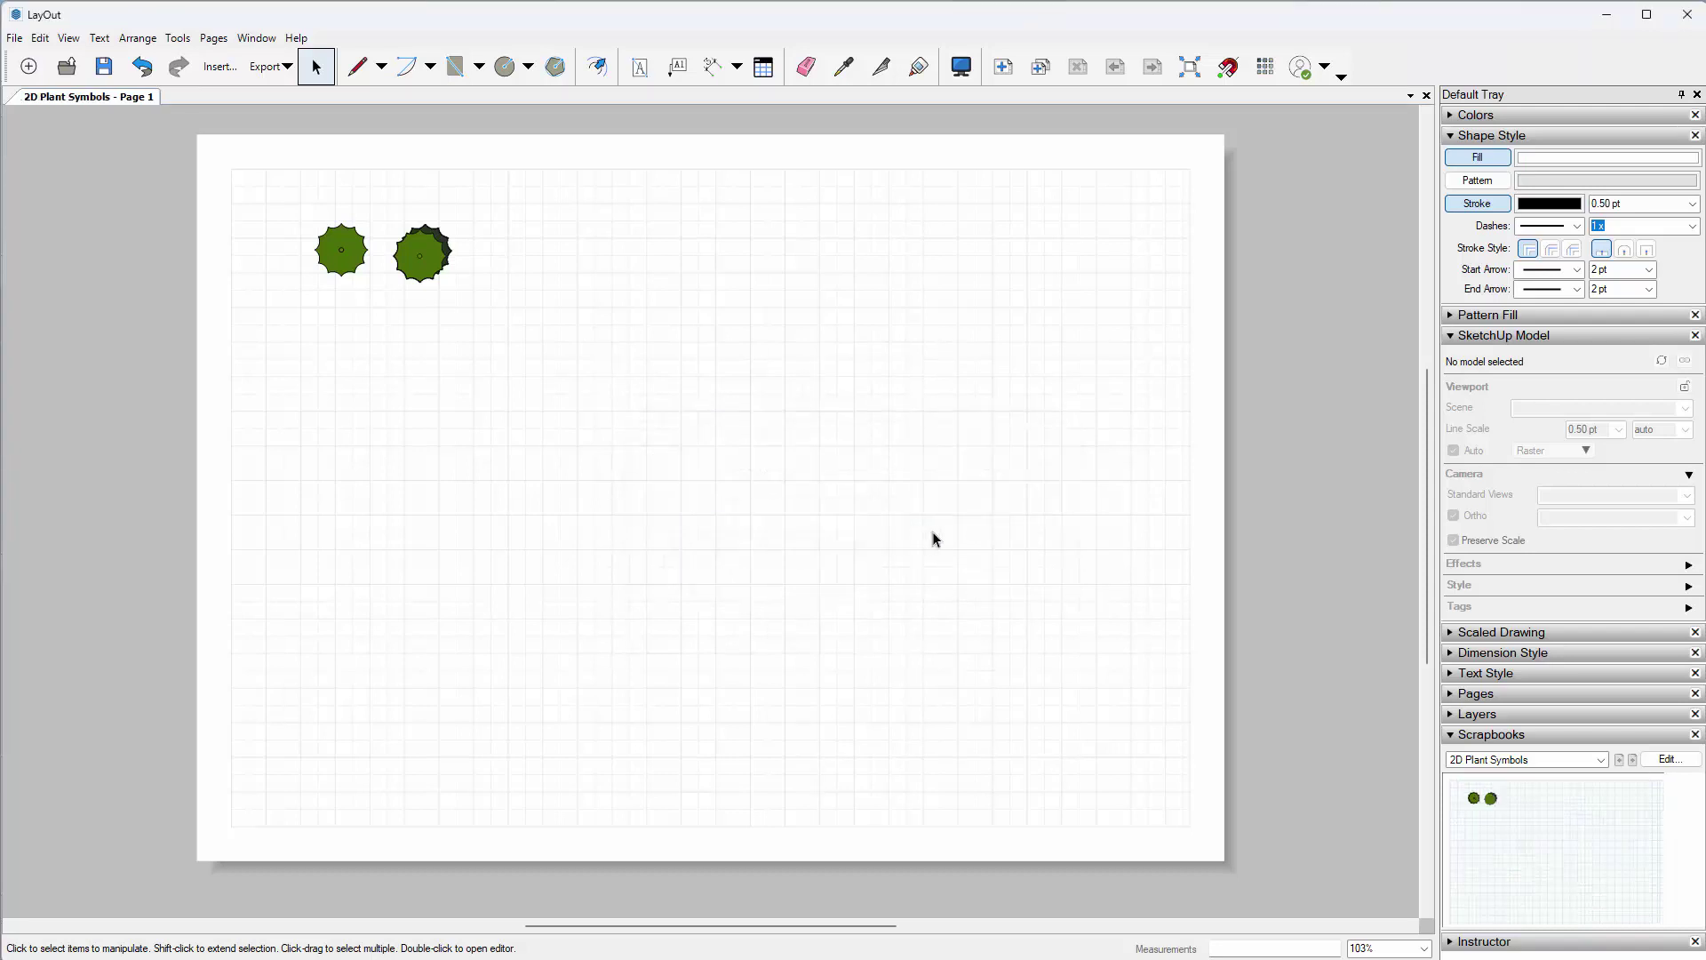
- Create a new LayOut document from the A3 Landscape titleblock template
{"action": "left_click", "coordinate": [28, 66]}
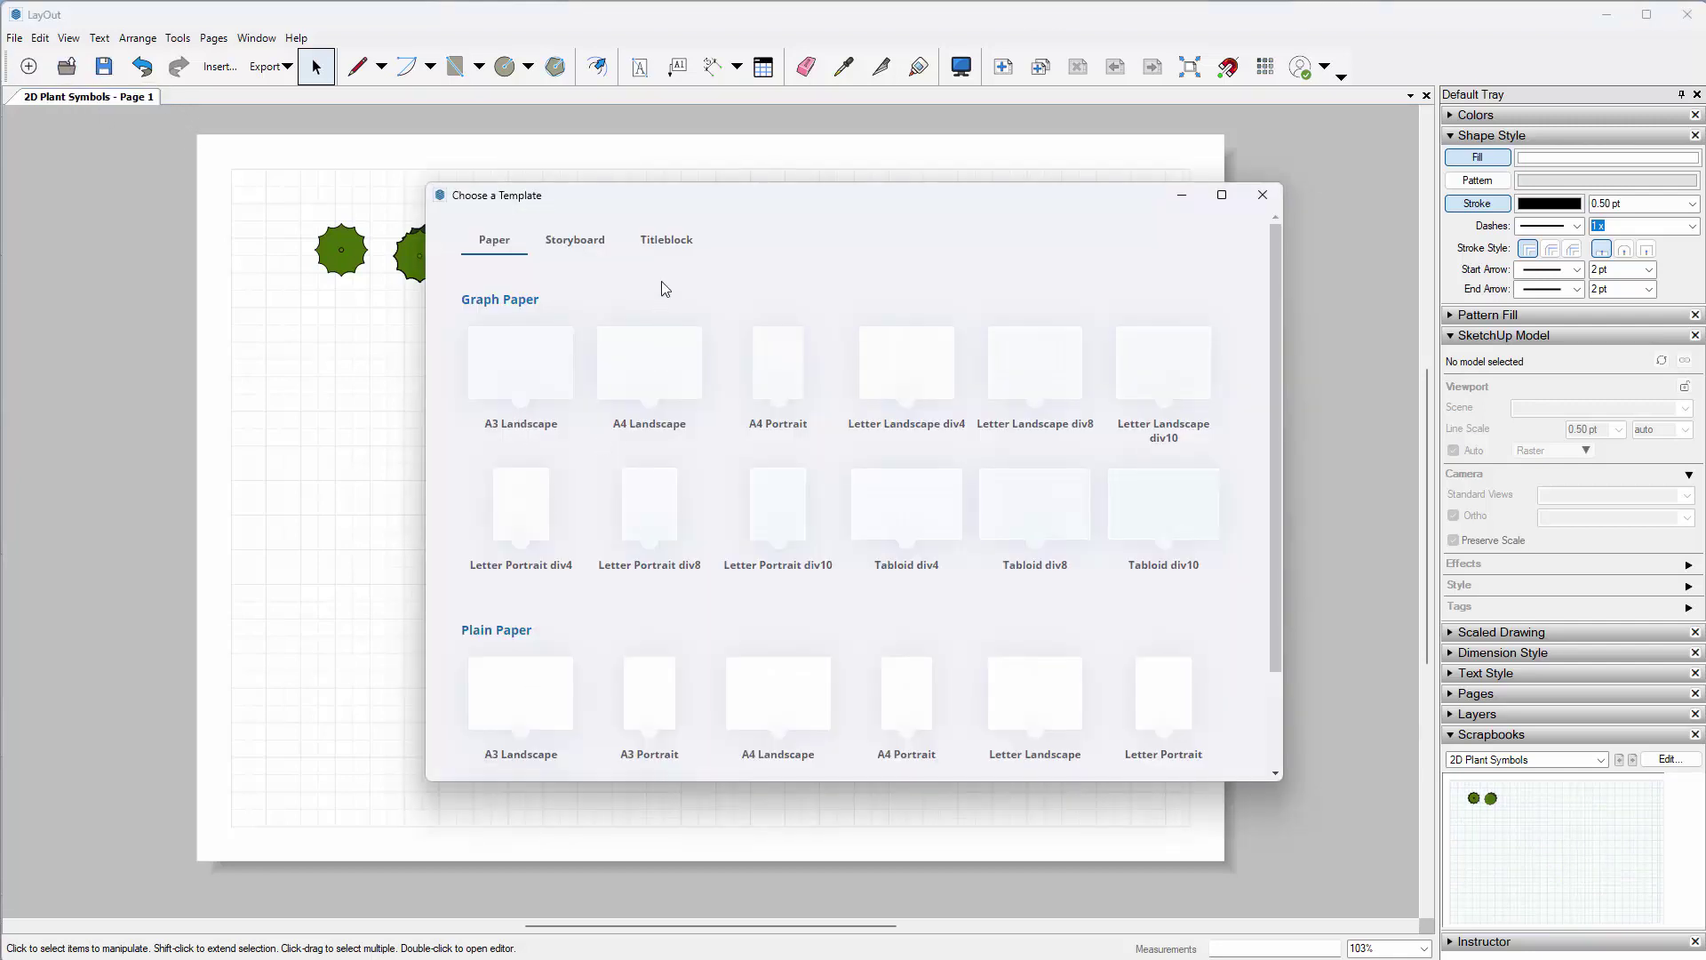
{"action": "left_click", "coordinate": [677, 245]}
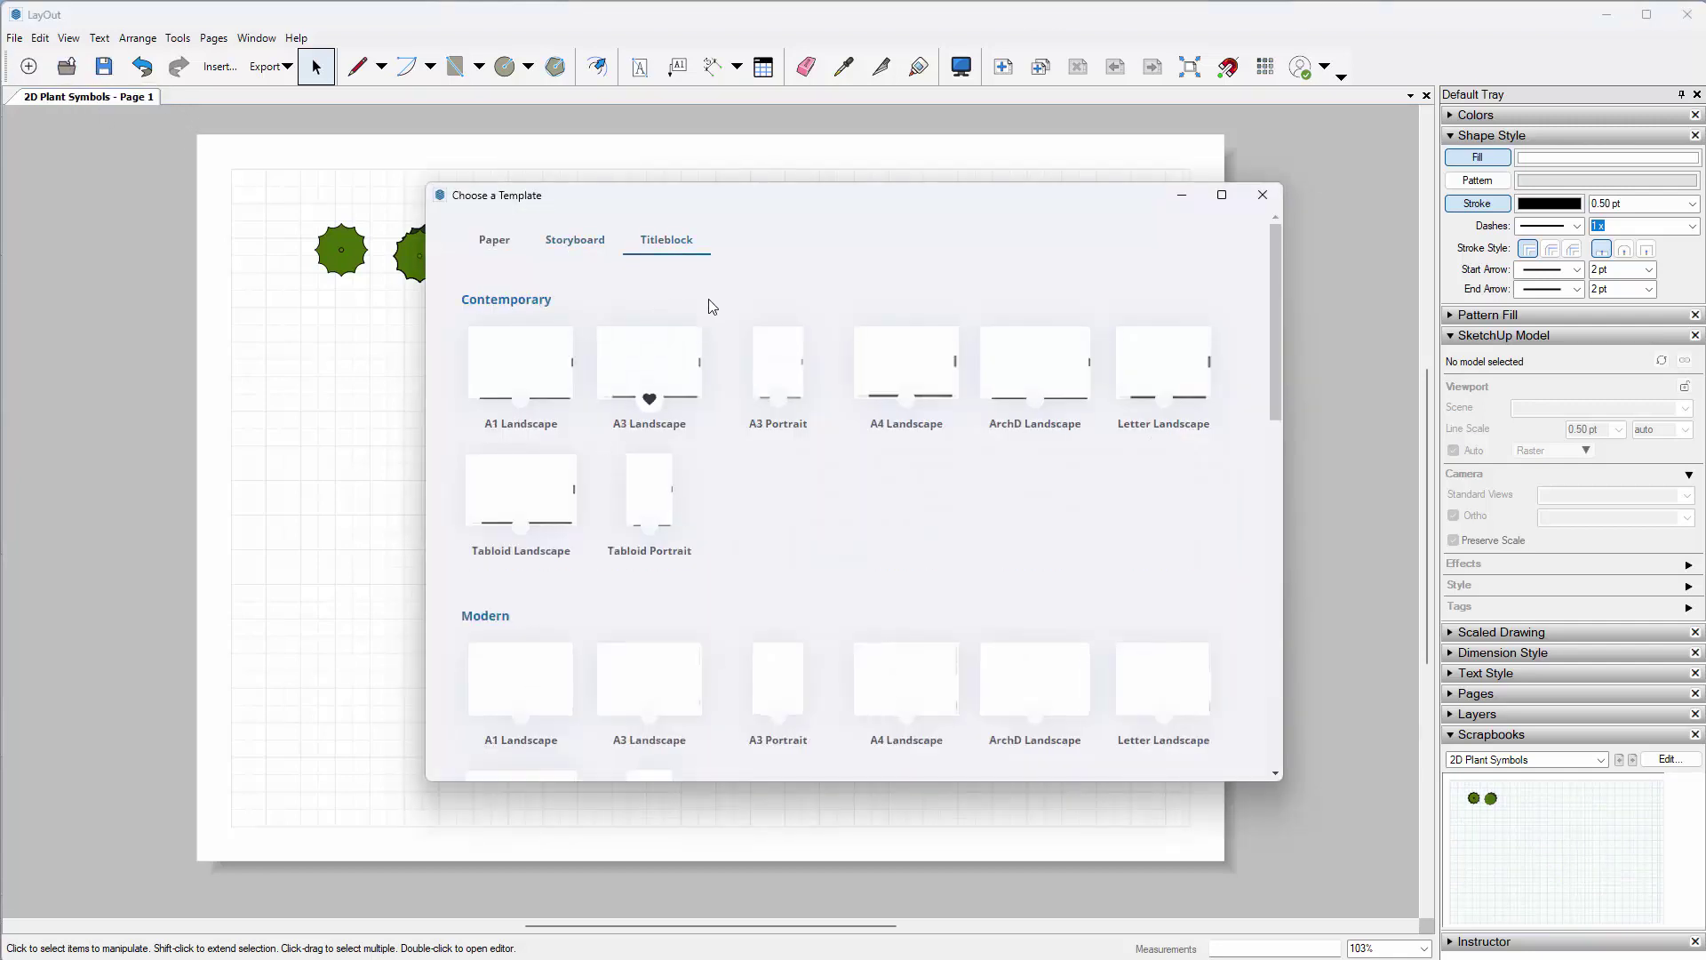
{"action": "double_click", "coordinate": [635, 370]}
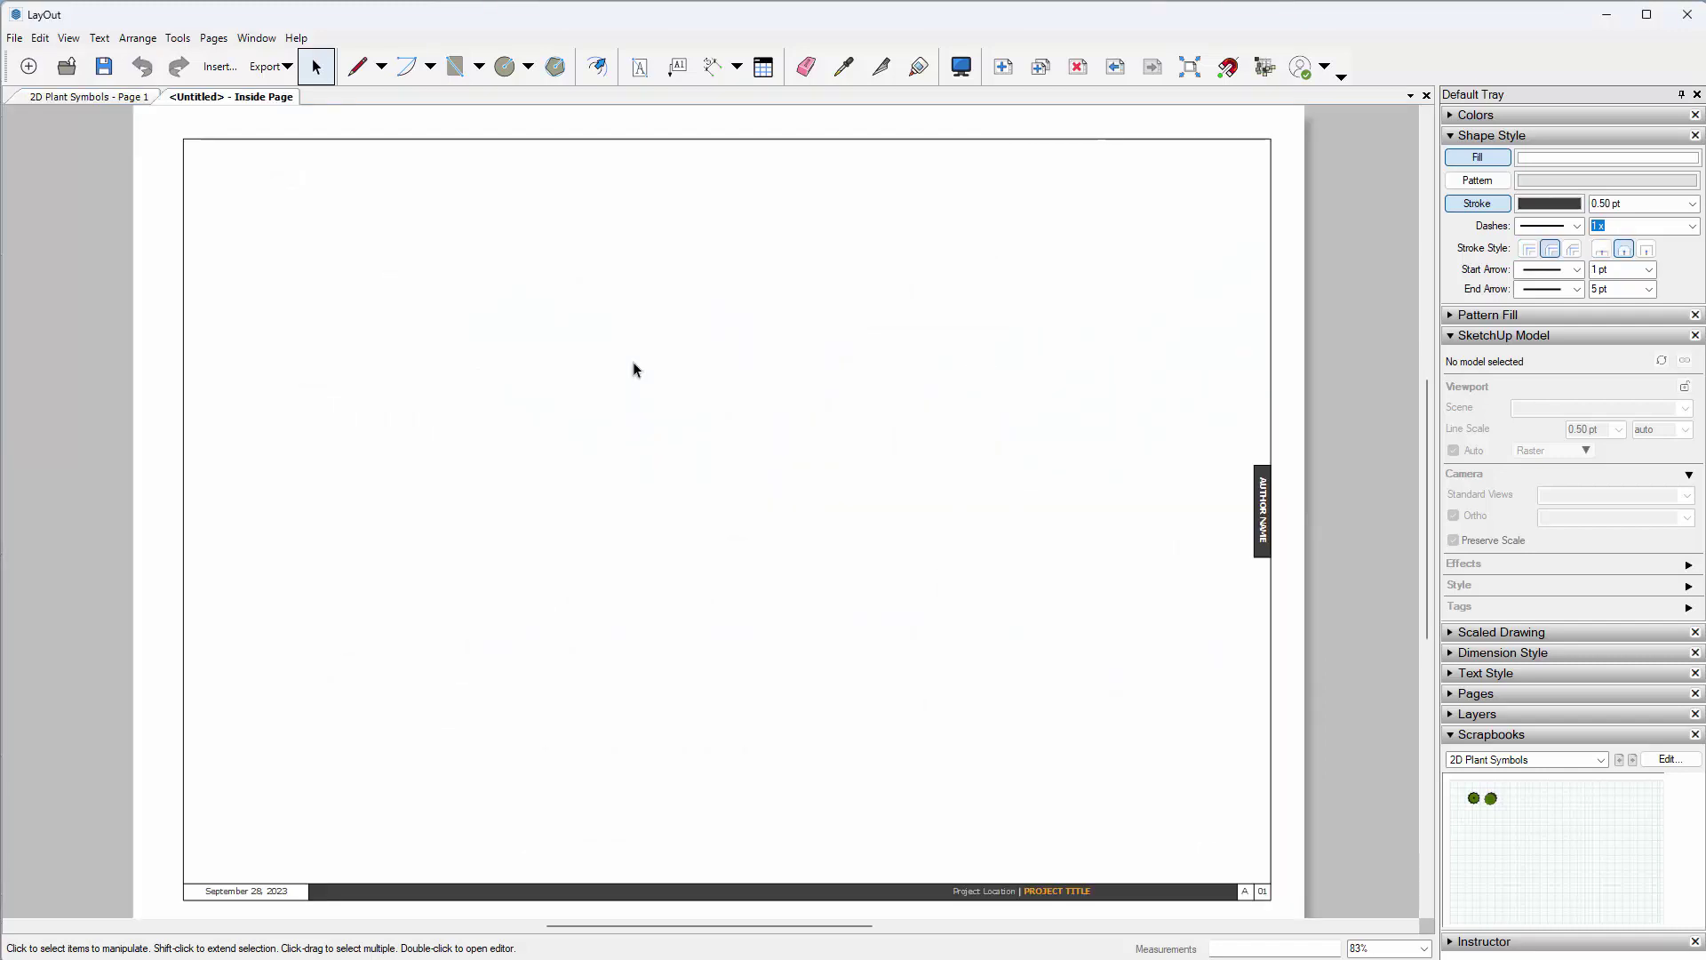
- Scatter about a dozen tree symbols from the scrapbook across the page
{"action": "left_click_drag", "start_coordinate": [1476, 798], "coordinate": [333, 271]}
{"action": "key", "text": "ctrl+z"}
{"action": "left_click_drag", "start_coordinate": [1483, 798], "coordinate": [510, 249]}
{"action": "left_click_drag", "start_coordinate": [510, 249], "coordinate": [752, 244], "text": "ctrl"}
{"action": "left_click_drag", "start_coordinate": [752, 245], "coordinate": [1015, 295], "text": "ctrl"}
{"action": "left_click_drag", "start_coordinate": [1015, 295], "coordinate": [1121, 418], "text": "ctrl"}
{"action": "left_click_drag", "start_coordinate": [1121, 419], "coordinate": [674, 602], "text": "ctrl"}
{"action": "left_click_drag", "start_coordinate": [675, 603], "coordinate": [392, 405], "text": "ctrl"}
{"action": "left_click_drag", "start_coordinate": [392, 405], "coordinate": [487, 352], "text": "ctrl"}
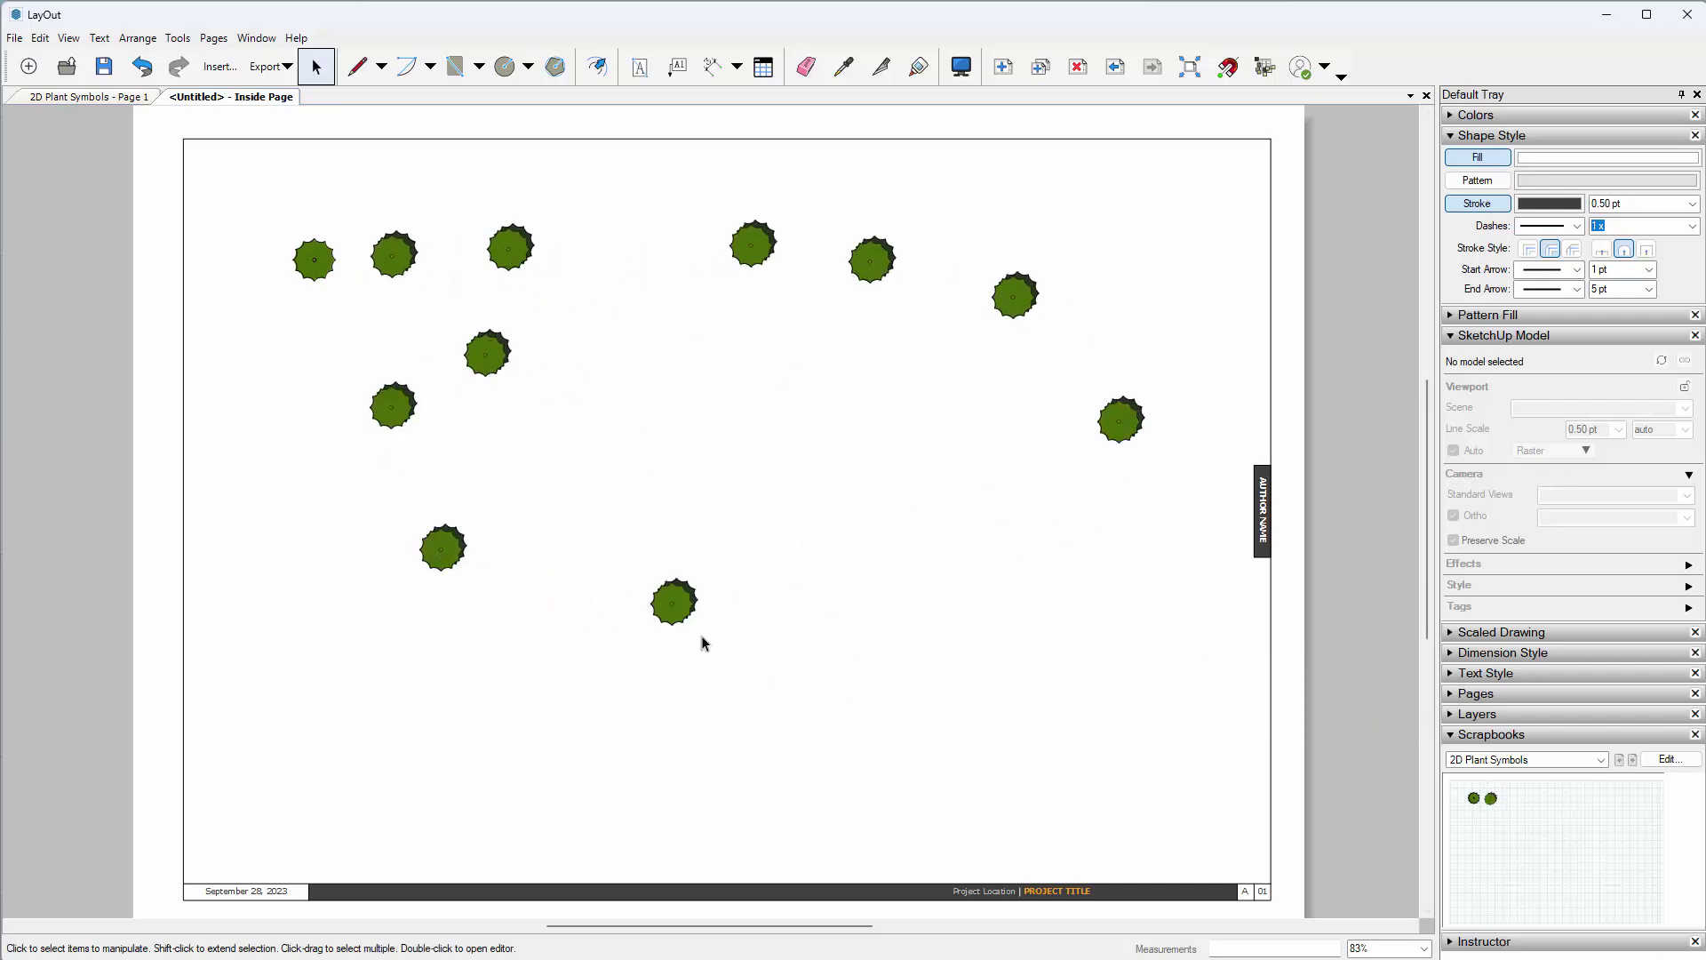
- Set the lower-middle tree's viewport scale to 1:100, after briefly trying 1:500
{"action": "left_click", "coordinate": [681, 613]}
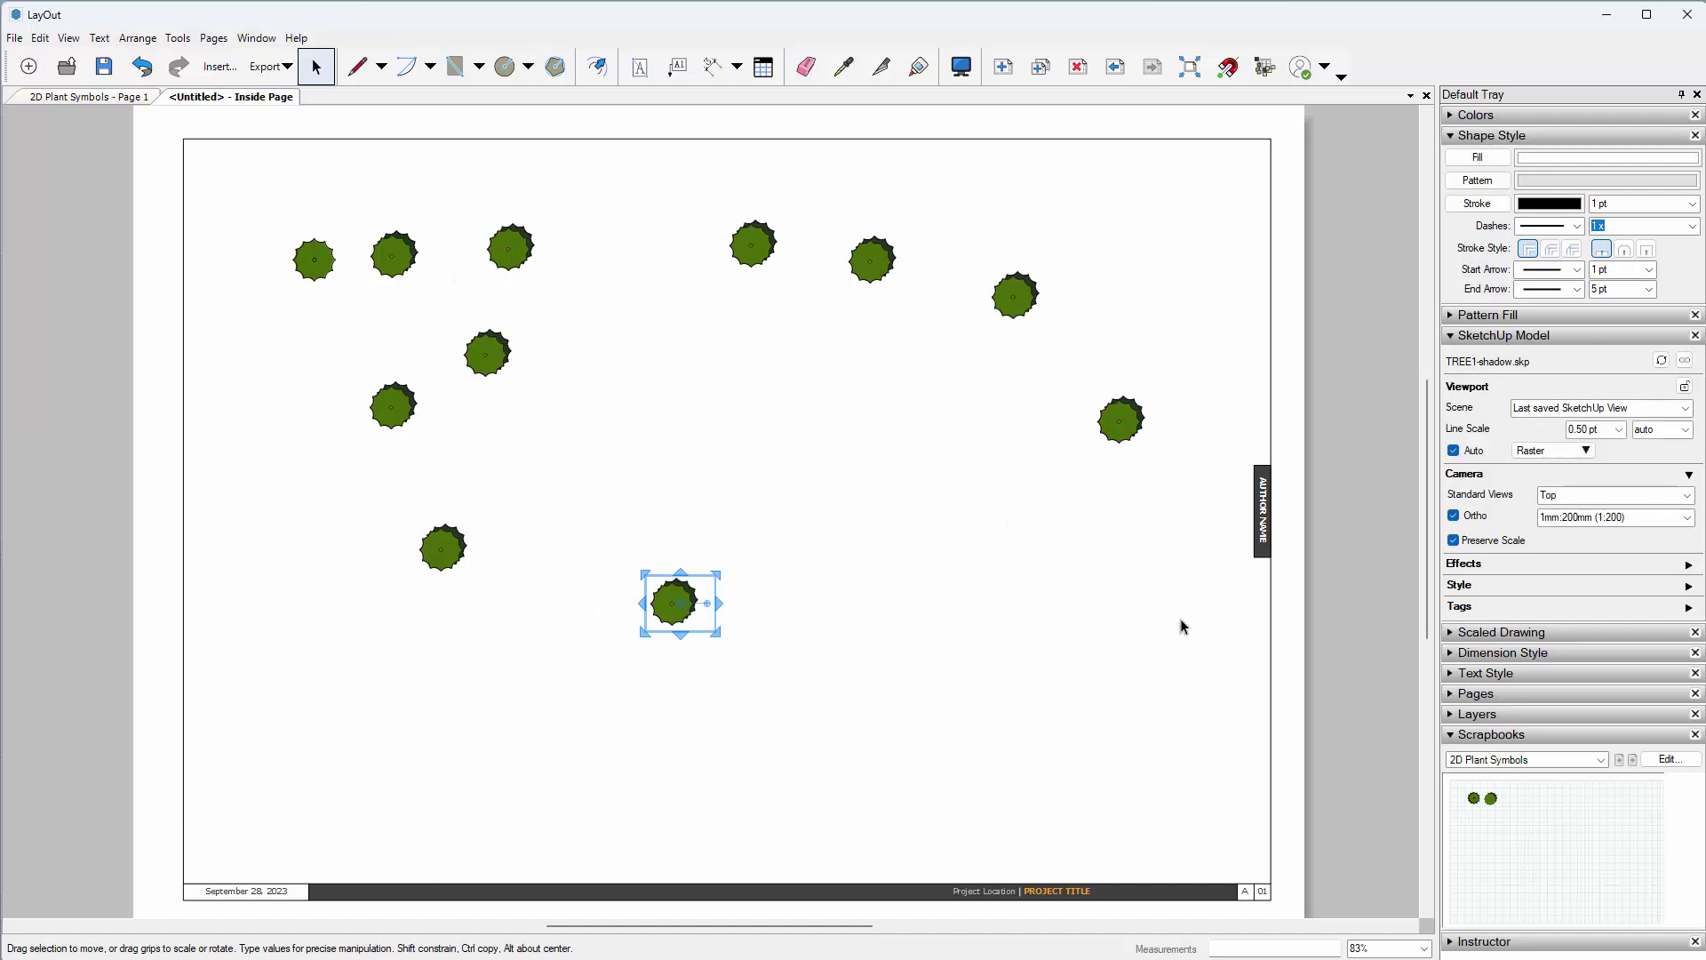
{"action": "left_click", "coordinate": [1687, 519]}
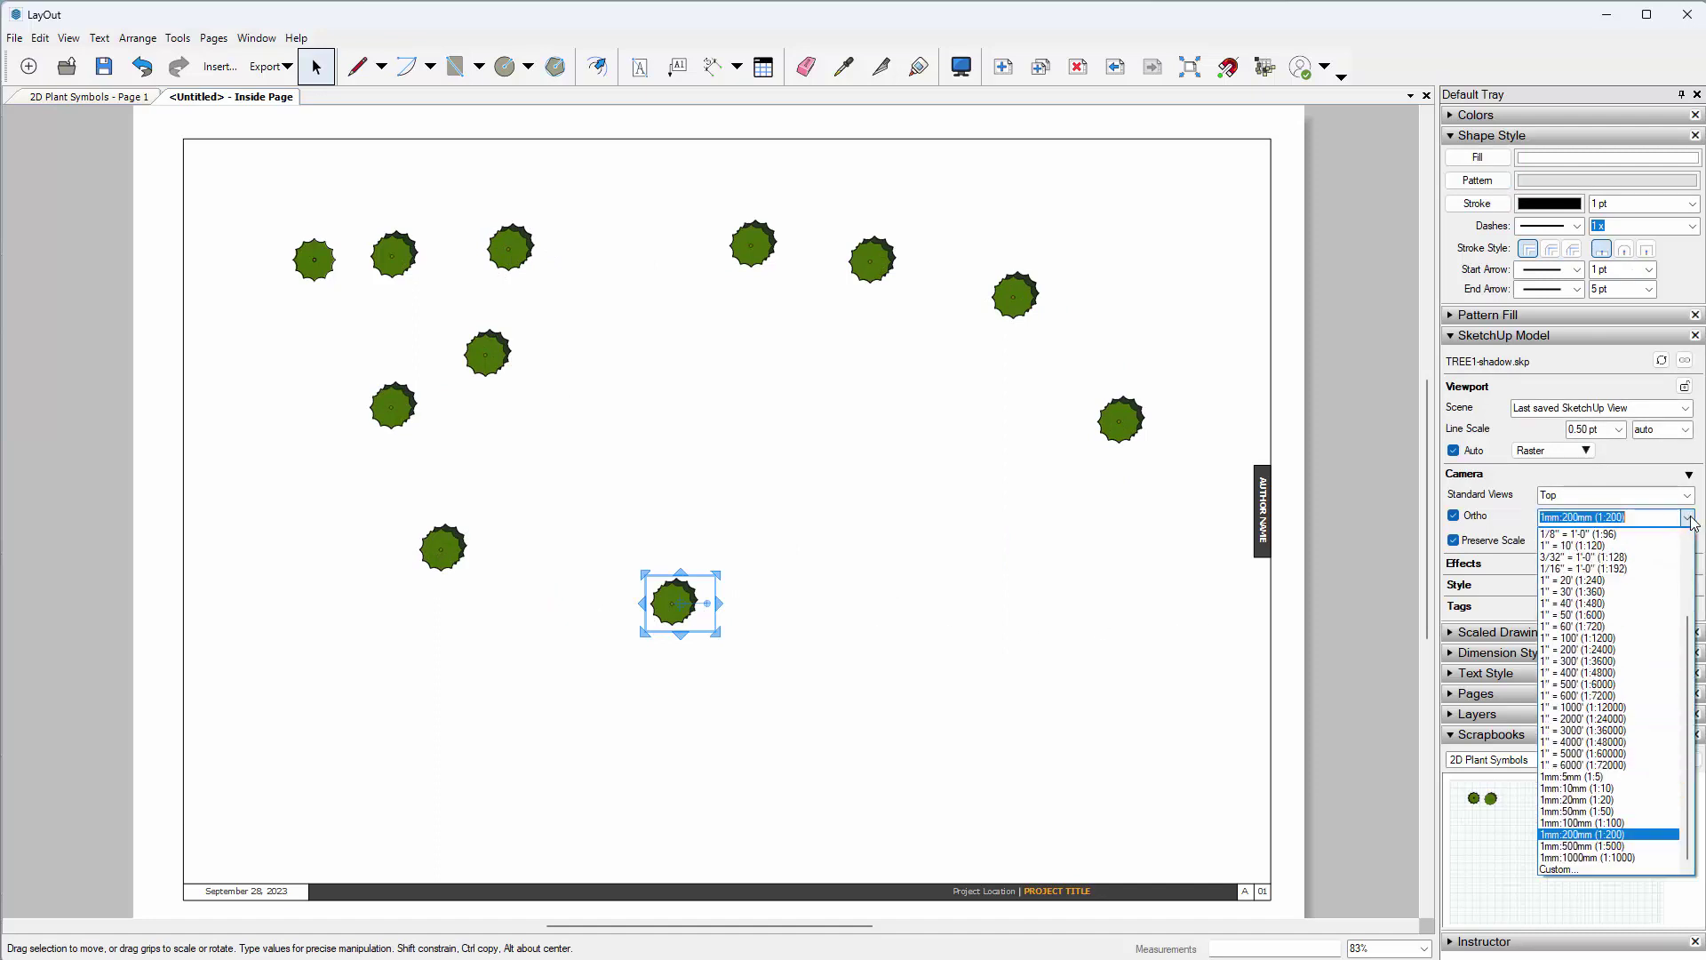
{"action": "left_click", "coordinate": [1621, 847]}
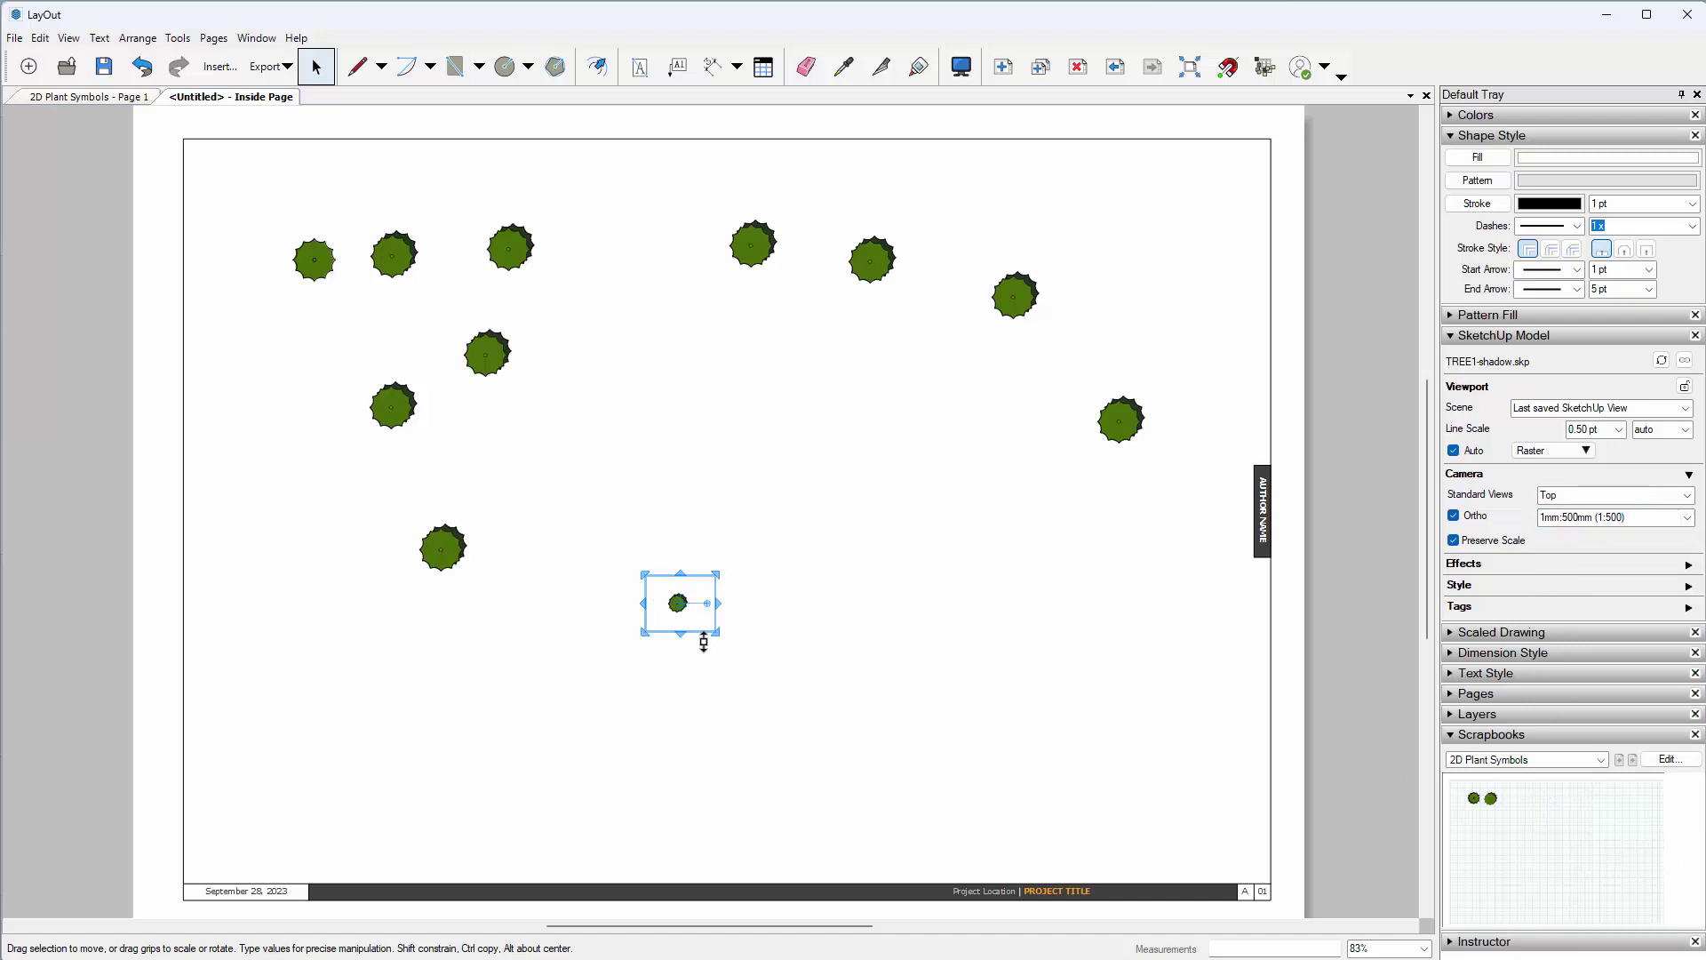
{"action": "left_click", "coordinate": [1686, 517]}
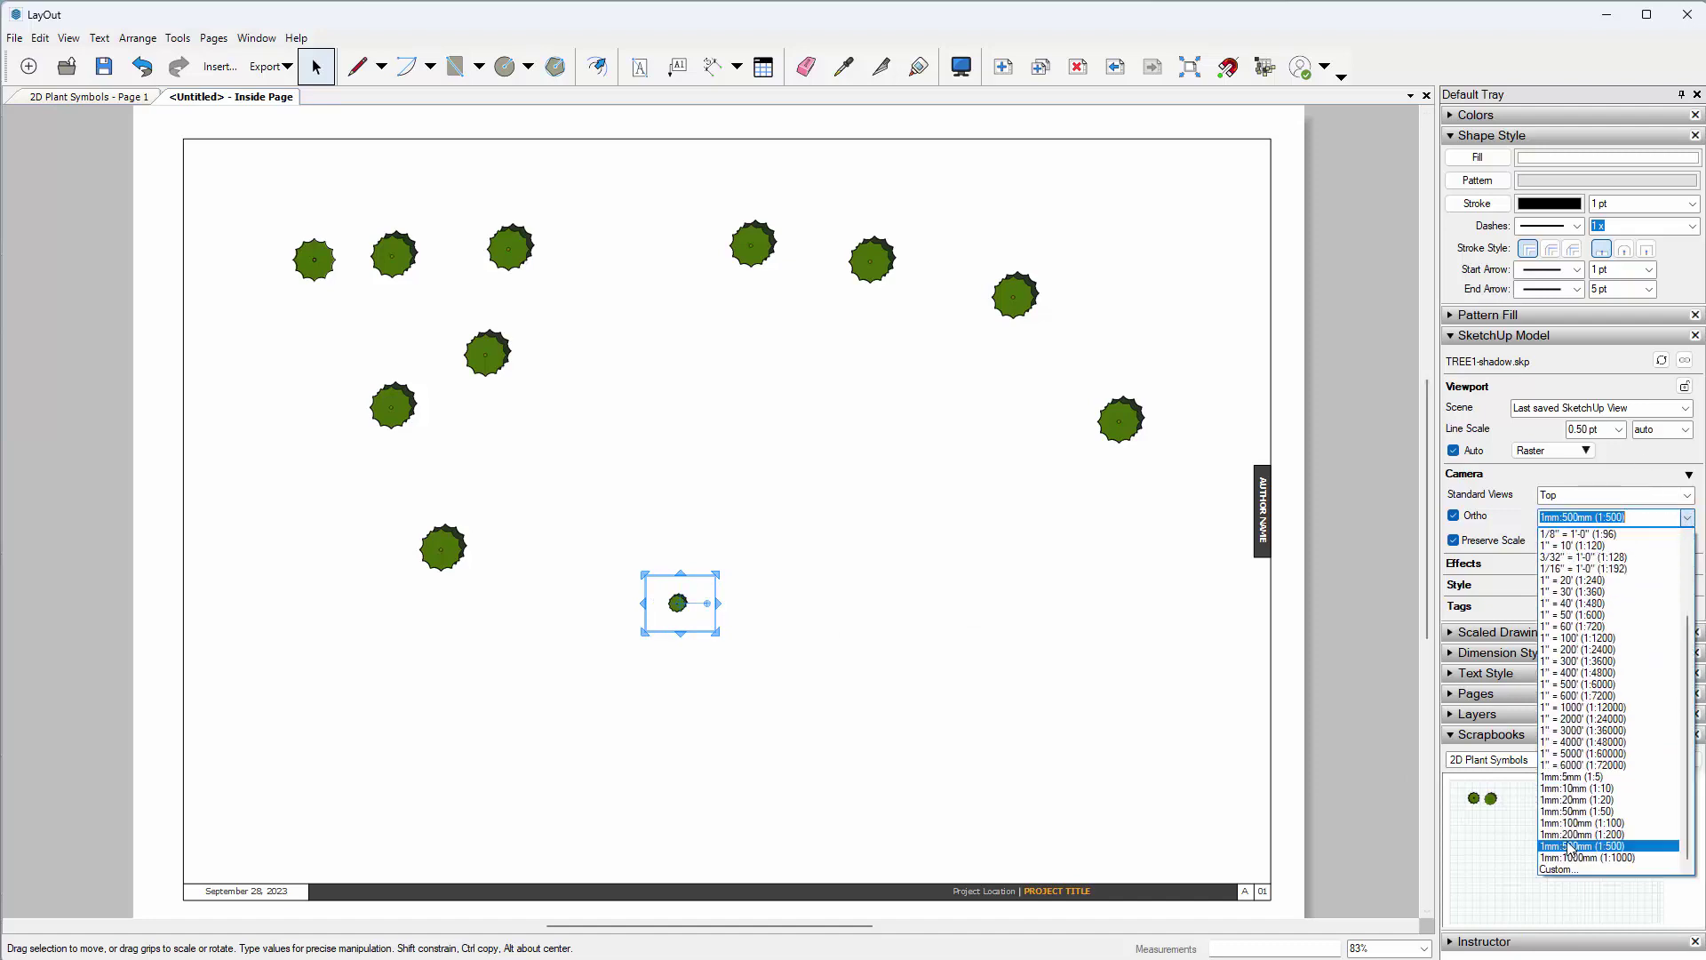
{"action": "left_click", "coordinate": [1577, 823]}
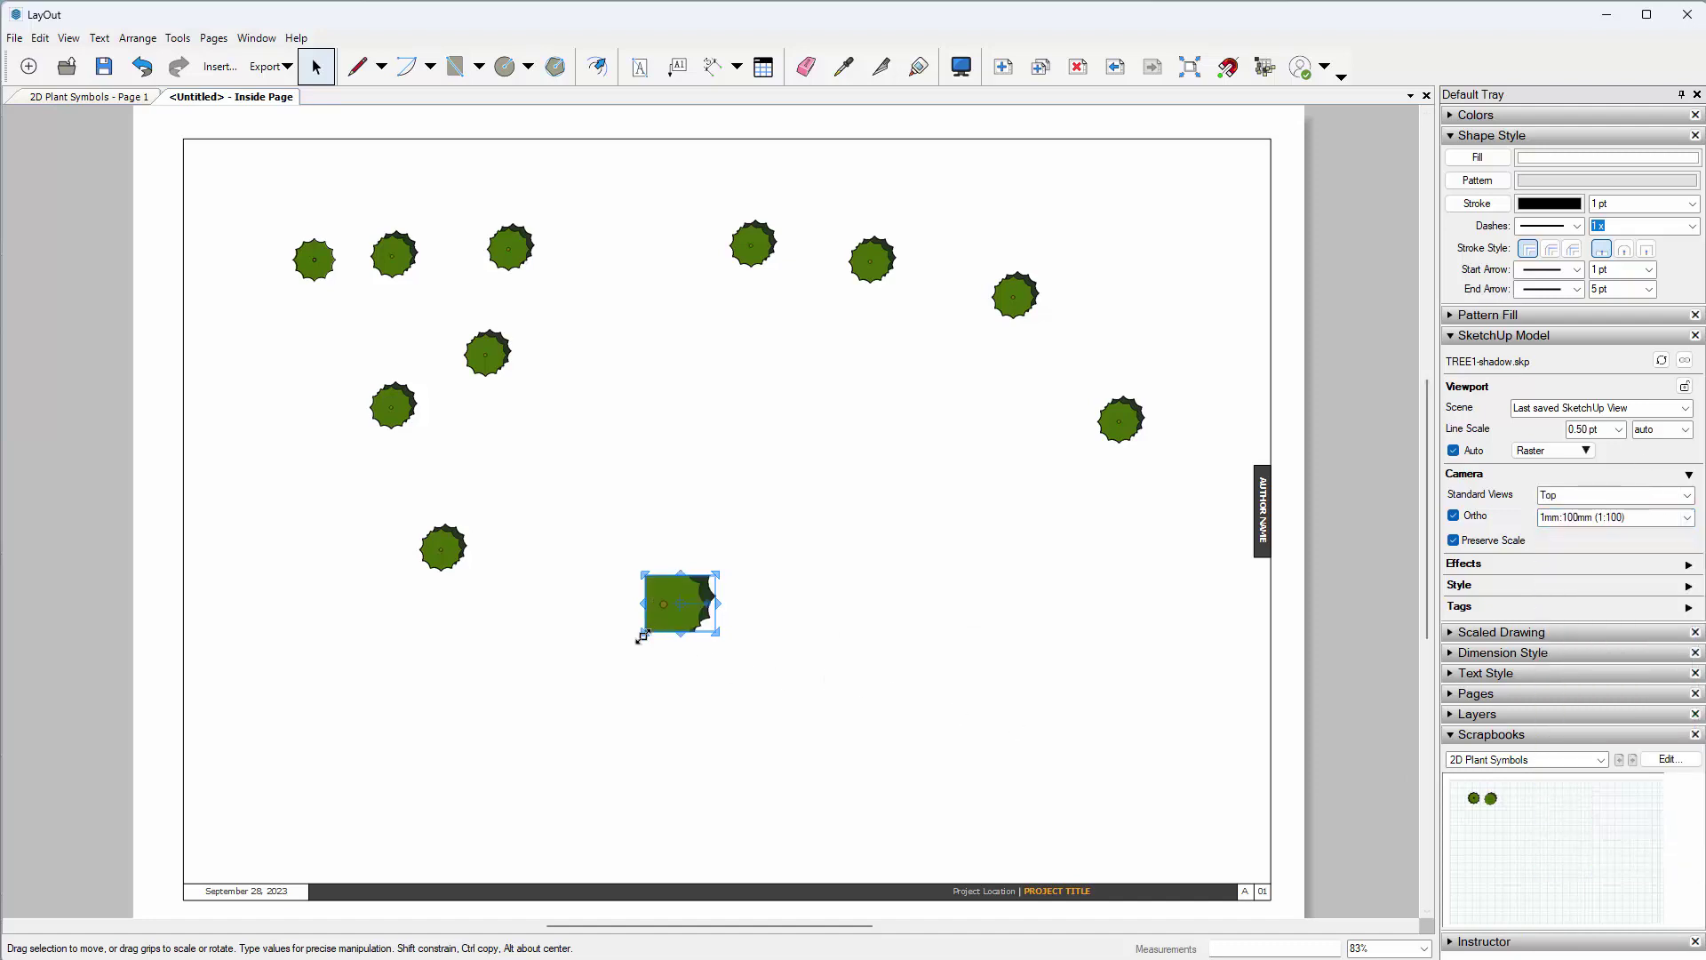
- Drag the tree viewport's grips outward so the tree is no longer cropped
{"action": "left_click_drag", "start_coordinate": [642, 636], "coordinate": [609, 660]}
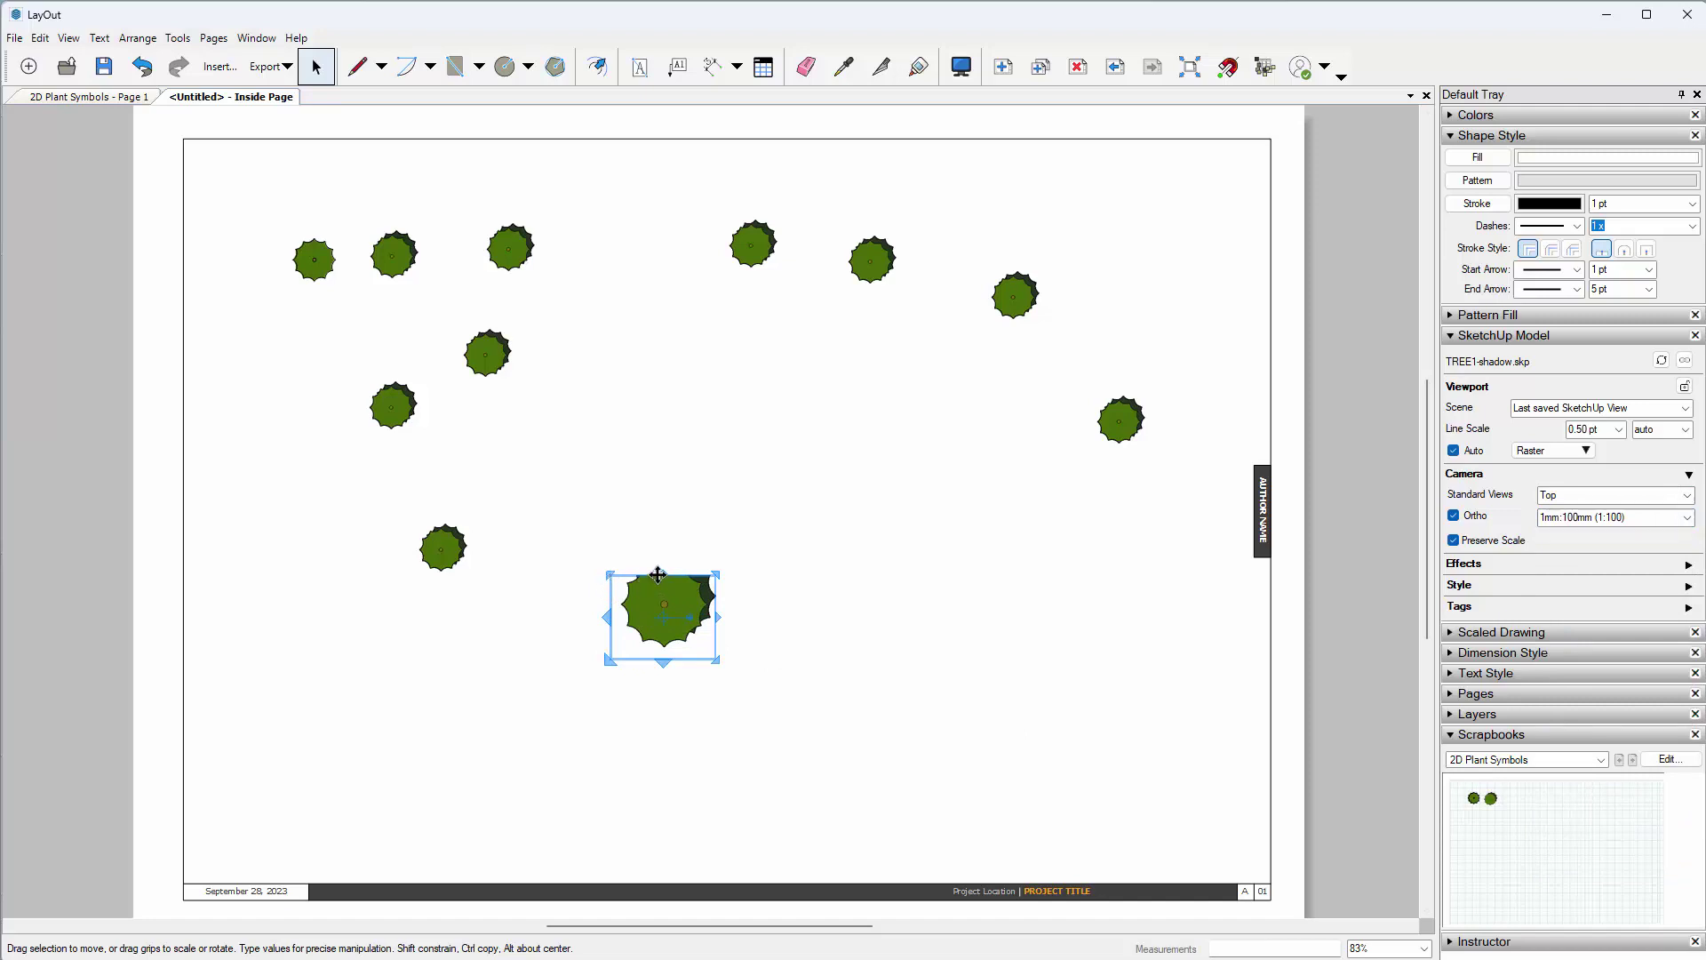
{"action": "left_click_drag", "start_coordinate": [657, 574], "coordinate": [663, 545]}
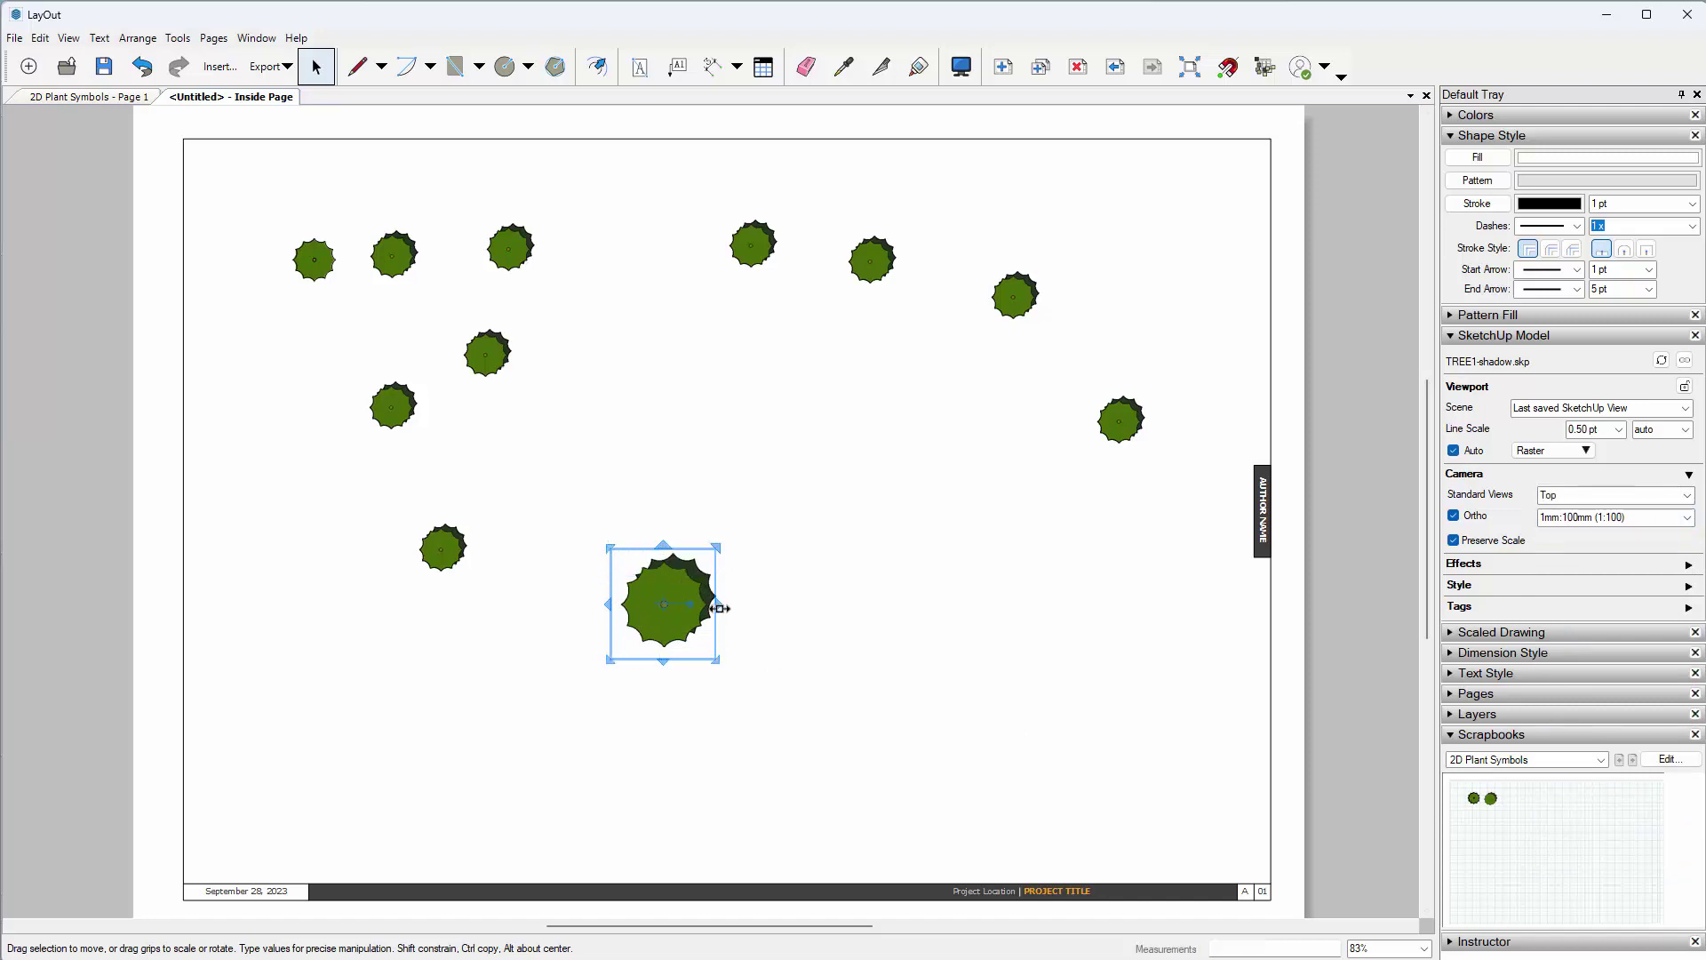
{"action": "left_click_drag", "start_coordinate": [717, 606], "coordinate": [732, 605]}
{"action": "left_click", "coordinate": [1686, 517]}
- Switch the tree to 1:50 and enlarge its frame to show the whole tree
{"action": "left_click", "coordinate": [1604, 788]}
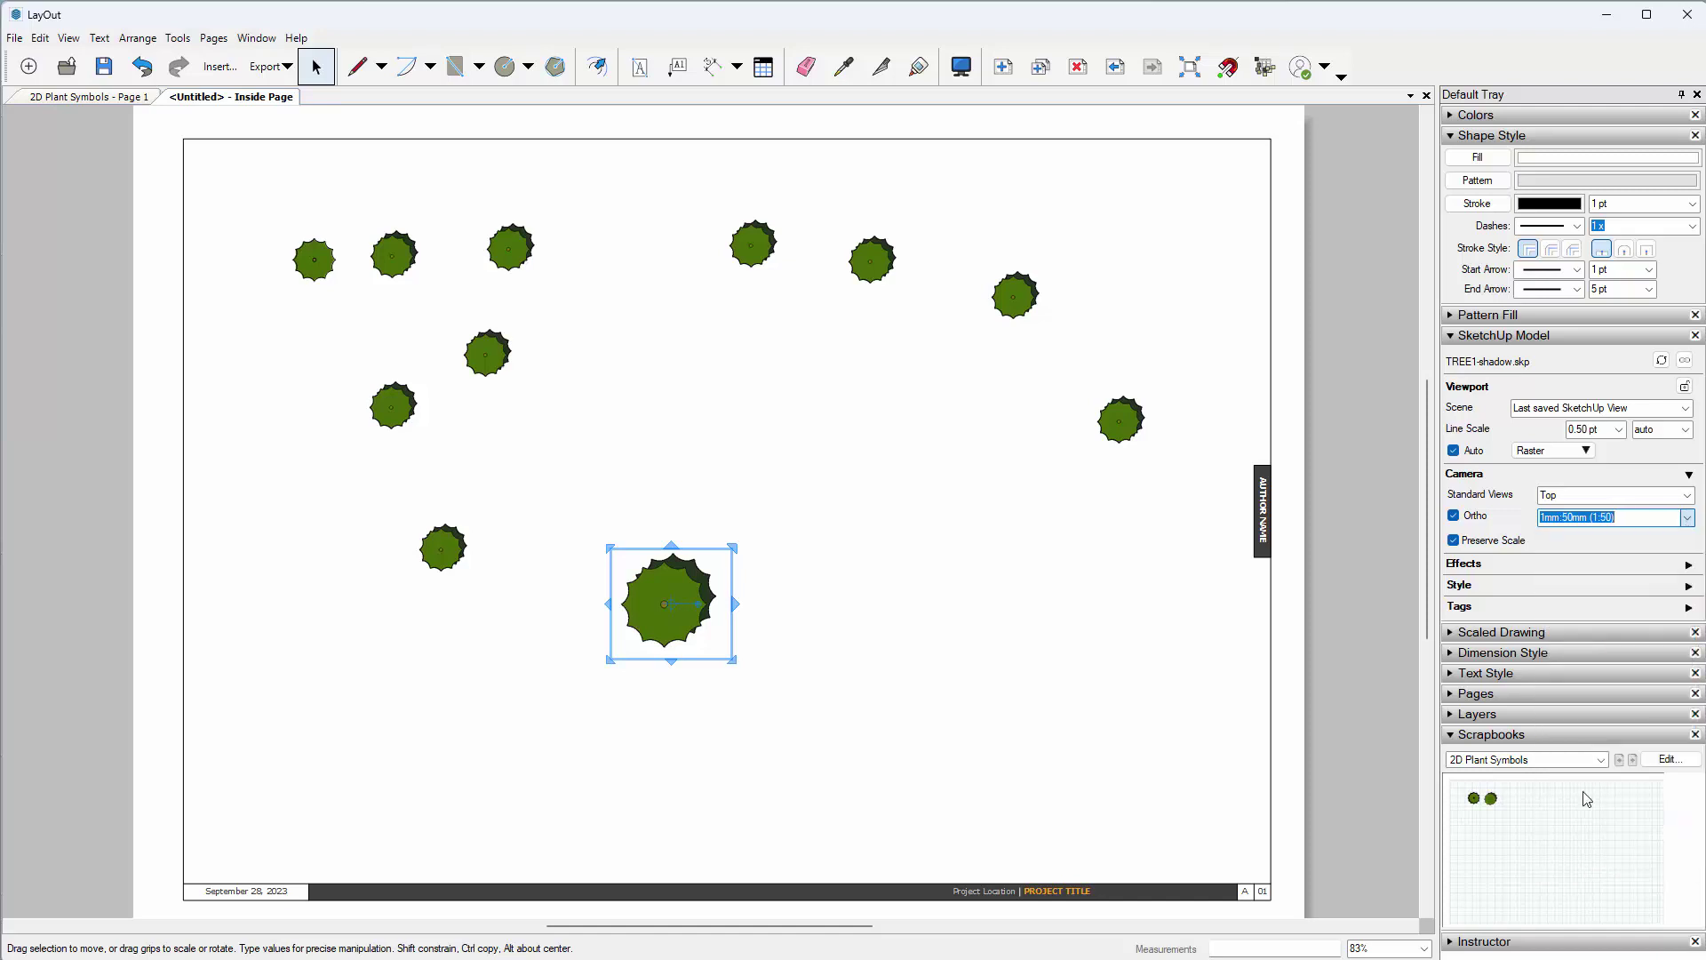
{"action": "left_click_drag", "start_coordinate": [607, 545], "coordinate": [523, 492]}
{"action": "left_click_drag", "start_coordinate": [734, 576], "coordinate": [803, 576]}
{"action": "left_click_drag", "start_coordinate": [665, 662], "coordinate": [674, 702]}
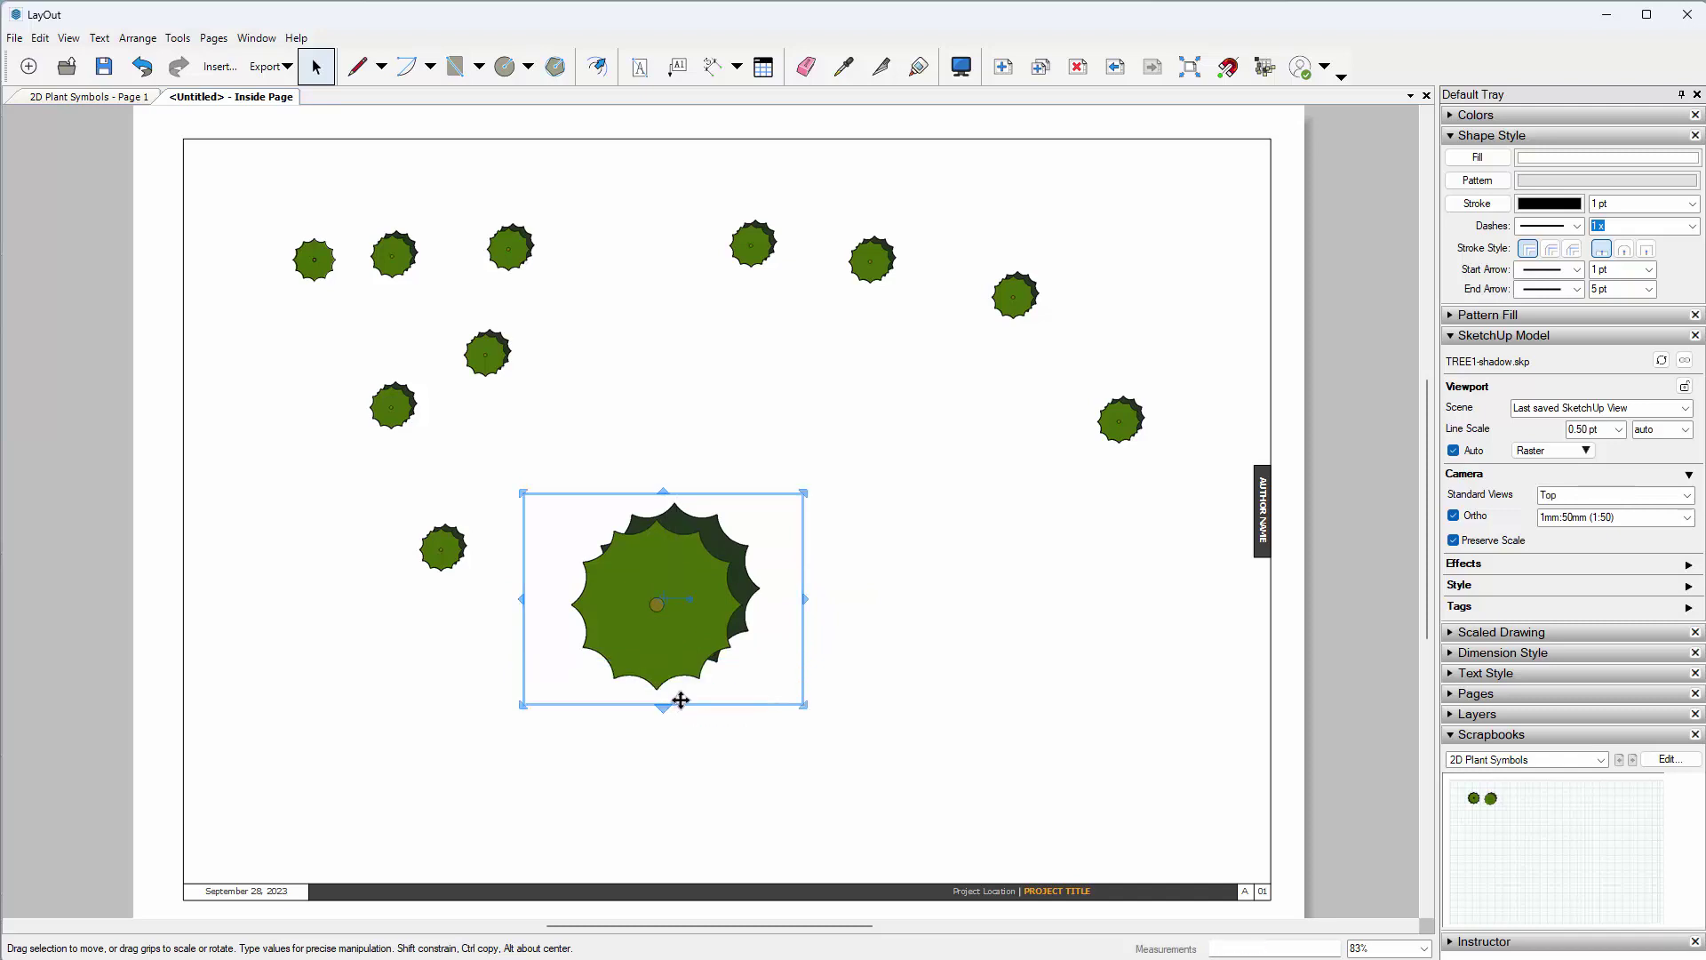
{"action": "left_click", "coordinate": [918, 507]}
- Compare the tree at 1:100 and 1:500, then set it back to 1:50
{"action": "left_click", "coordinate": [782, 613]}
{"action": "left_click", "coordinate": [1687, 522]}
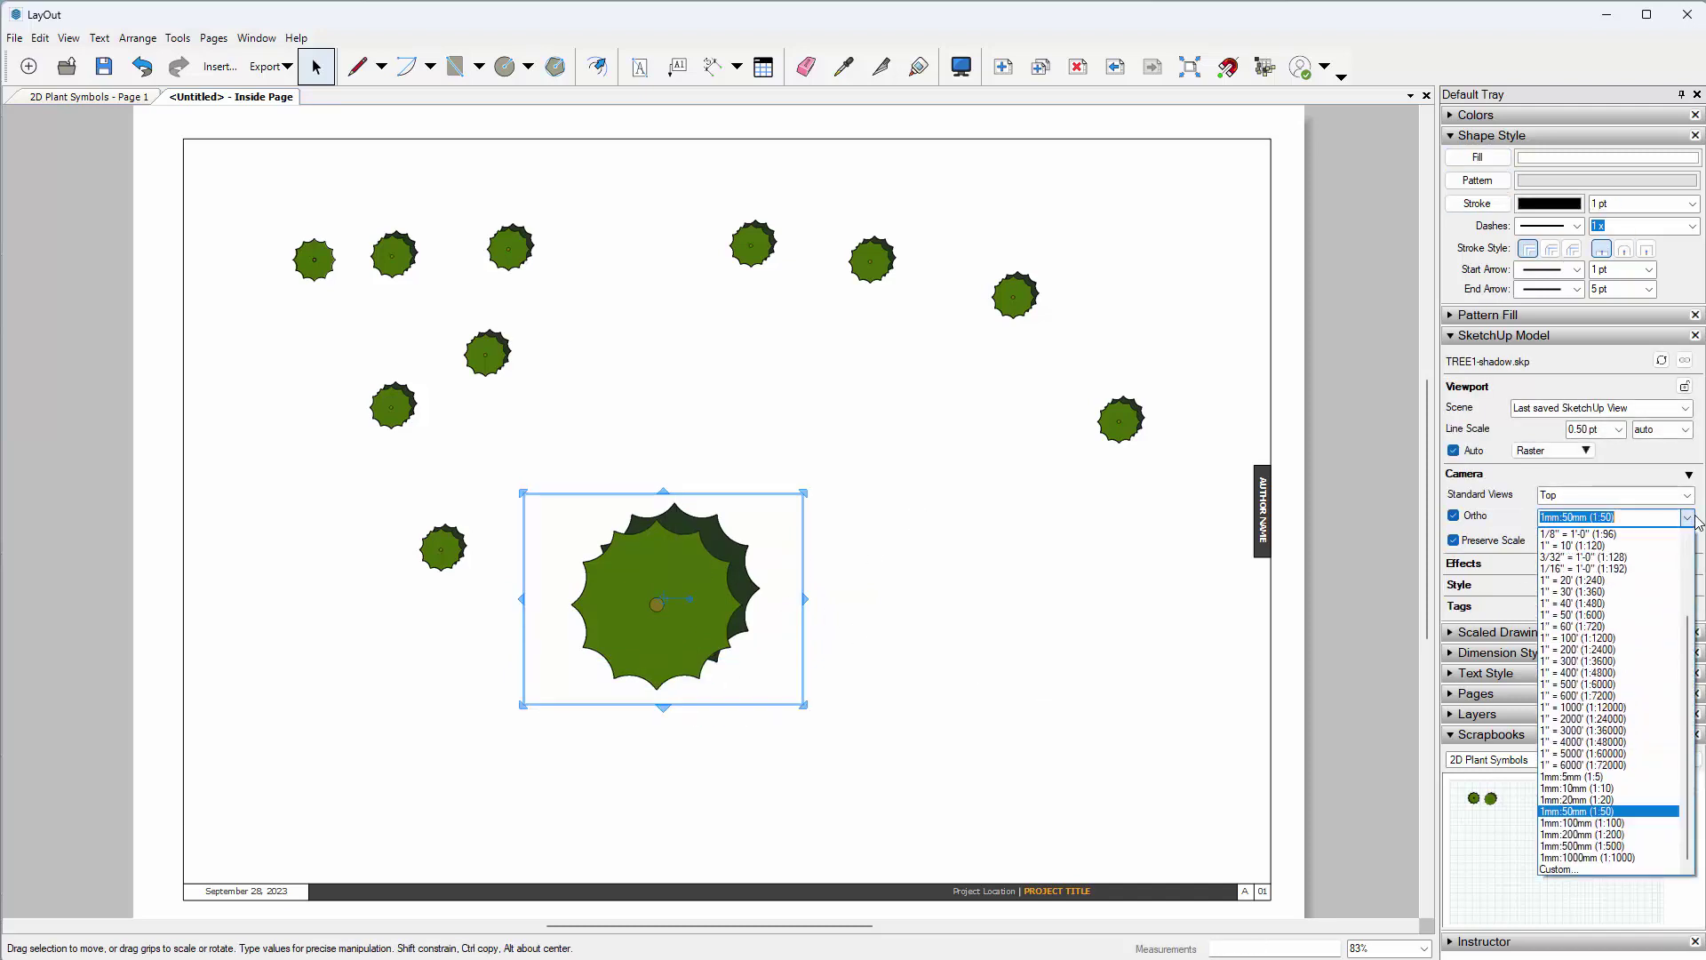
{"action": "left_click", "coordinate": [1600, 825]}
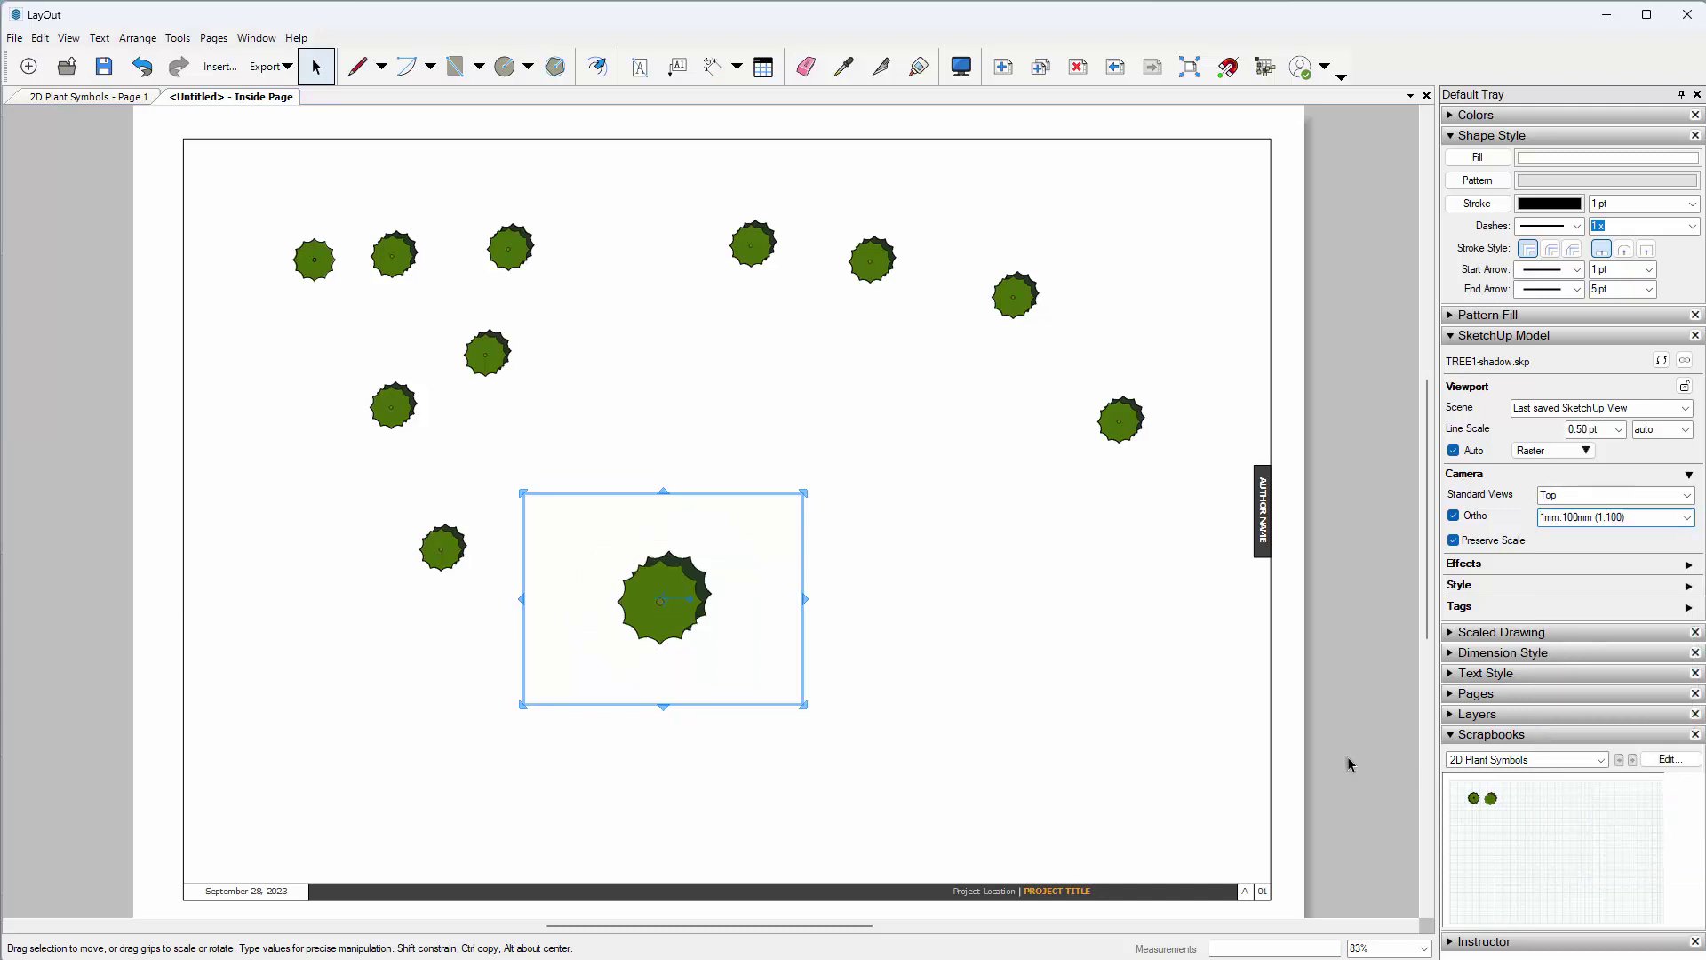
{"action": "left_click", "coordinate": [1688, 519]}
{"action": "left_click", "coordinate": [1609, 835]}
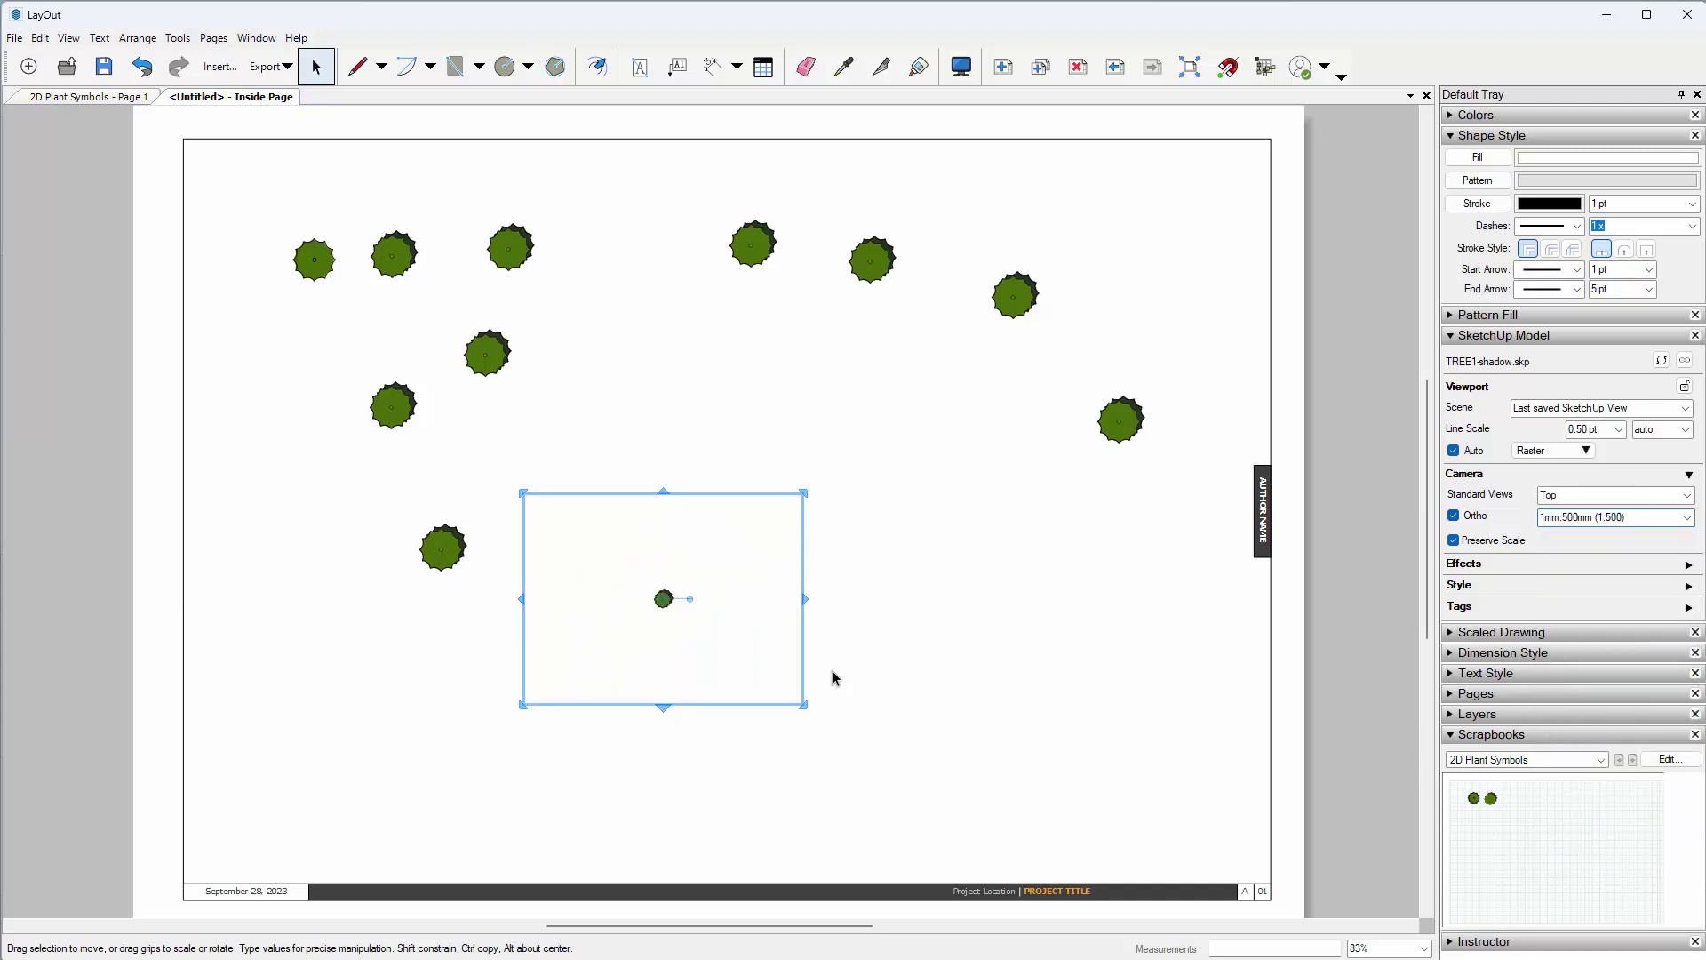
{"action": "left_click", "coordinate": [1688, 517]}
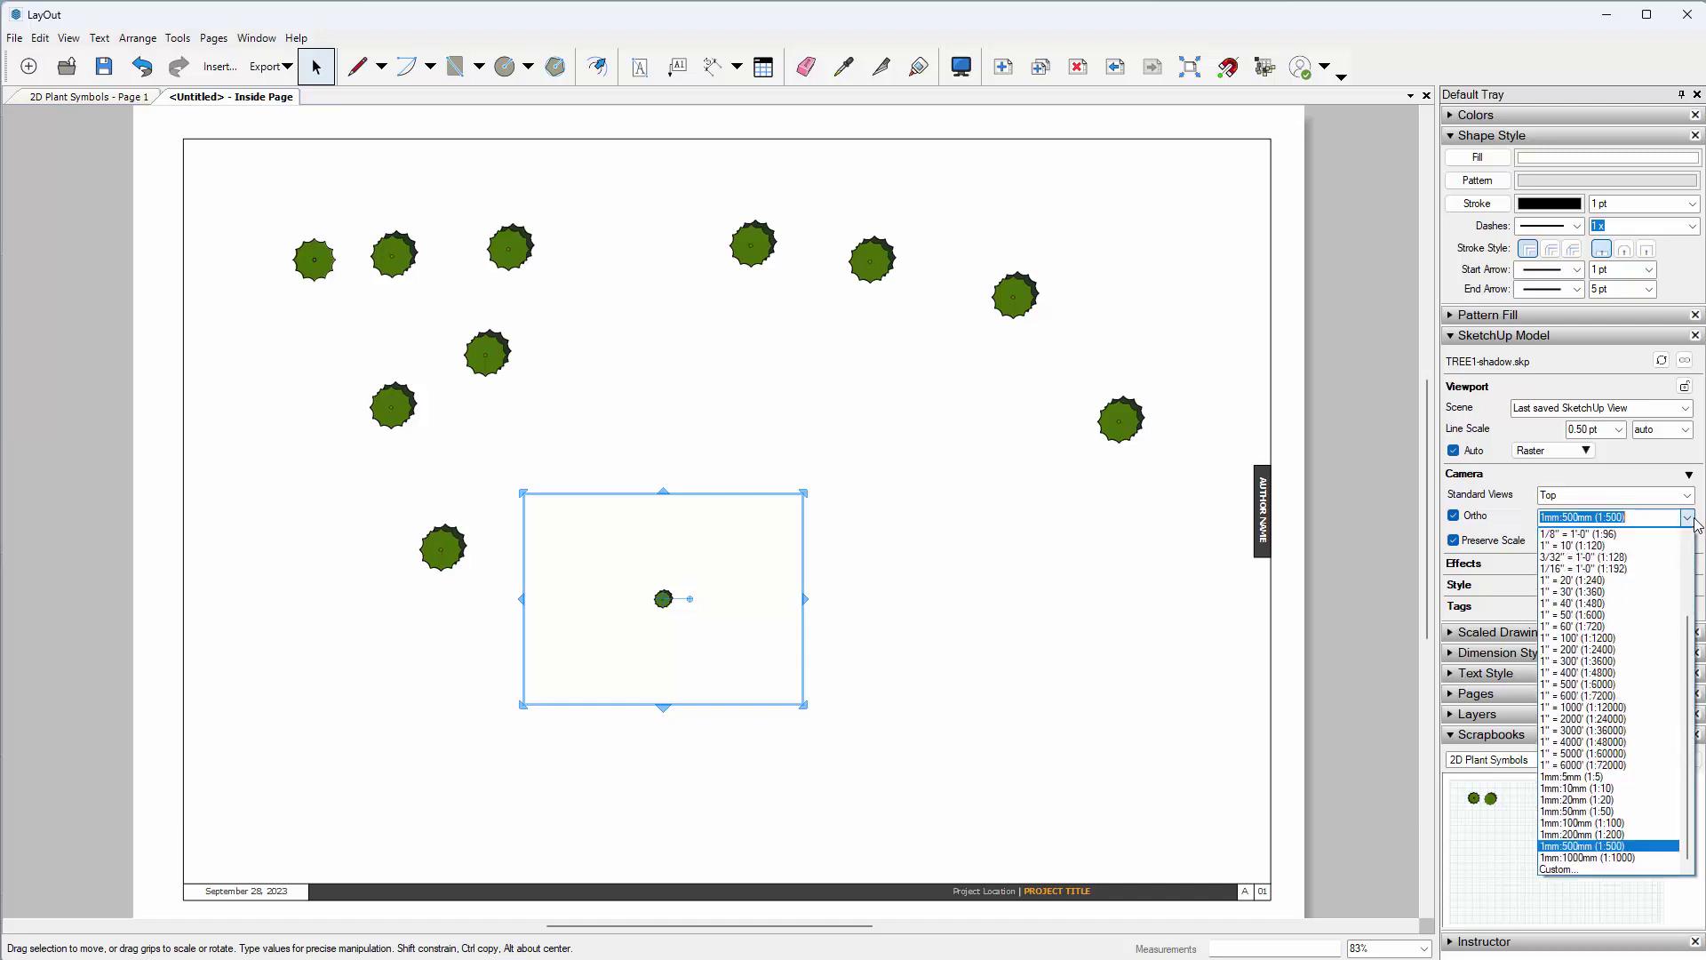
{"action": "left_click", "coordinate": [1581, 812]}
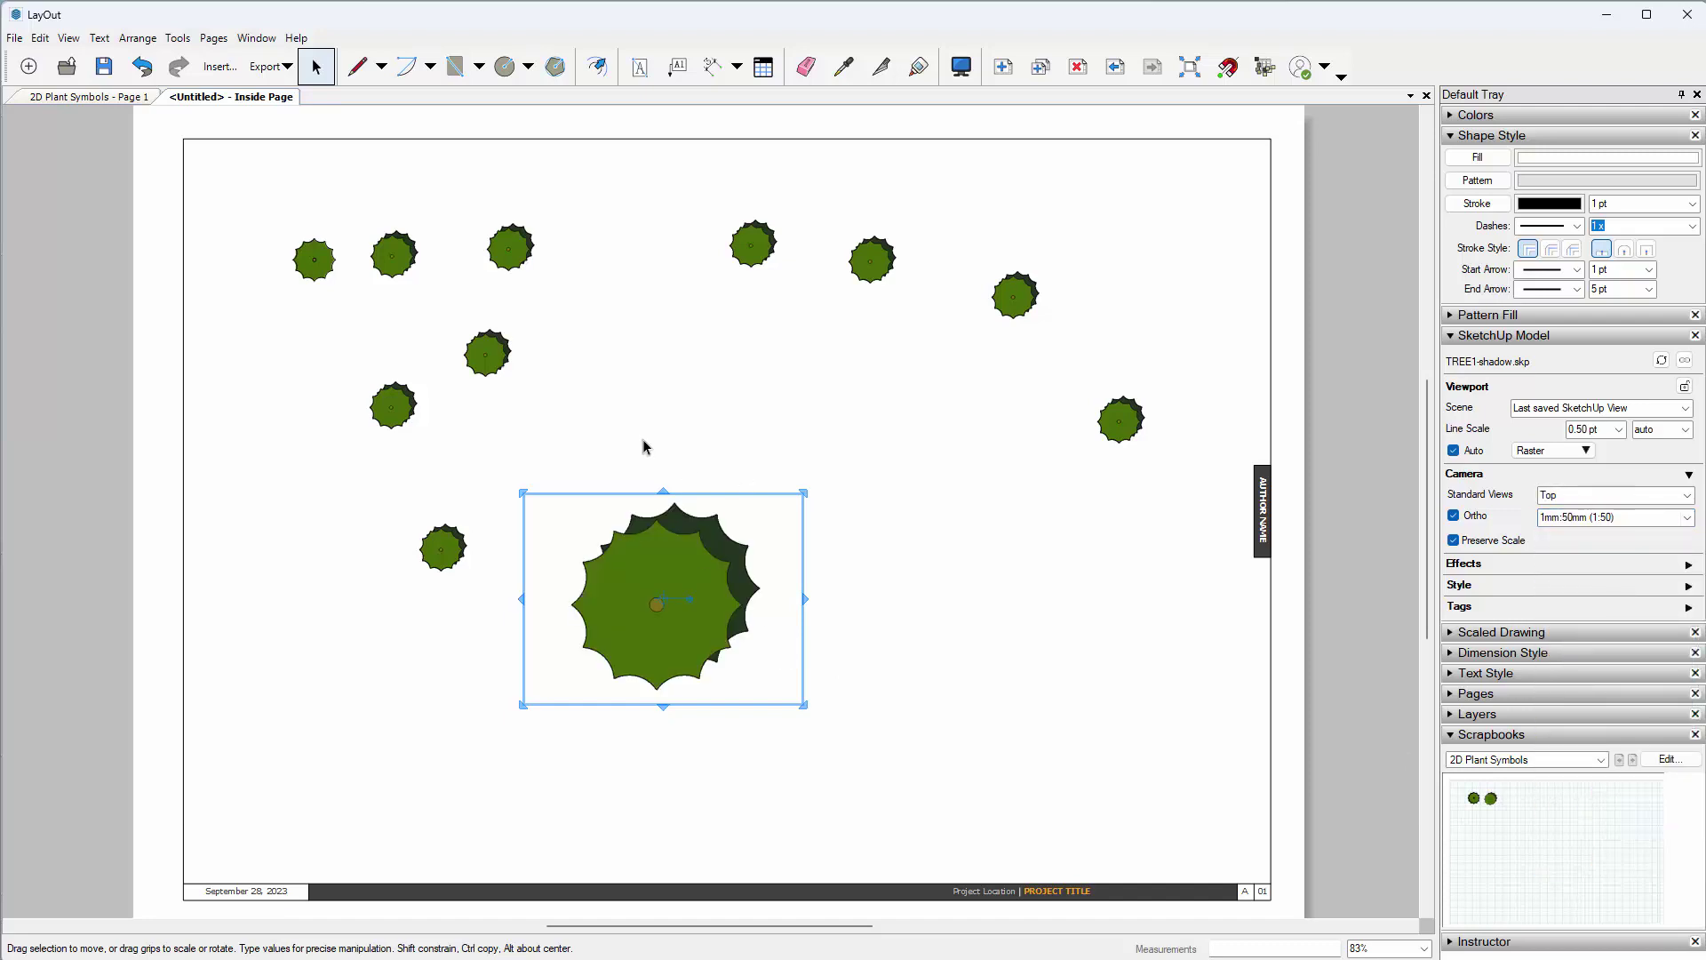
{"action": "left_click", "coordinate": [649, 440]}
- On the 2D Plant Symbols page, move the second tree and enlarge its viewport at 1:50
{"action": "left_click", "coordinate": [32, 100]}
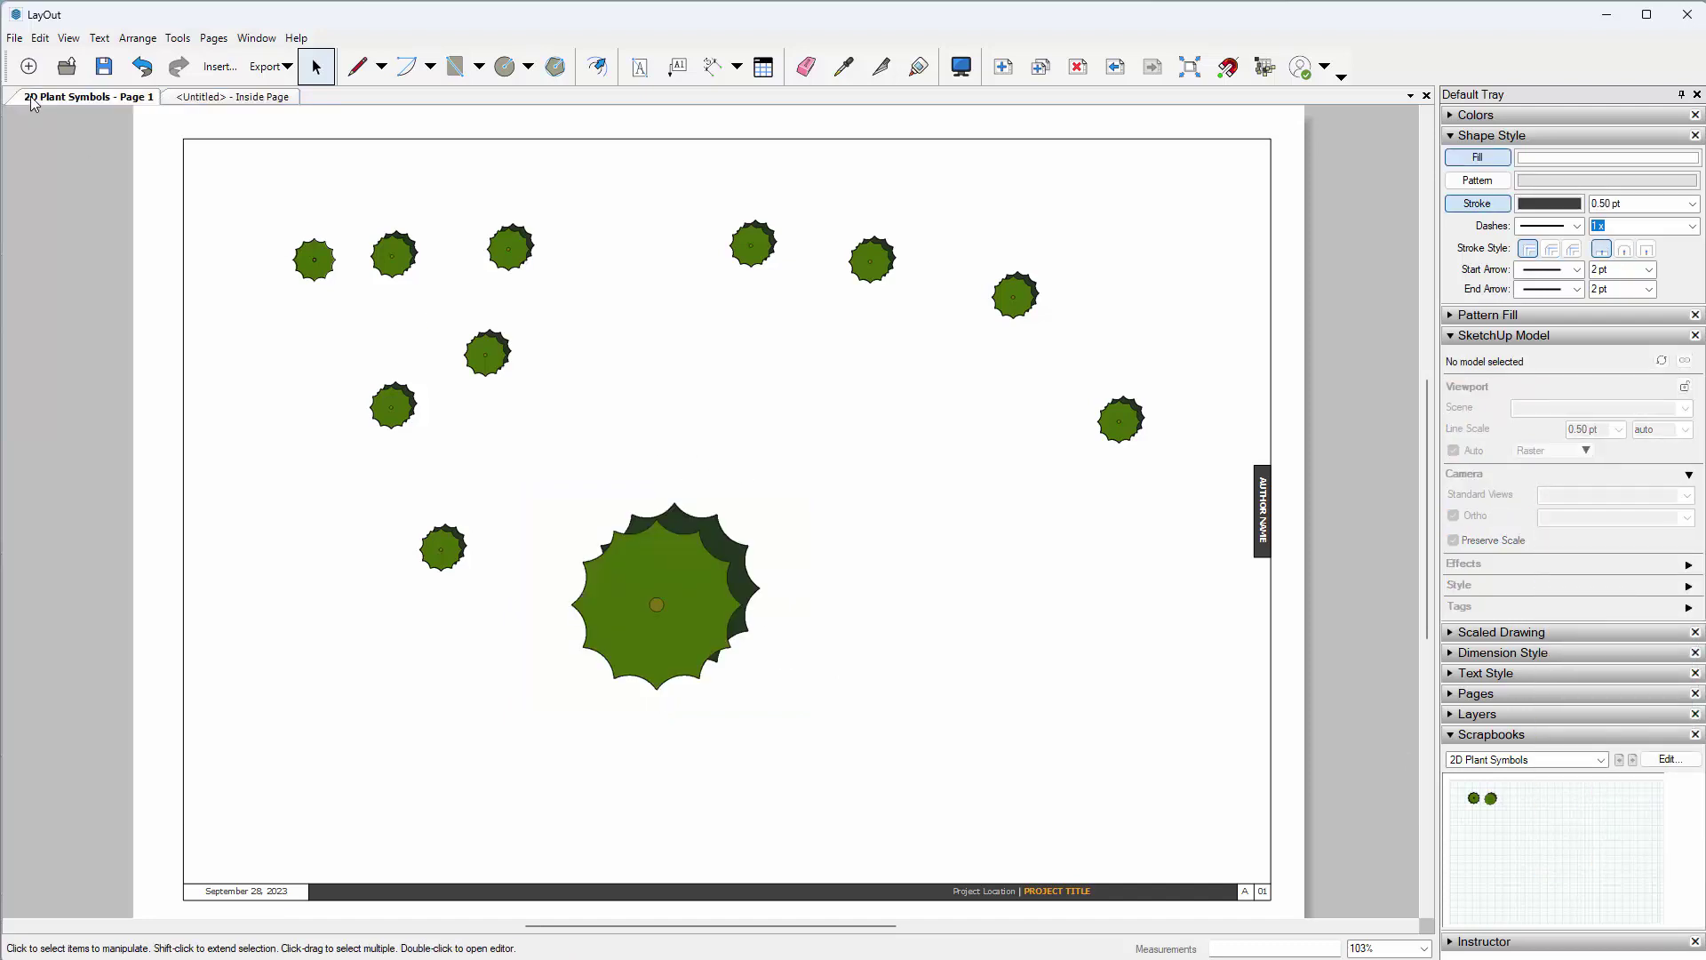
{"action": "left_click", "coordinate": [415, 265]}
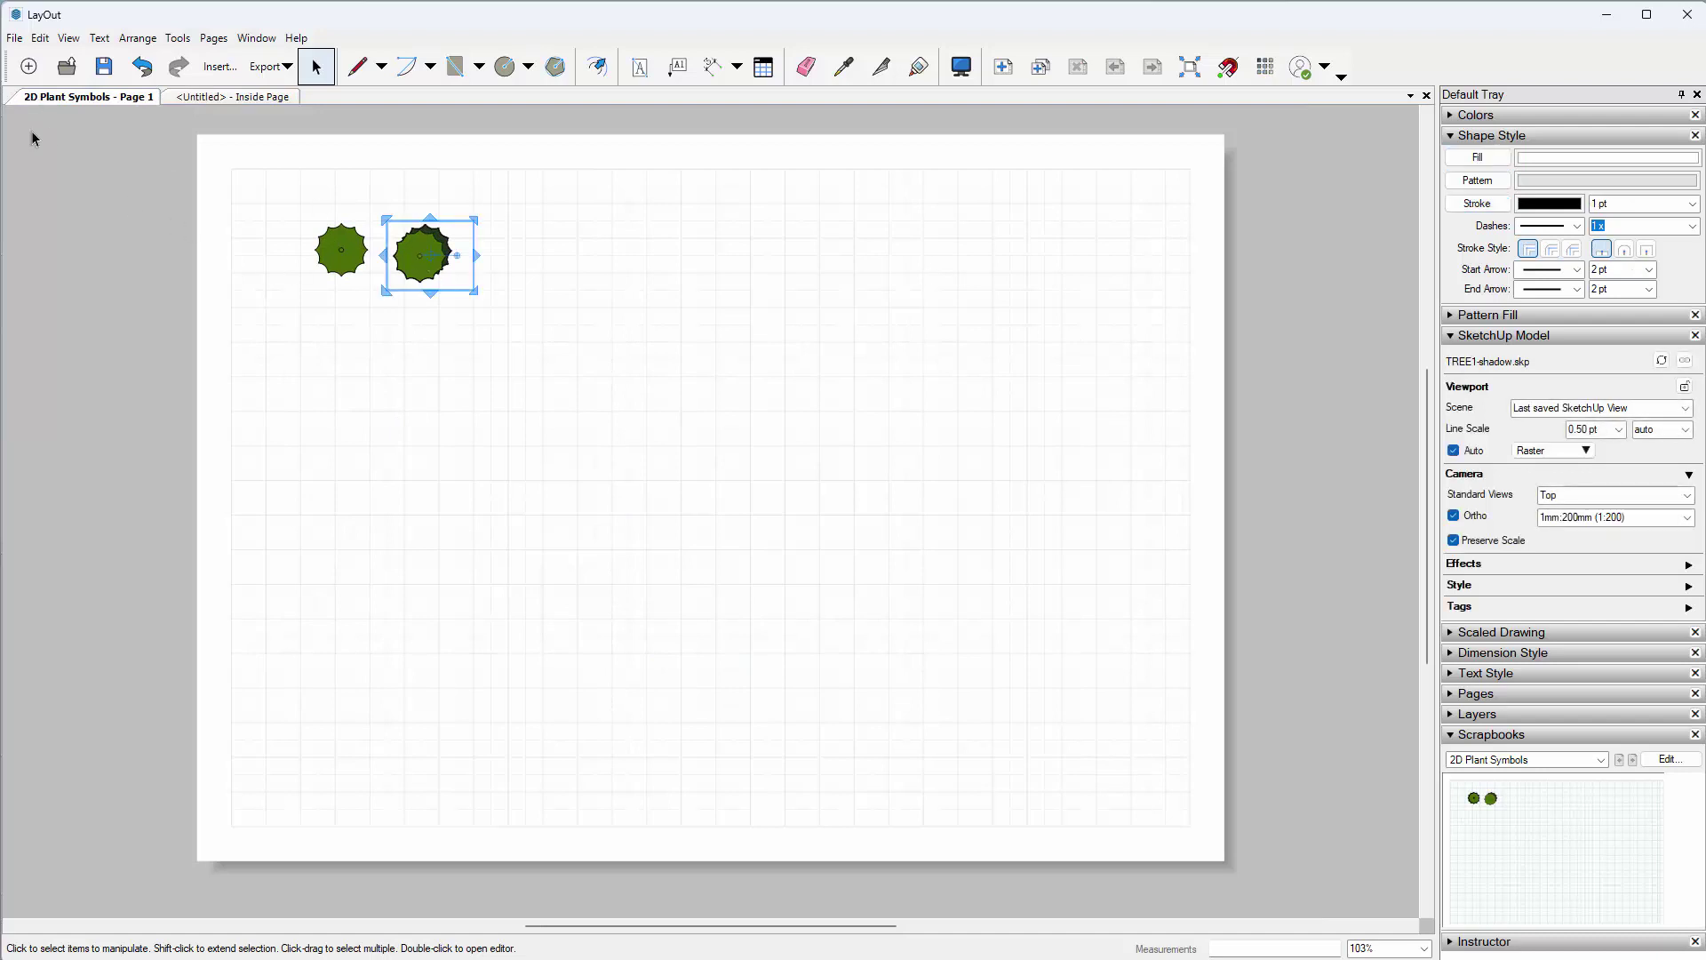
{"action": "left_click_drag", "start_coordinate": [425, 225], "coordinate": [548, 278]}
{"action": "left_click_drag", "start_coordinate": [510, 345], "coordinate": [643, 227]}
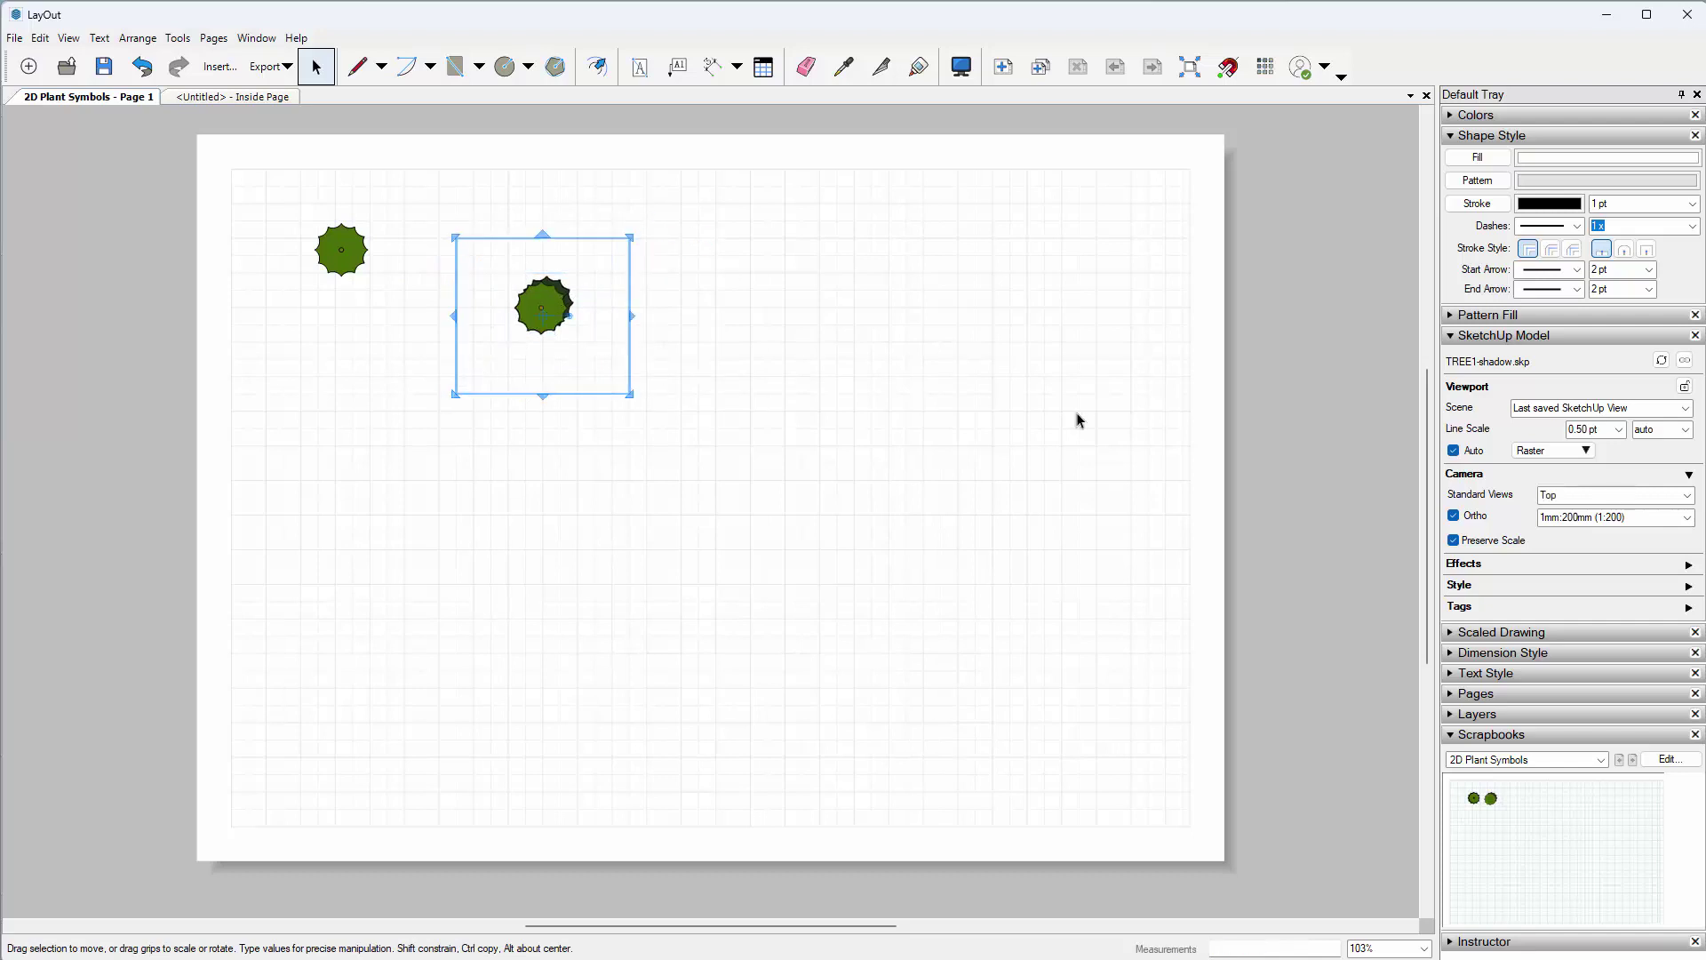
{"action": "left_click", "coordinate": [1687, 517]}
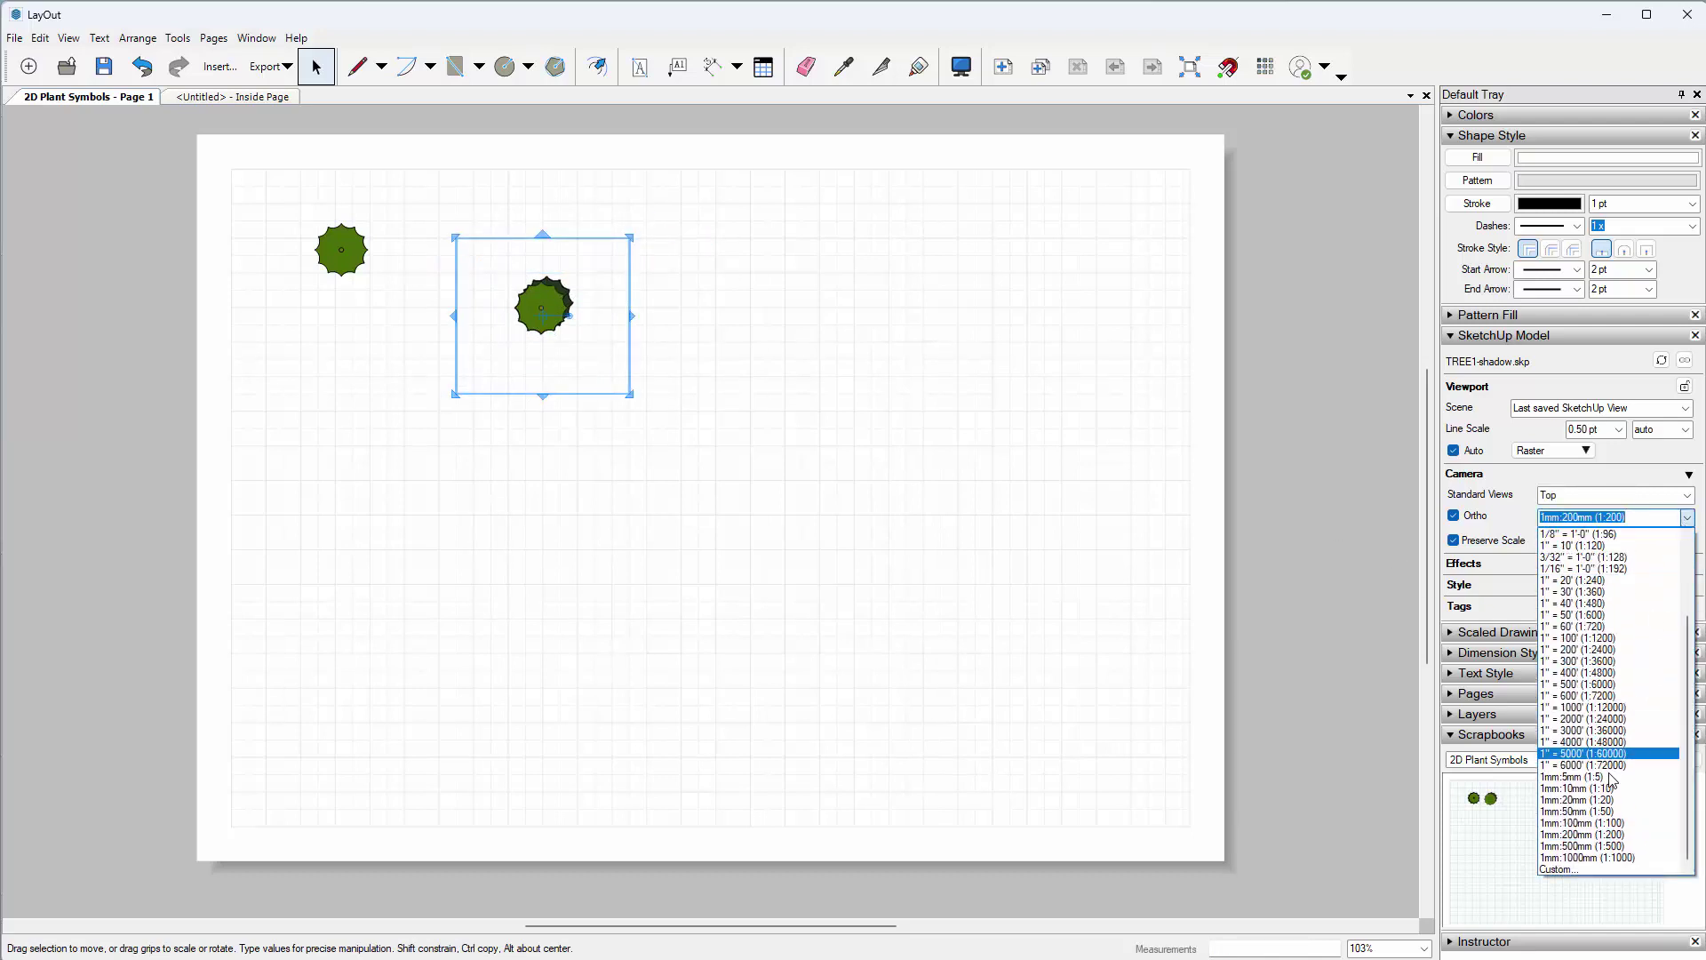
{"action": "left_click", "coordinate": [1608, 811]}
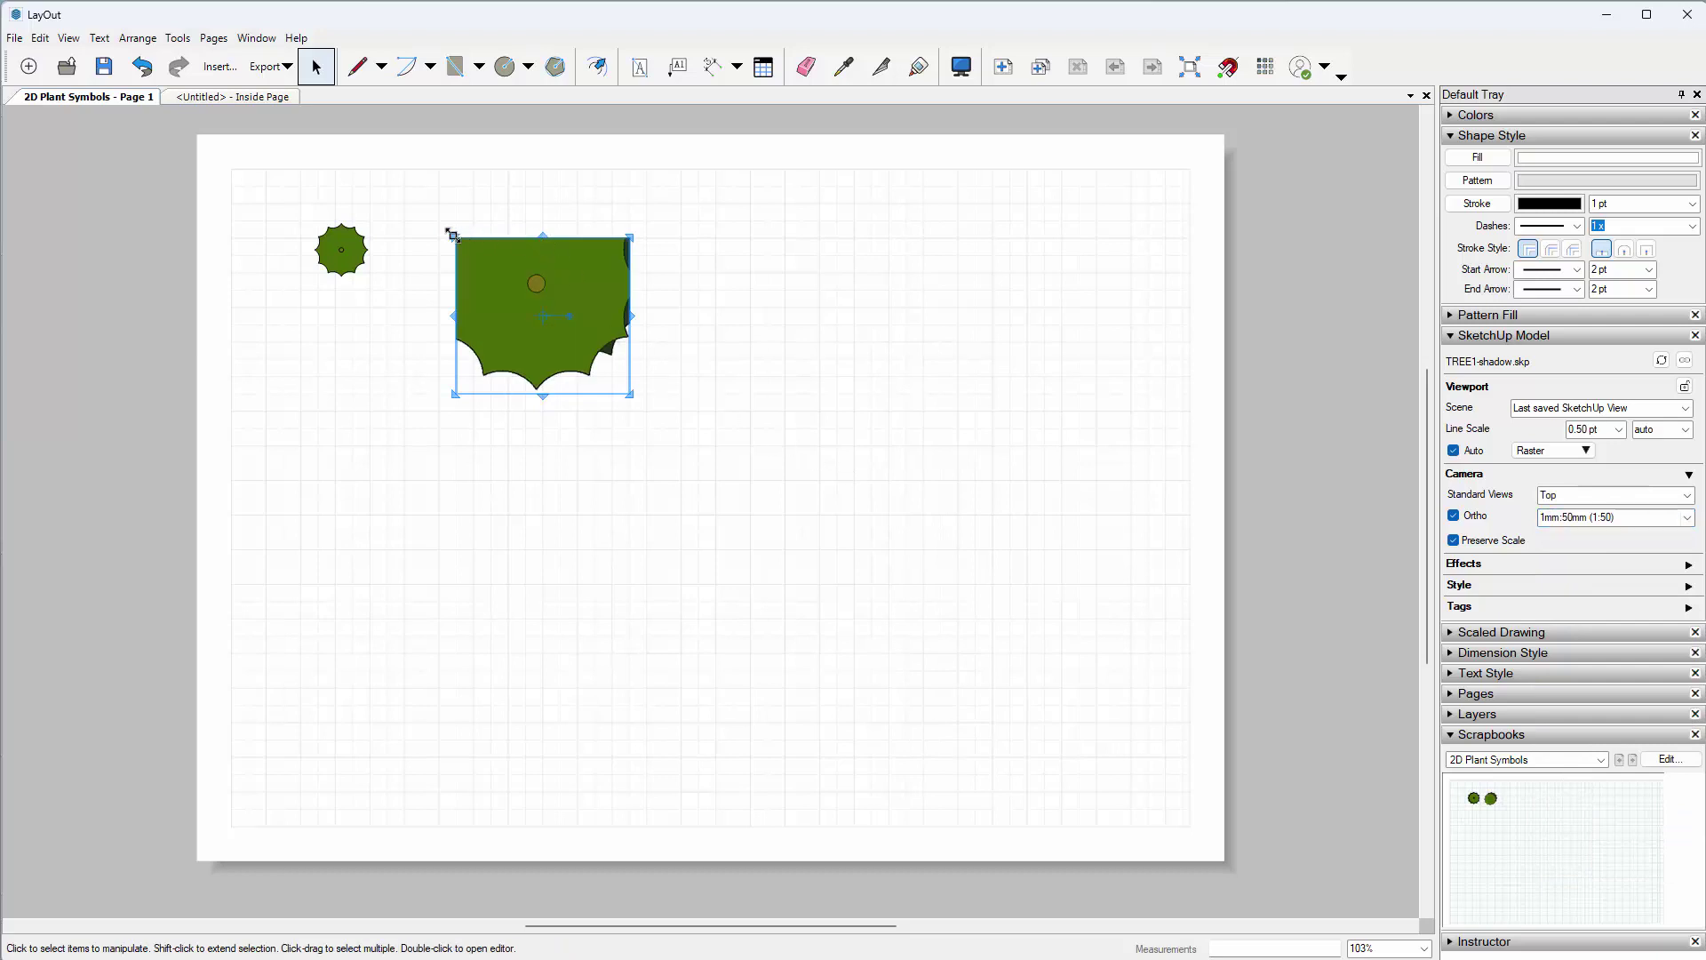
{"action": "left_click_drag", "start_coordinate": [452, 235], "coordinate": [386, 185]}
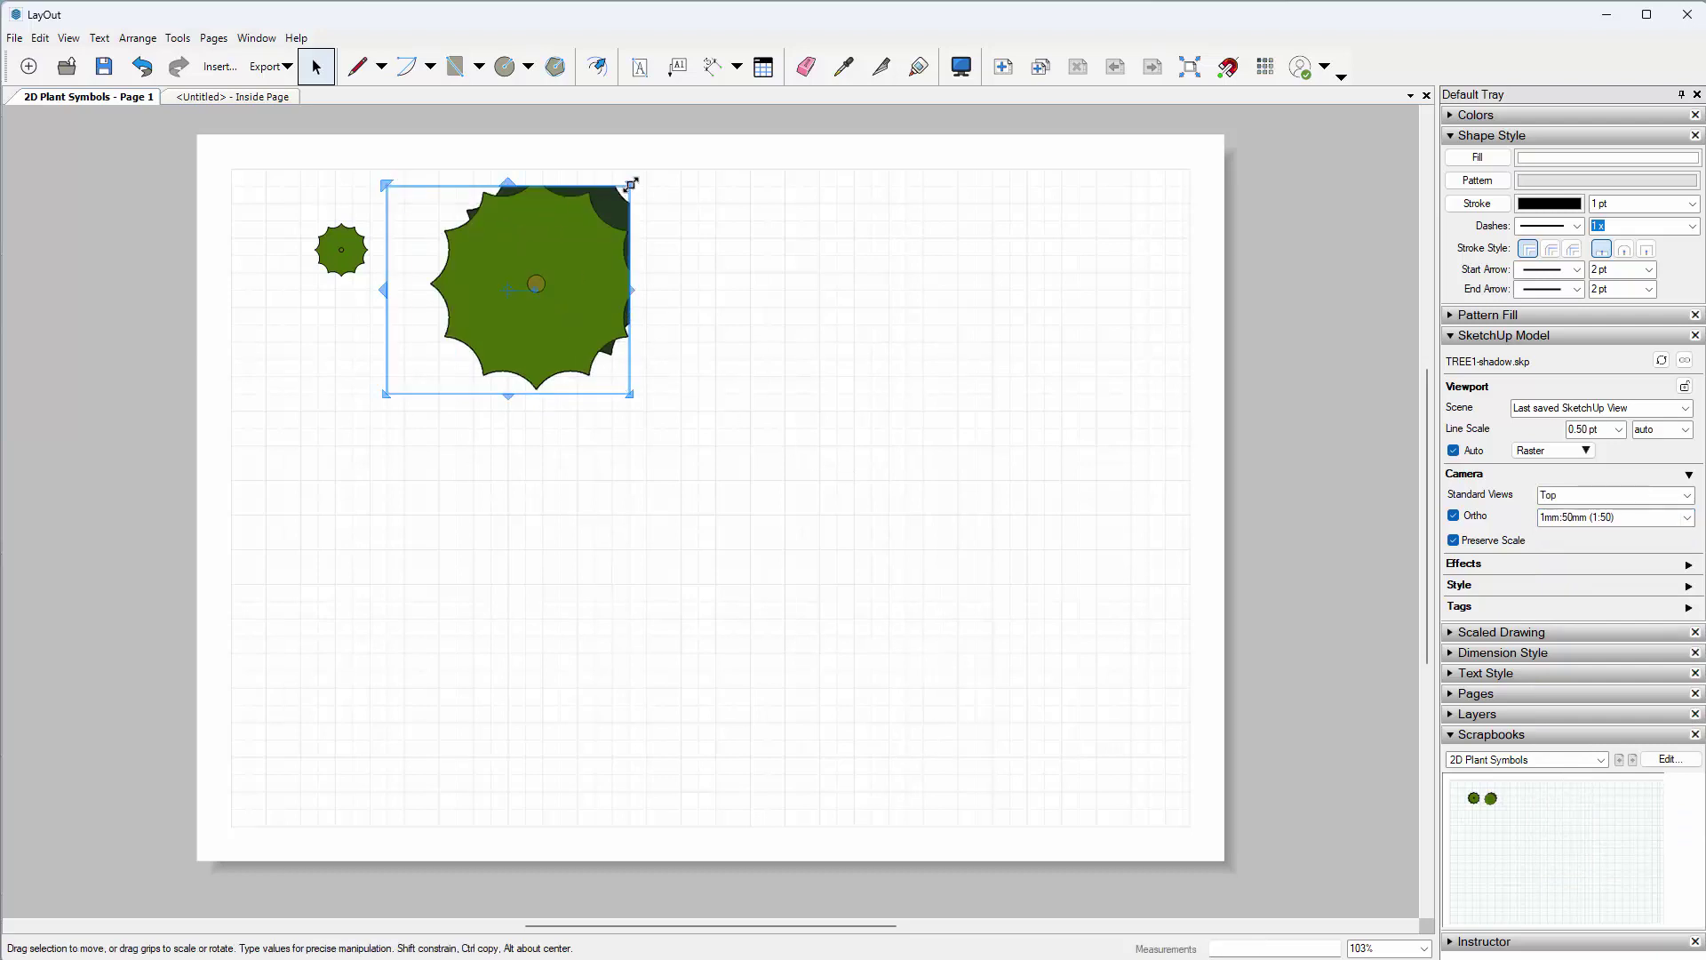
{"action": "left_click_drag", "start_coordinate": [630, 183], "coordinate": [700, 151]}
- Set the second tree to 1:100 after trying 1:200, crop it, and place it beside the first tree
{"action": "left_click", "coordinate": [1687, 518]}
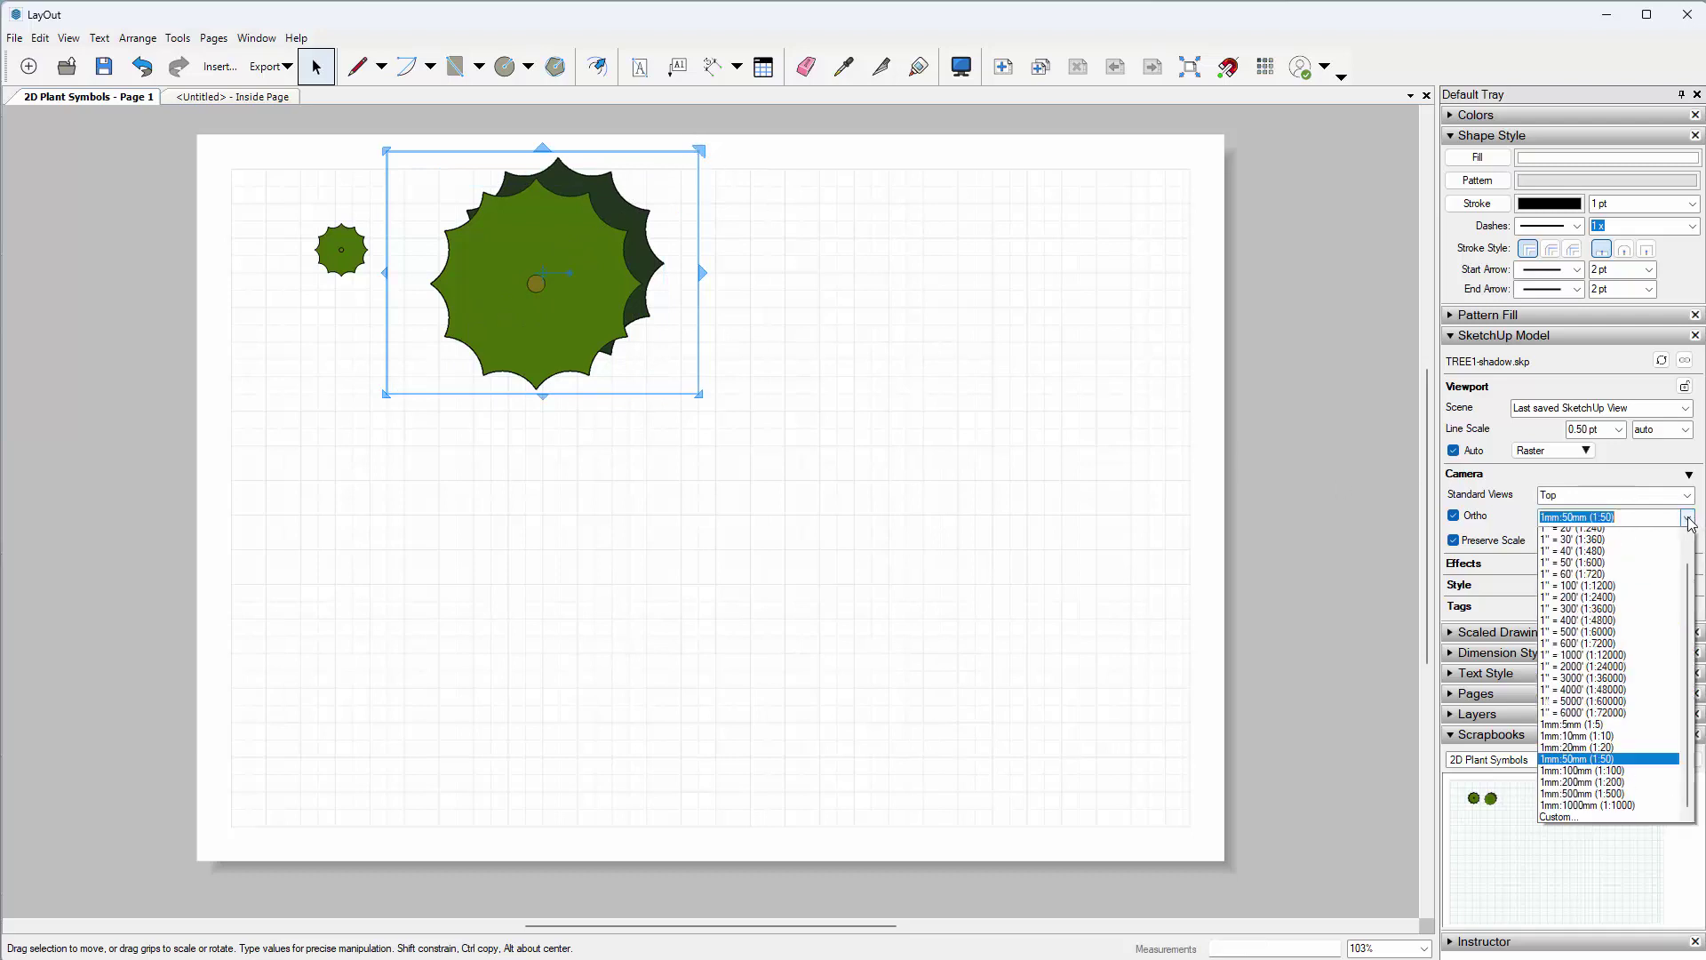
{"action": "left_click", "coordinate": [1591, 836]}
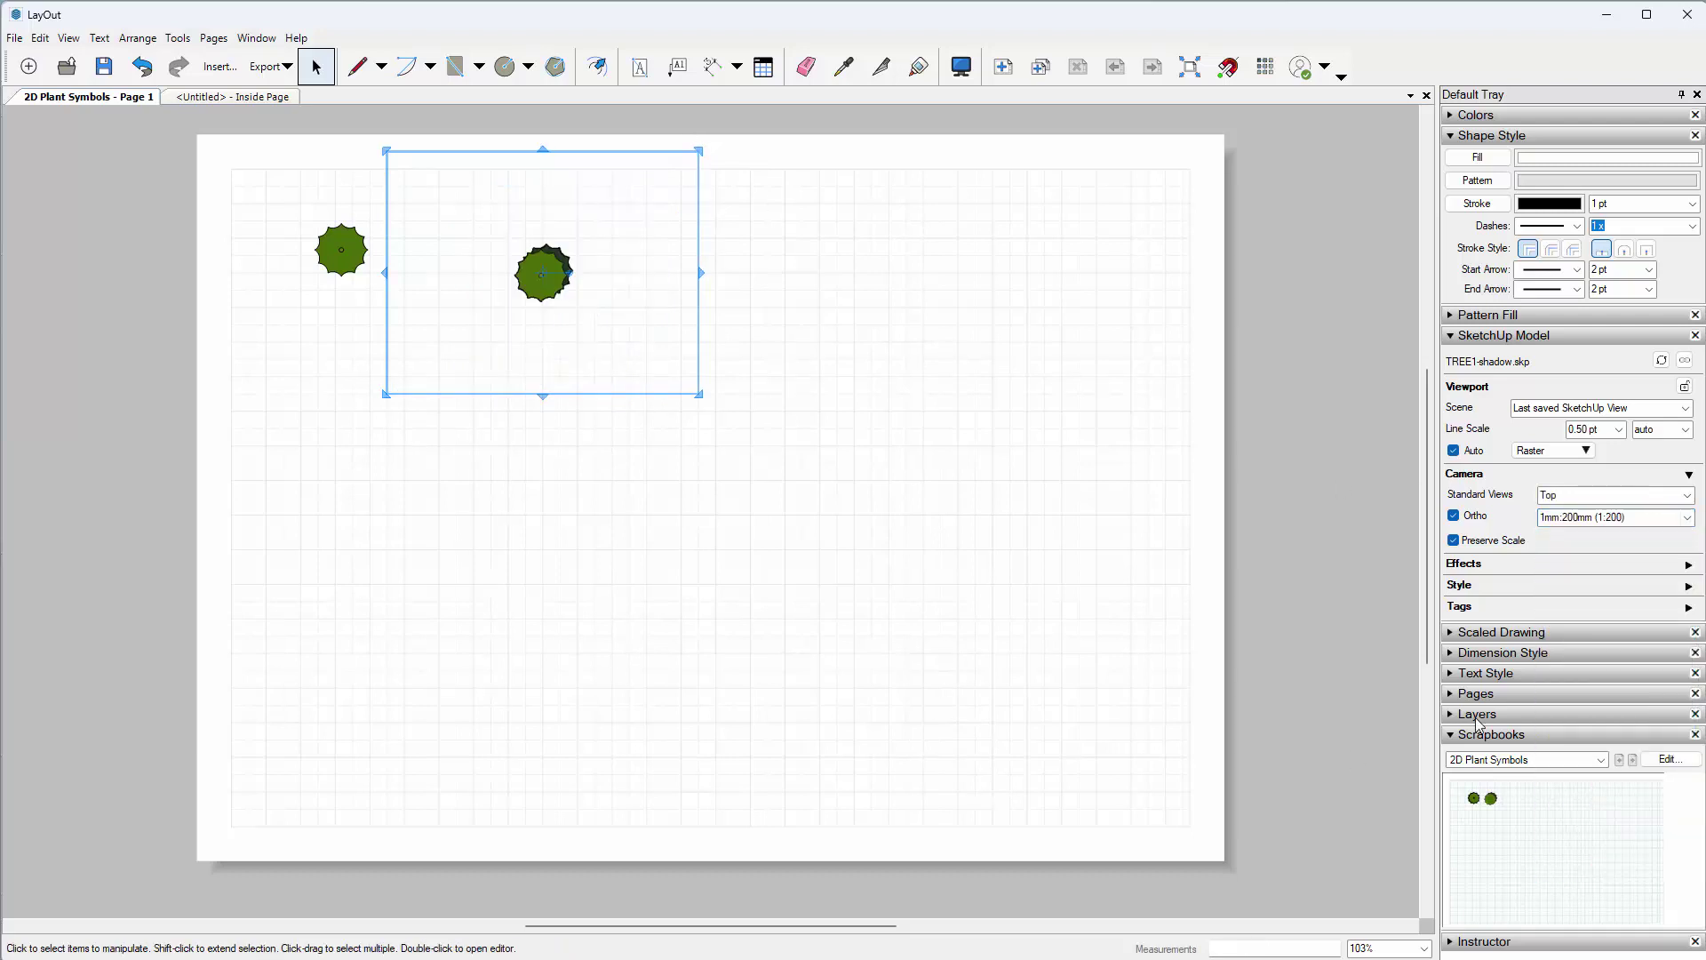
{"action": "left_click", "coordinate": [1687, 517]}
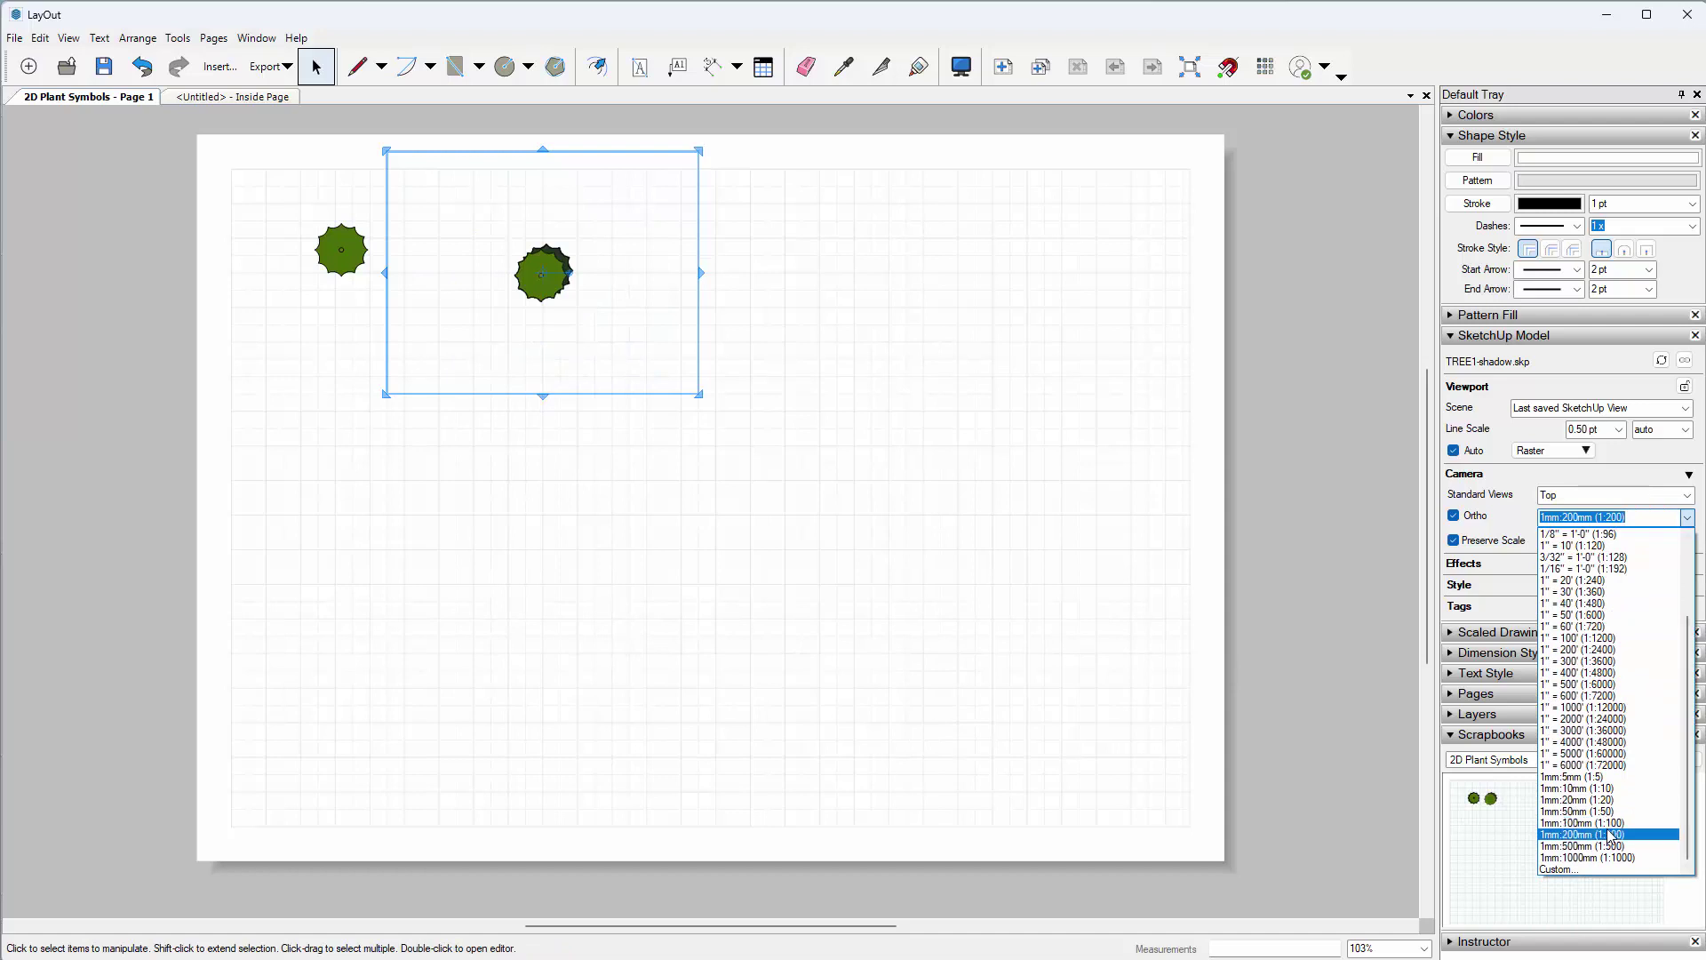
{"action": "left_click", "coordinate": [1591, 822]}
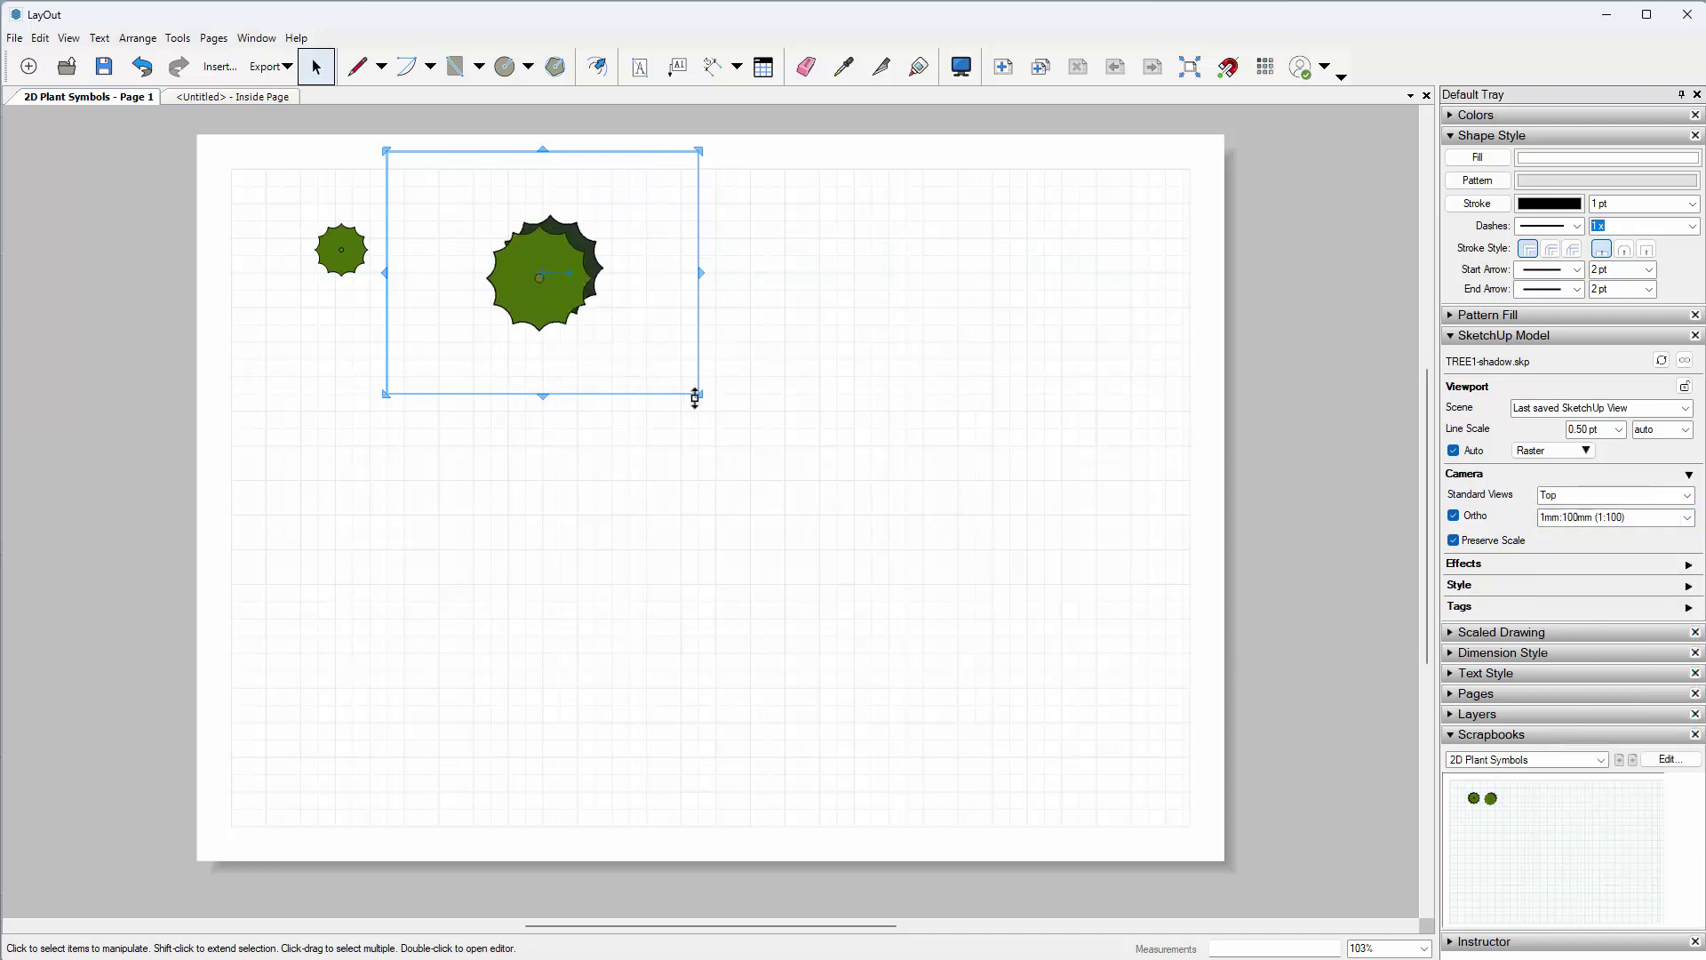
{"action": "left_click_drag", "start_coordinate": [697, 392], "coordinate": [632, 341]}
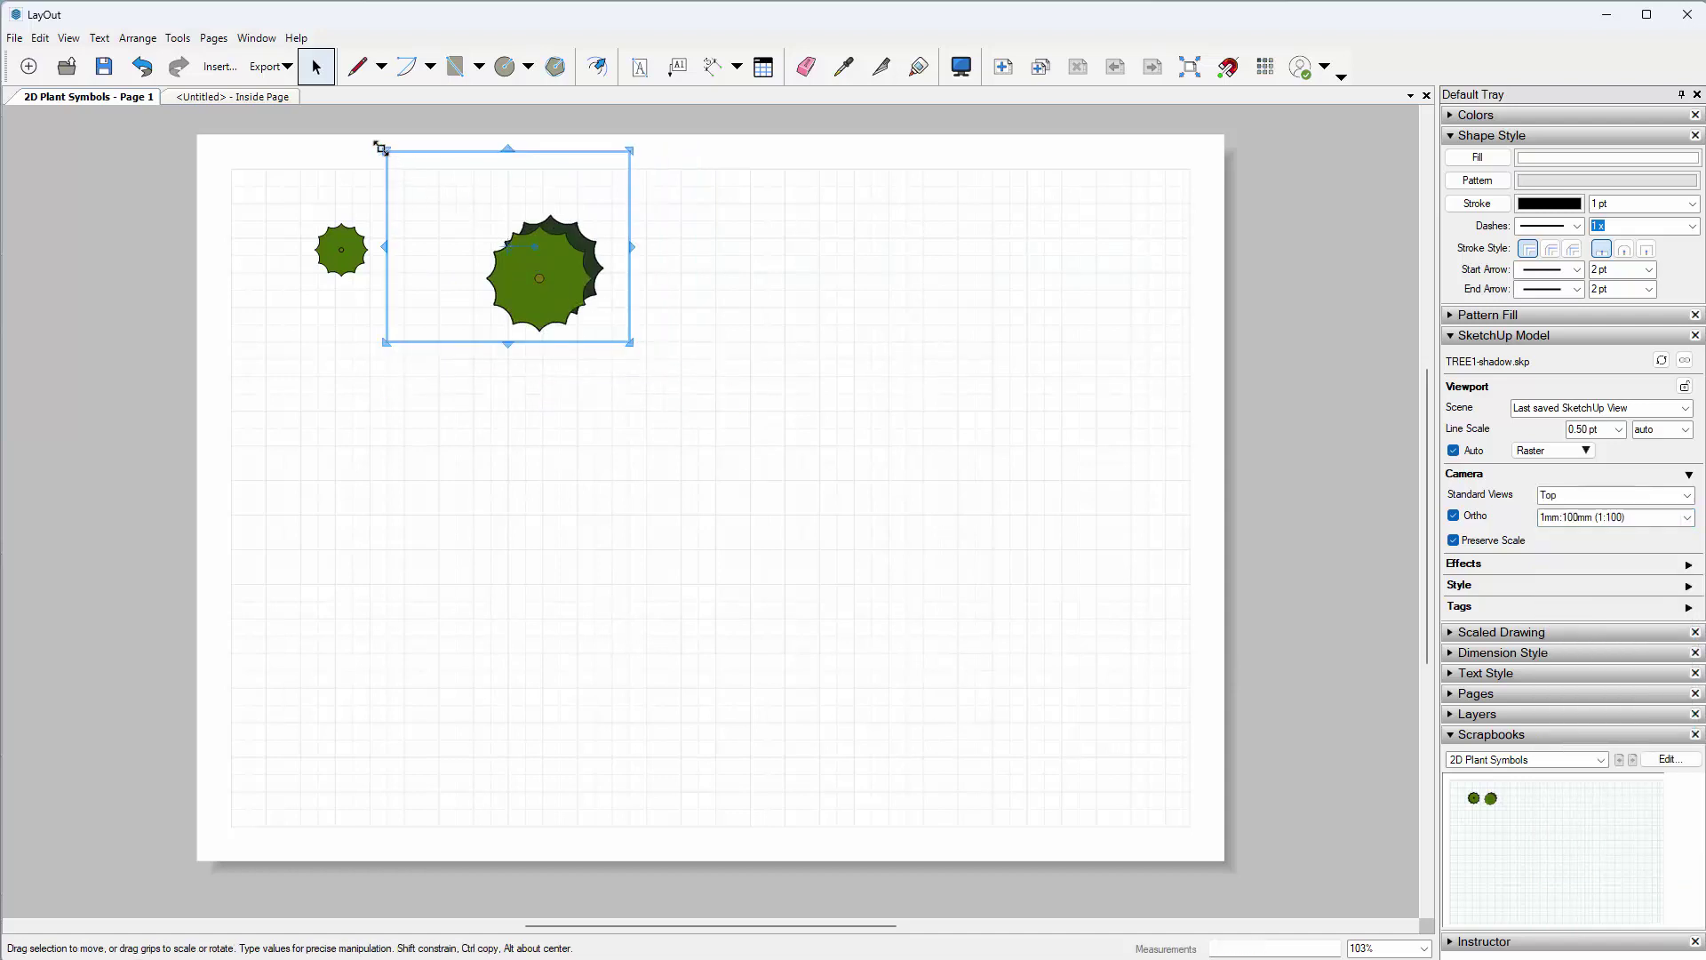
{"action": "left_click_drag", "start_coordinate": [386, 151], "coordinate": [470, 208]}
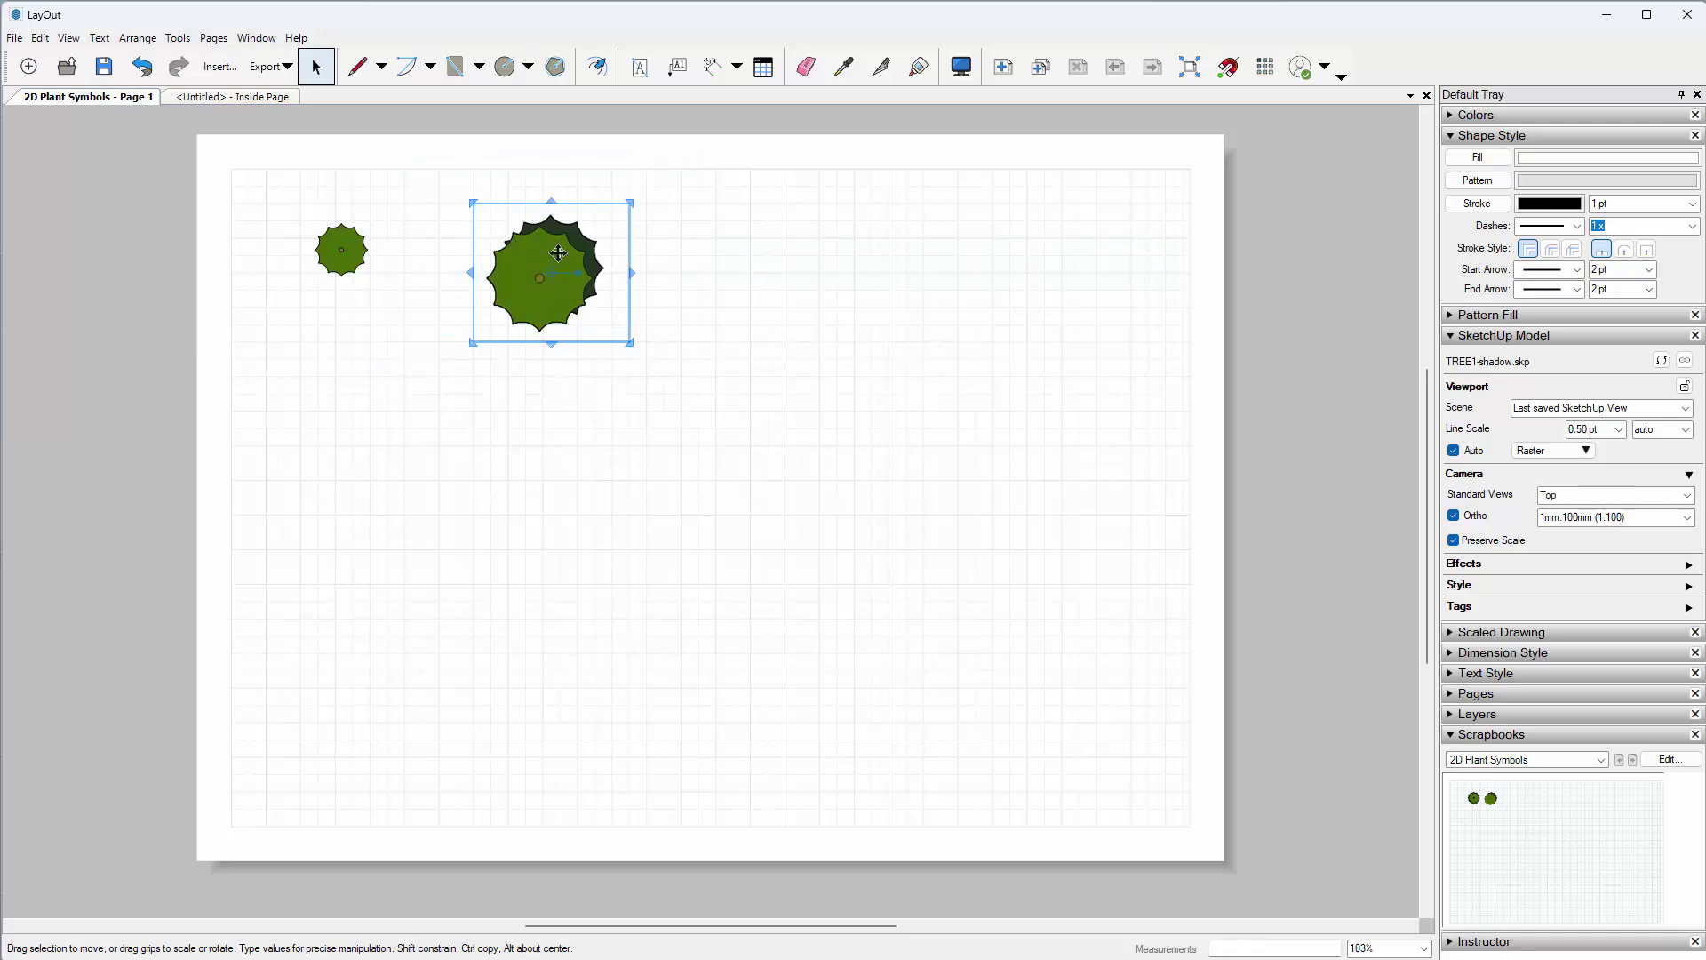
{"action": "left_click_drag", "start_coordinate": [559, 253], "coordinate": [490, 236]}
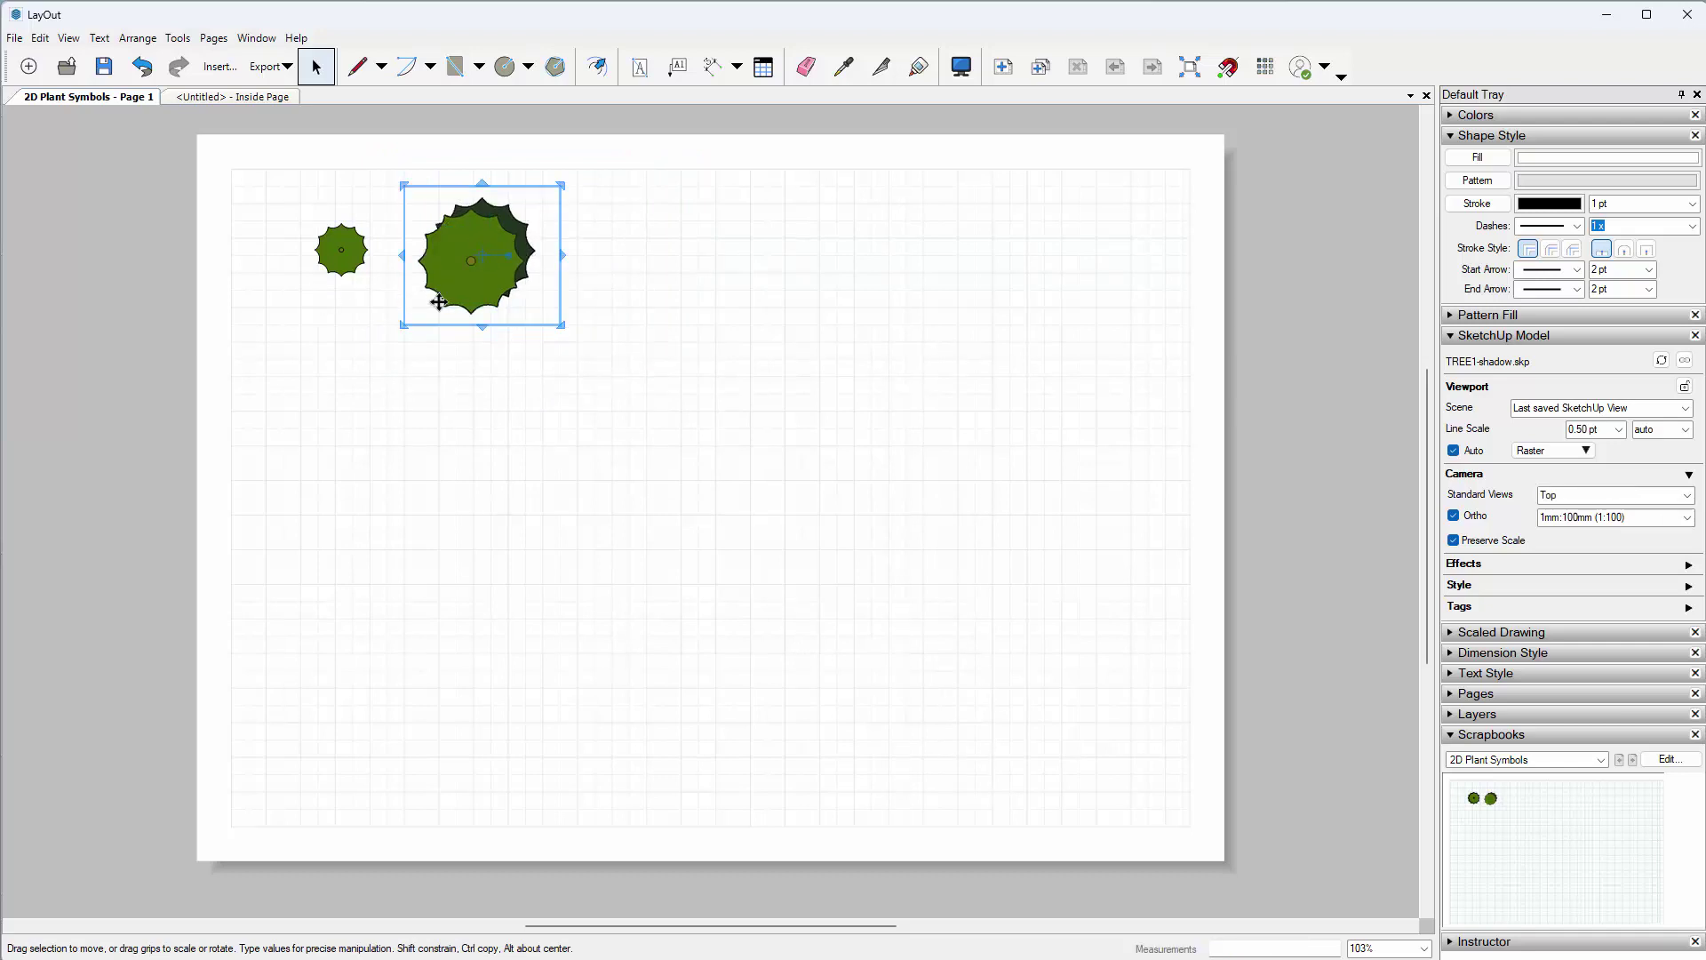